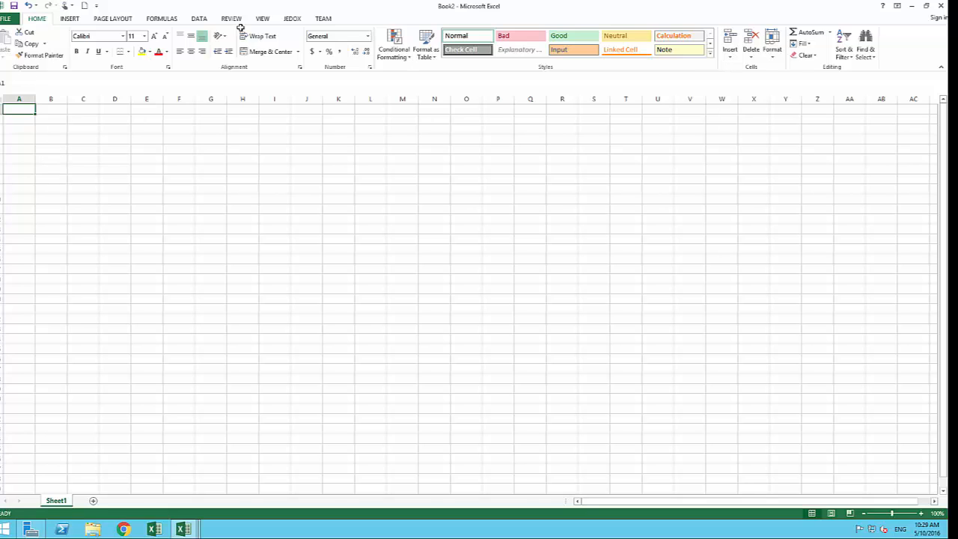
# Paste a Jedox view of the SAASU_DEMO Sales cube with Items on rows and Months on columns
pyautogui.click(292, 18)
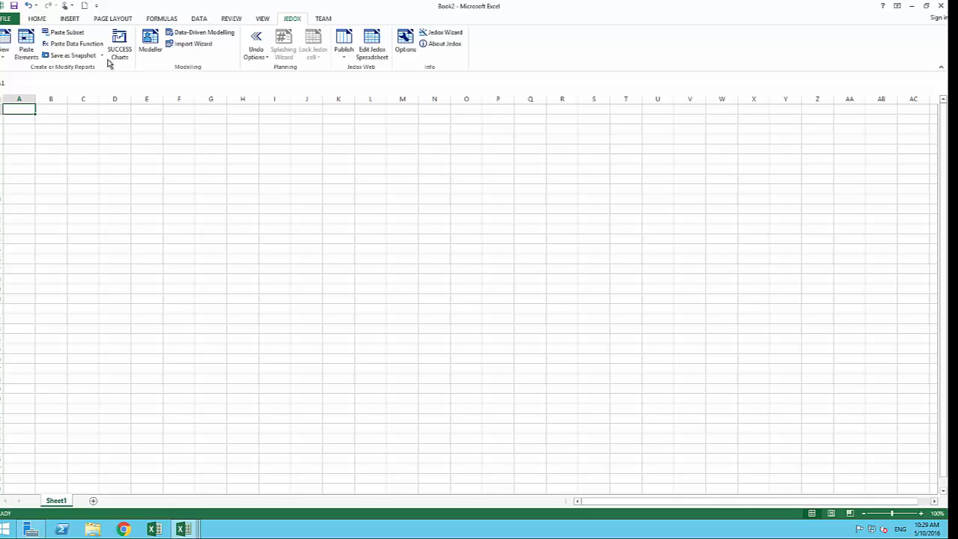
pyautogui.click(3, 43)
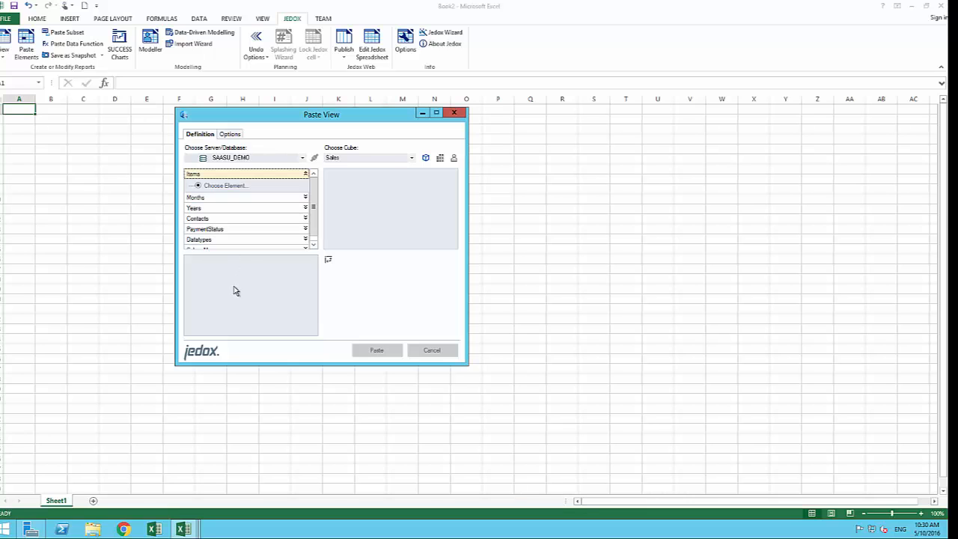
pyautogui.moveTo(207, 177); pyautogui.dragTo(214, 302)
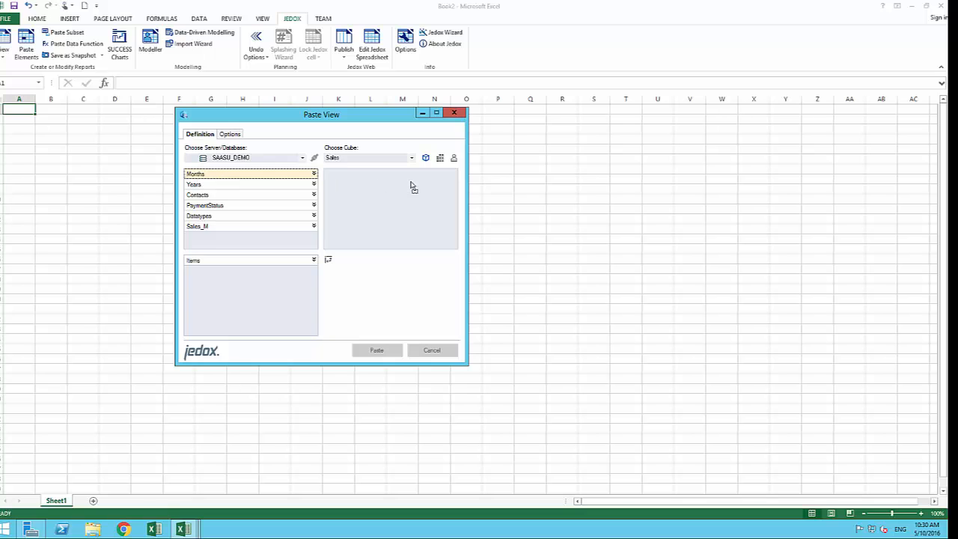
pyautogui.moveTo(411, 186); pyautogui.dragTo(411, 188)
pyautogui.click(399, 352)
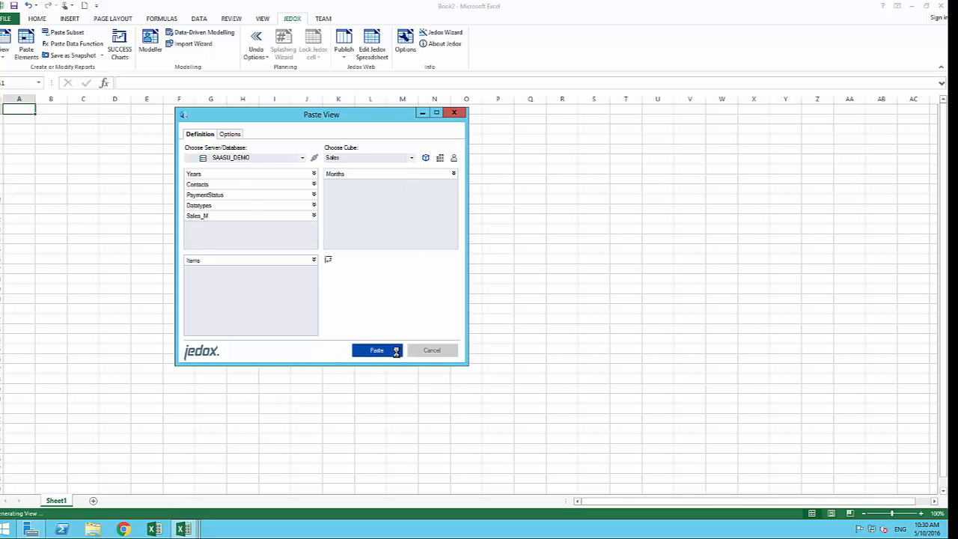
# Drill All Months into quarters, All Items into individual items, and Qtr 1 into Jan, Feb, Mar
pyautogui.click(180, 166)
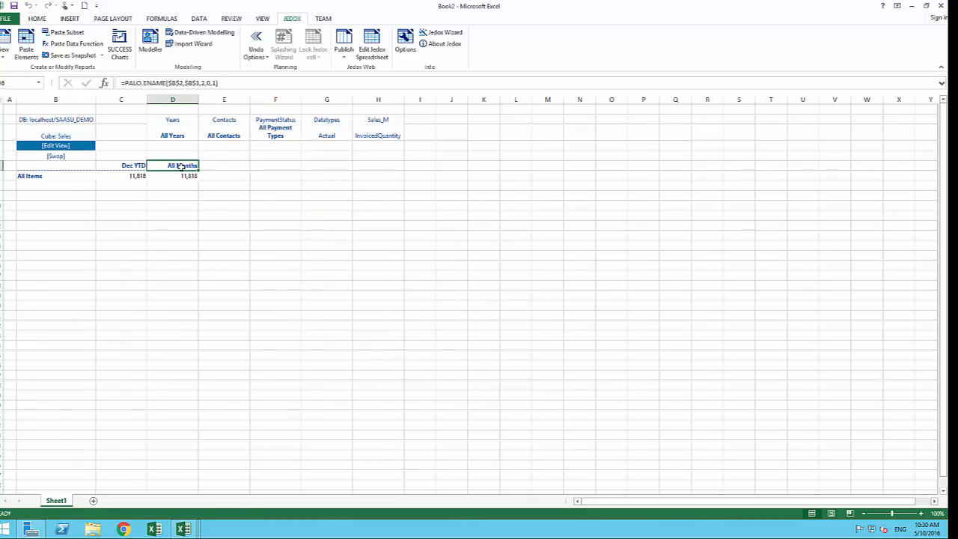
pyautogui.doubleClick(180, 166)
pyautogui.doubleClick(55, 176)
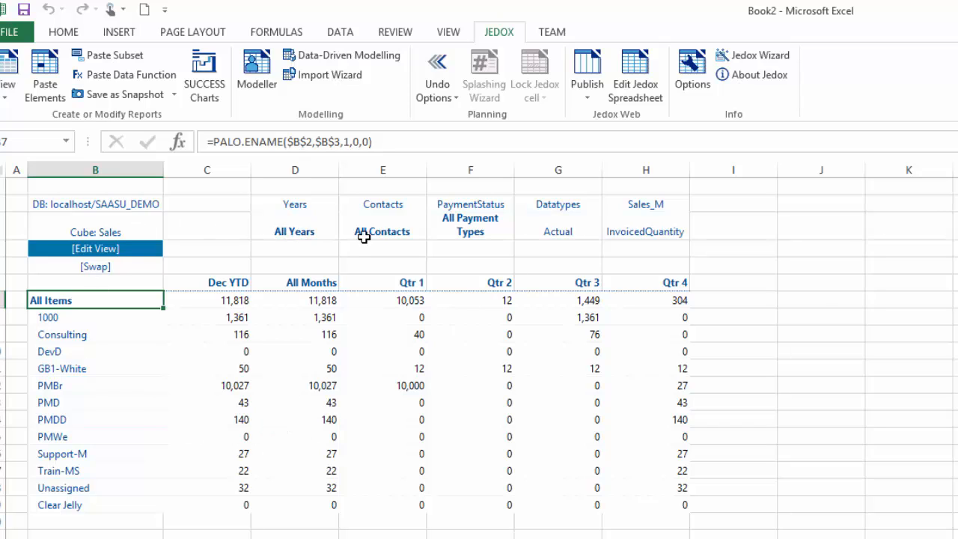
pyautogui.doubleClick(399, 282)
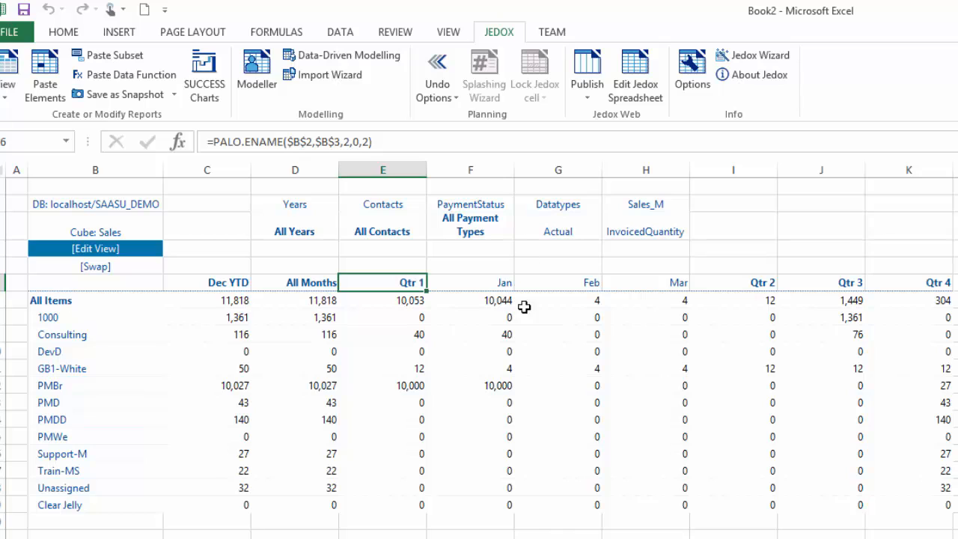
pyautogui.moveTo(500, 282); pyautogui.dragTo(669, 282)
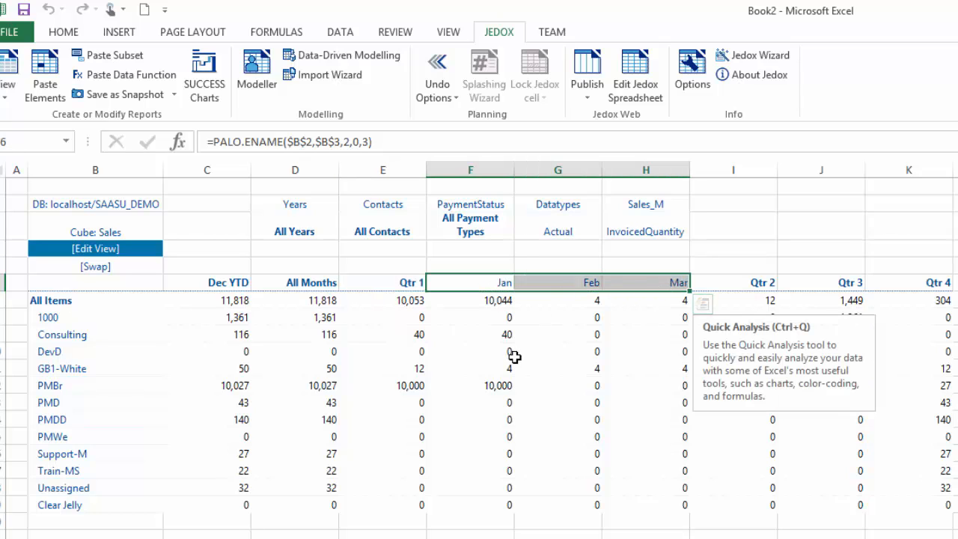
pyautogui.click(496, 316)
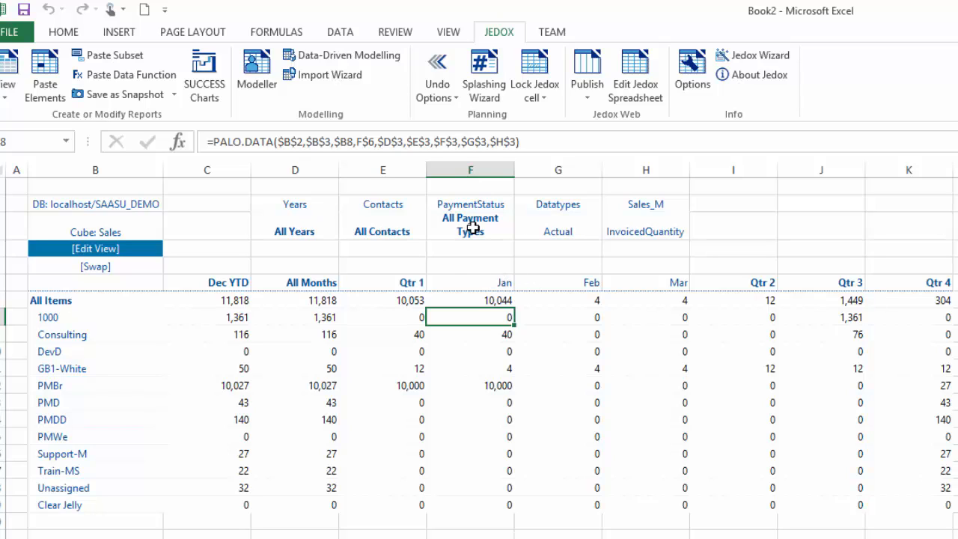
# Set the year page filter to 2016 and the Contacts filter to one individual contact
pyautogui.doubleClick(321, 226)
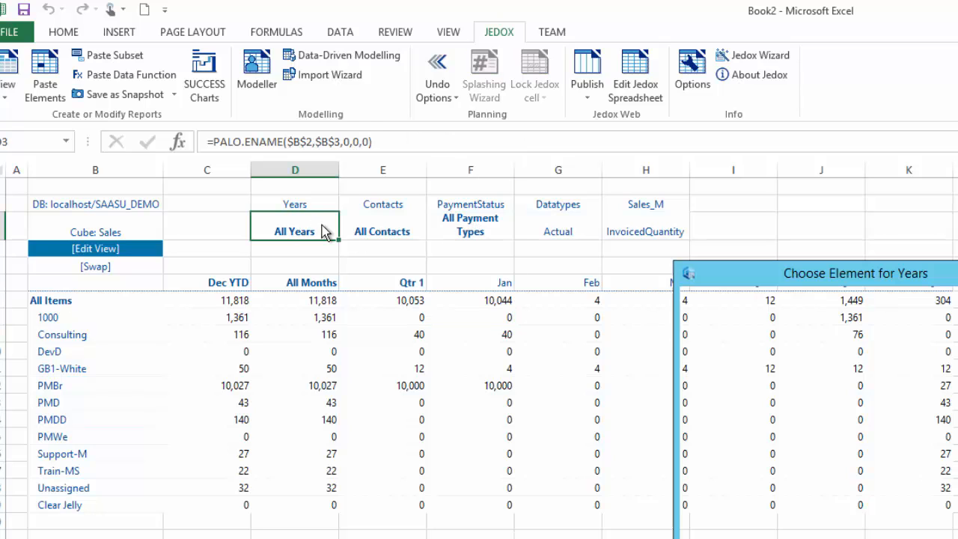
pyautogui.click(697, 327)
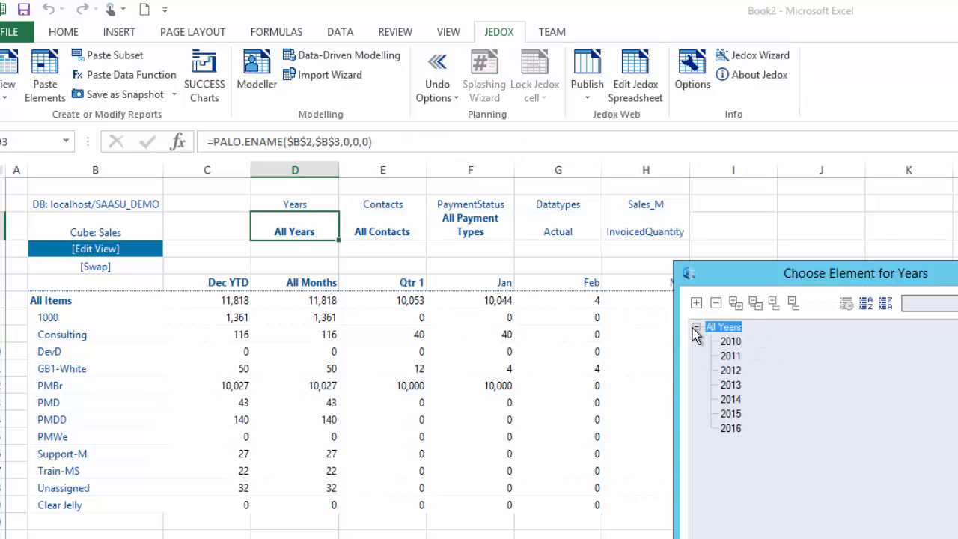
pyautogui.doubleClick(731, 428)
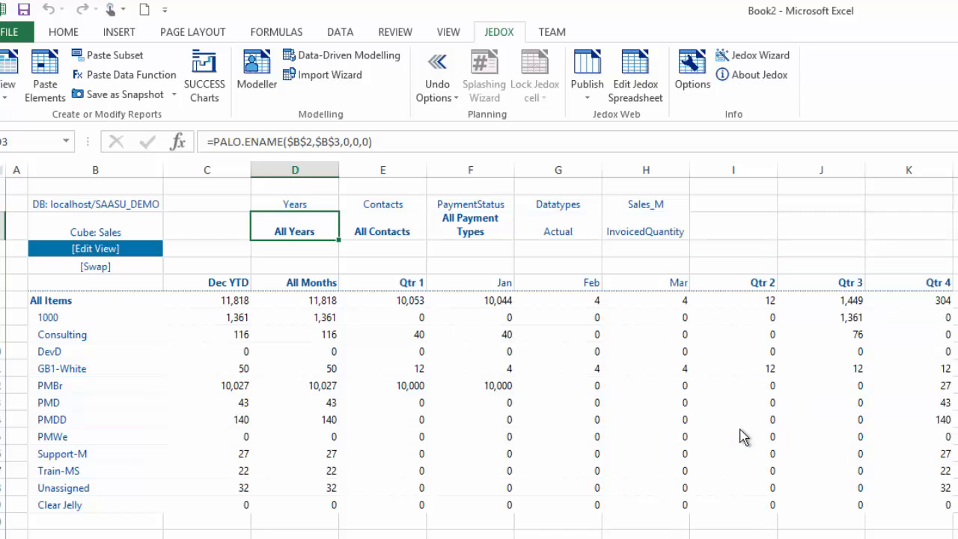
pyautogui.click(404, 233)
pyautogui.doubleClick(404, 233)
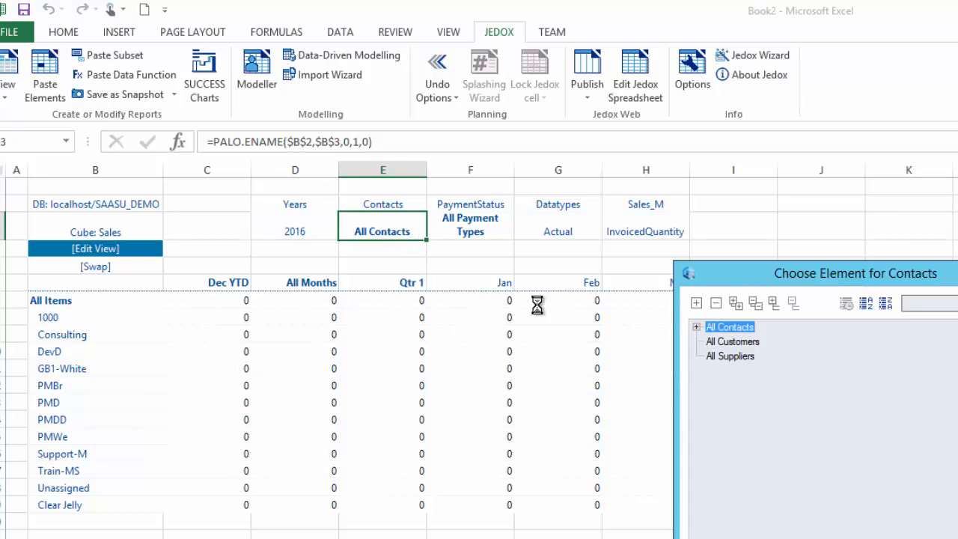
pyautogui.click(697, 327)
pyautogui.doubleClick(734, 343)
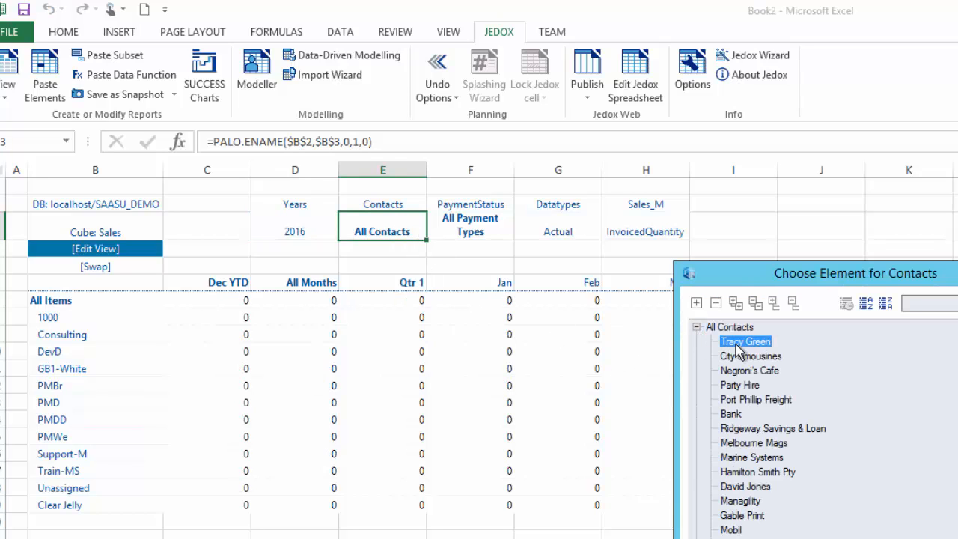
# Set the payment status filter to Paid and the data type to Budget
pyautogui.doubleClick(492, 232)
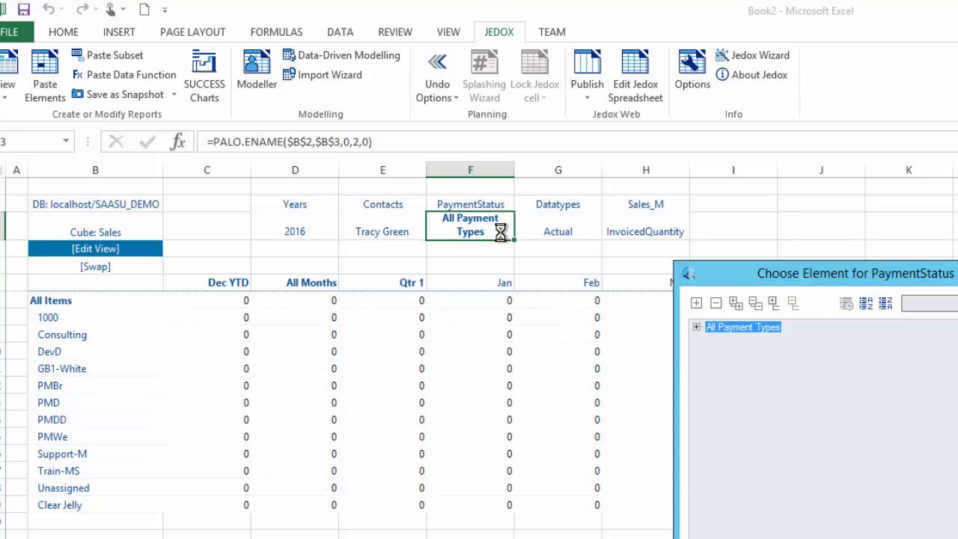
pyautogui.click(697, 328)
pyautogui.click(712, 341)
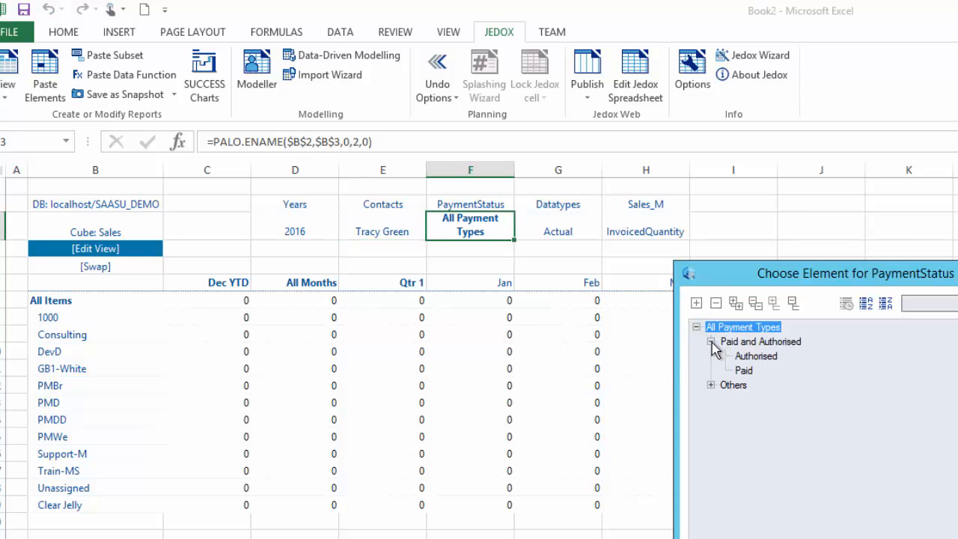
pyautogui.doubleClick(751, 373)
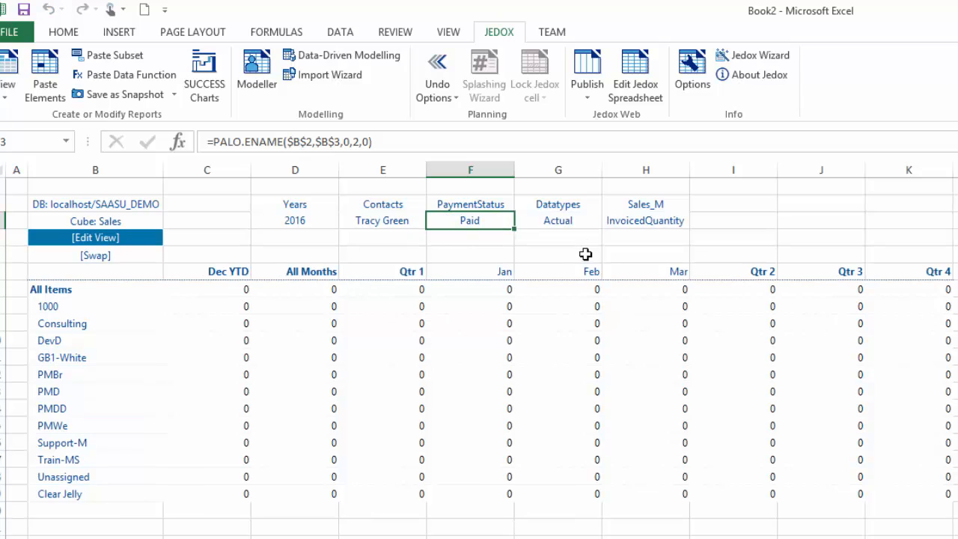
pyautogui.doubleClick(574, 220)
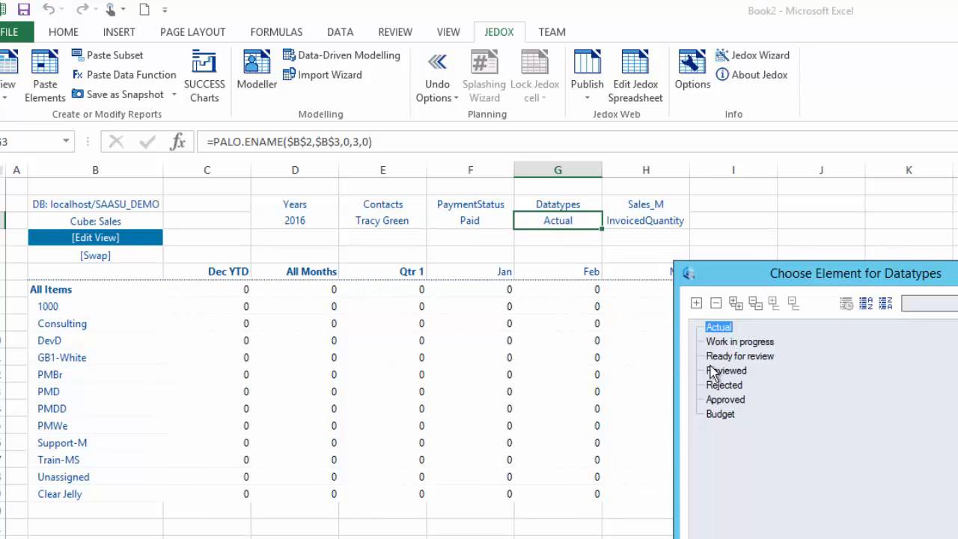
pyautogui.doubleClick(720, 416)
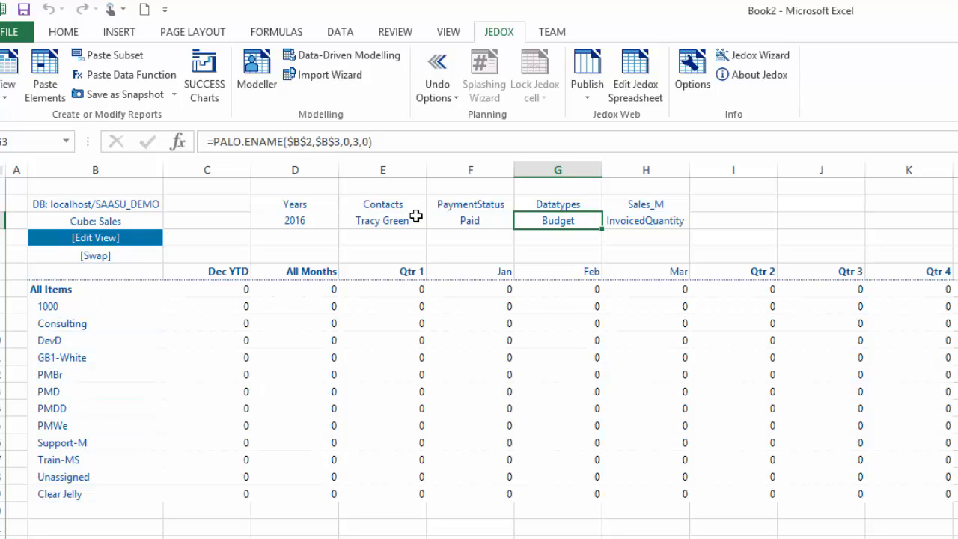
pyautogui.click(512, 293)
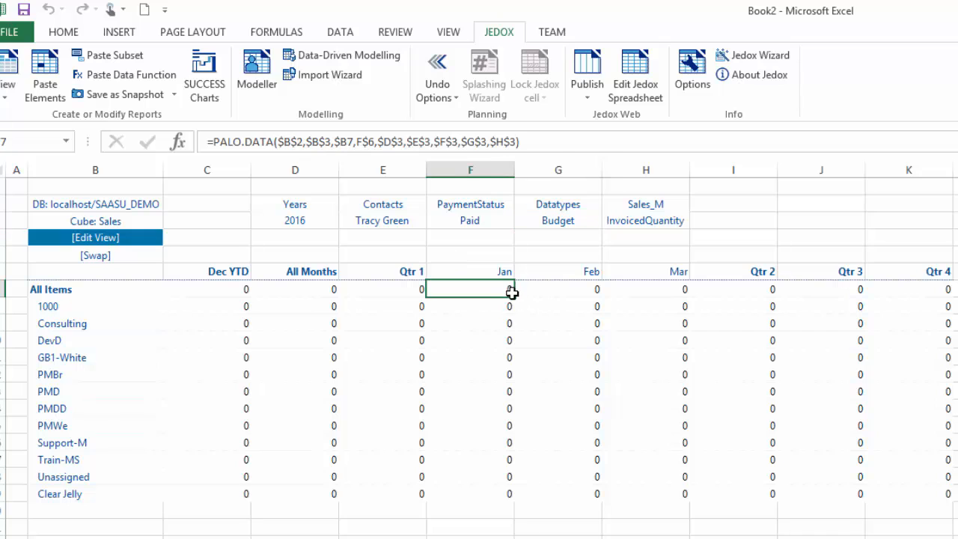
pyautogui.click(446, 144)
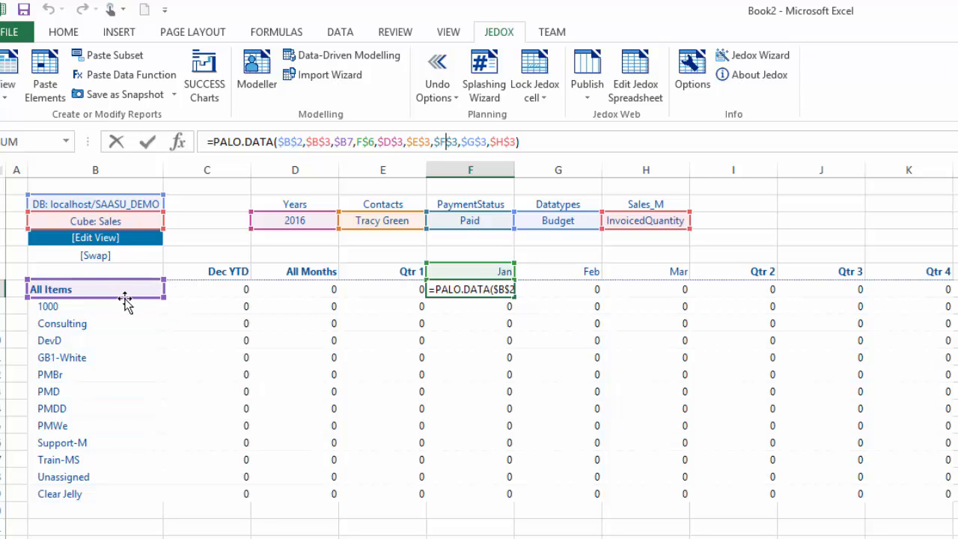
pyautogui.write('`')
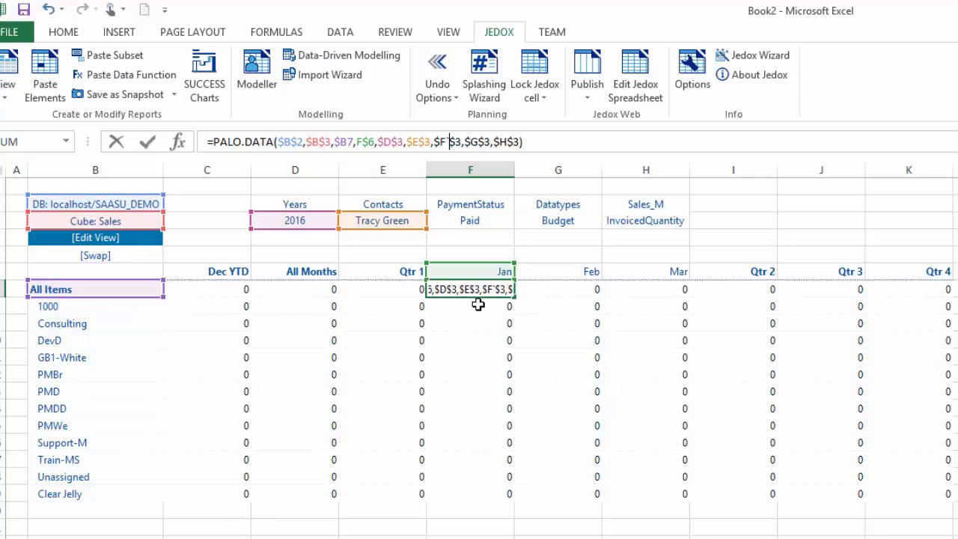
pyautogui.press('Escape')
pyautogui.click(479, 304)
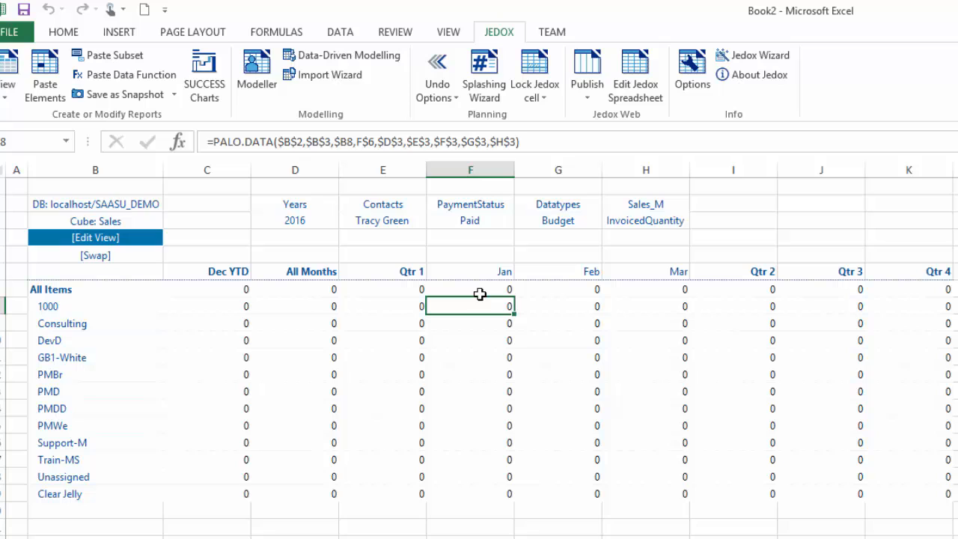
pyautogui.click(479, 142)
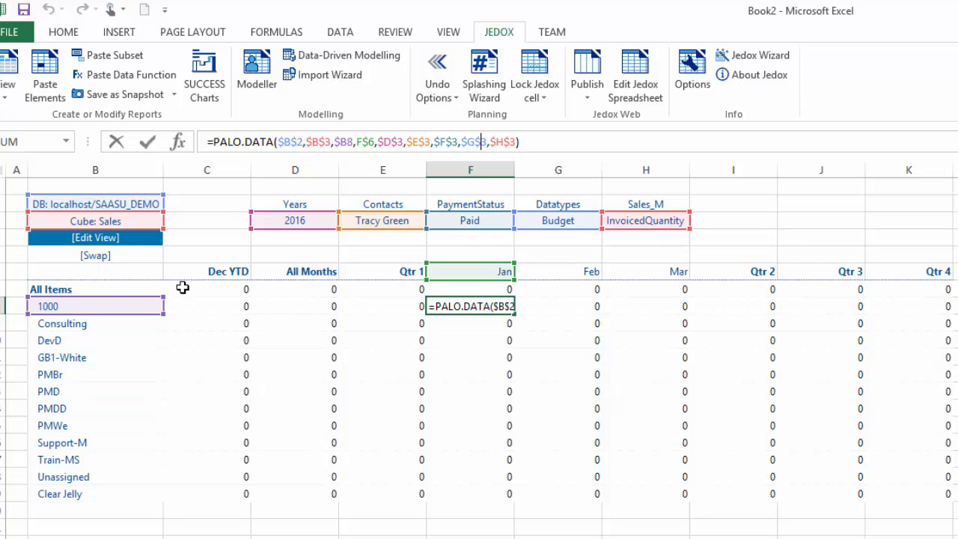
pyautogui.hotkey('ctrl', 'Return')
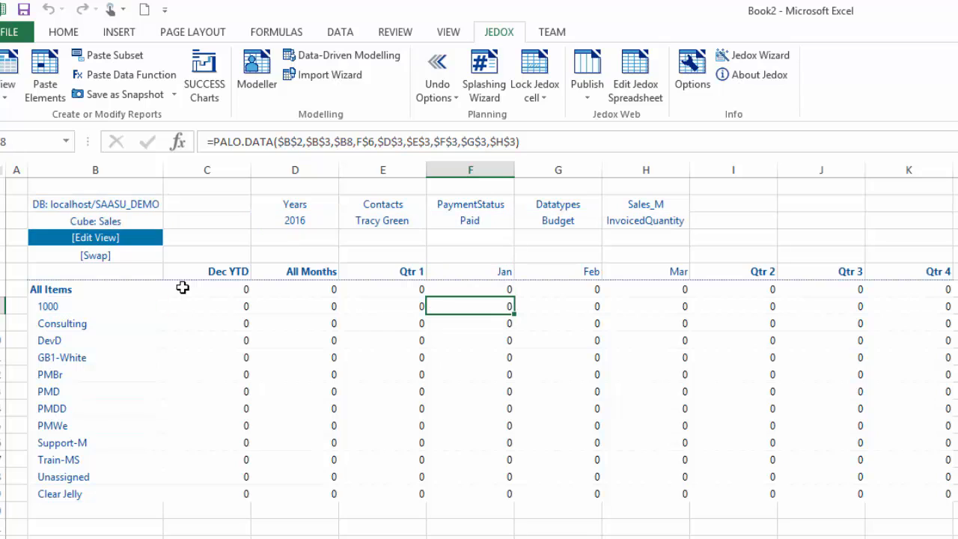
# Enter January budgets of 1000 for item 1000, 100 for Consulting and 200 for DevD
pyautogui.write('1000')
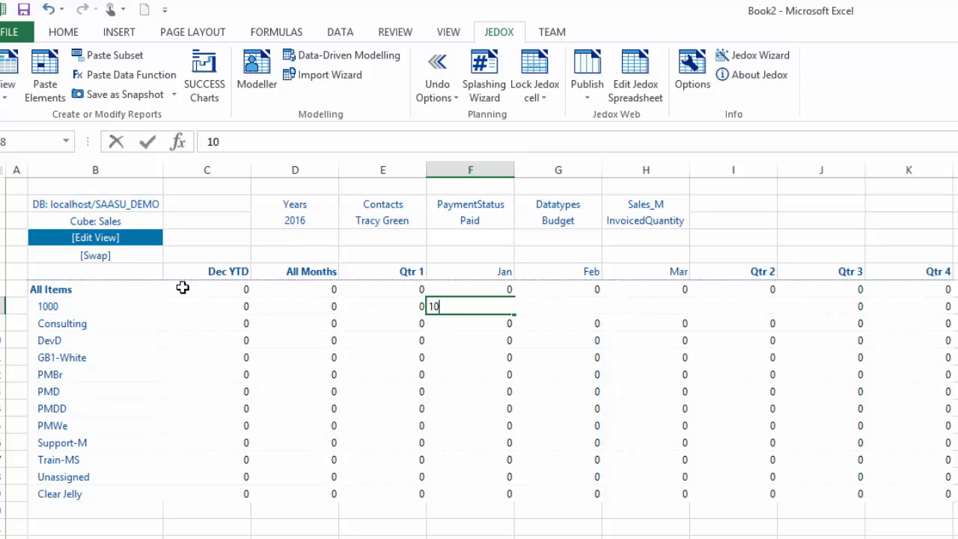
pyautogui.press('Return')
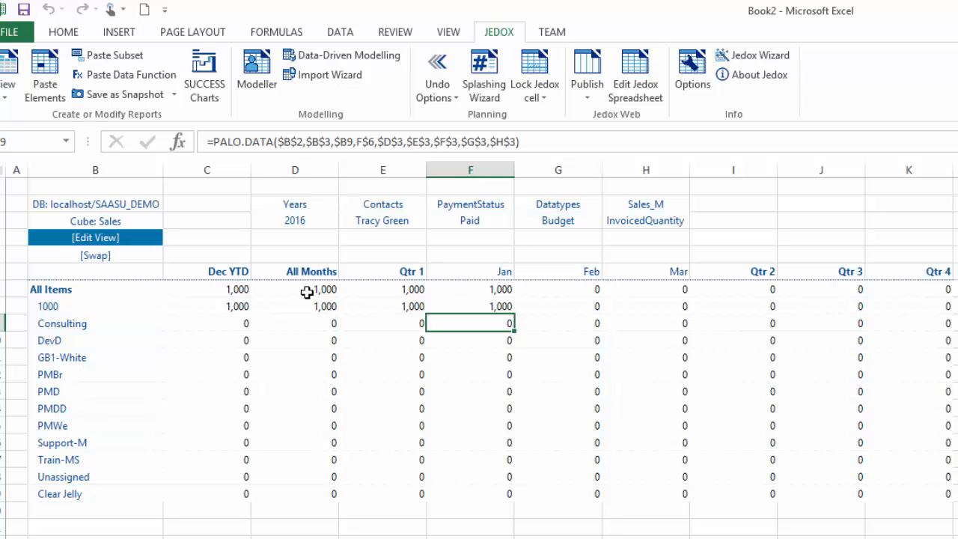
pyautogui.write('100')
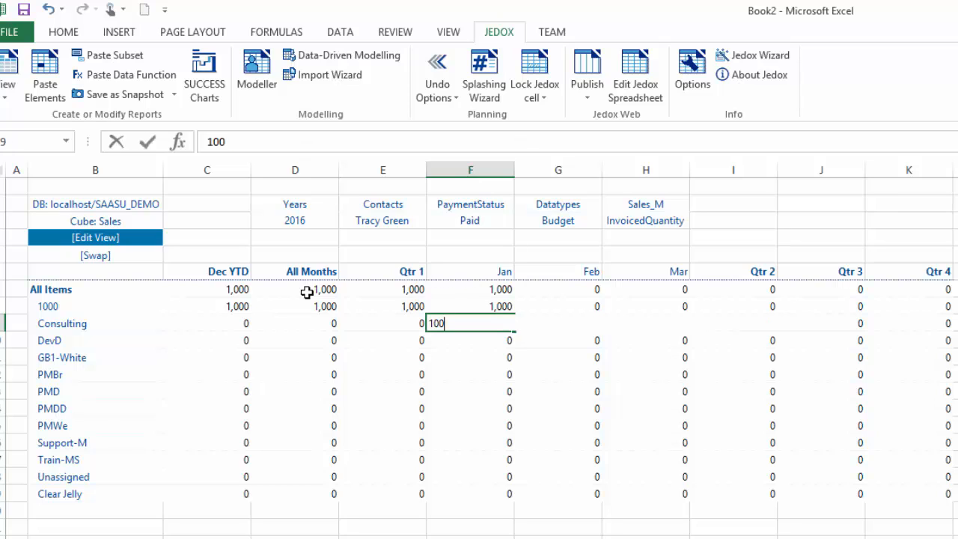
pyautogui.press('Return')
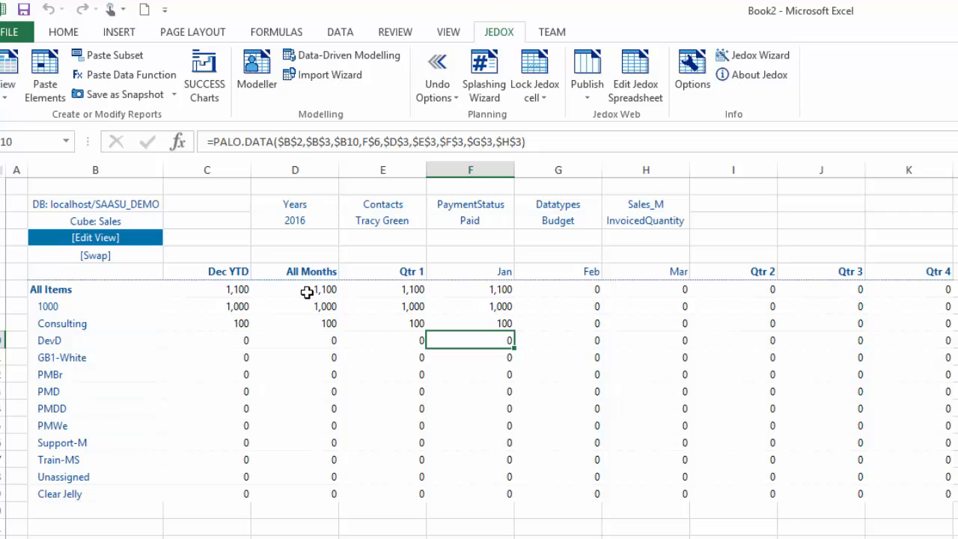
pyautogui.write('200')
pyautogui.press('Return')
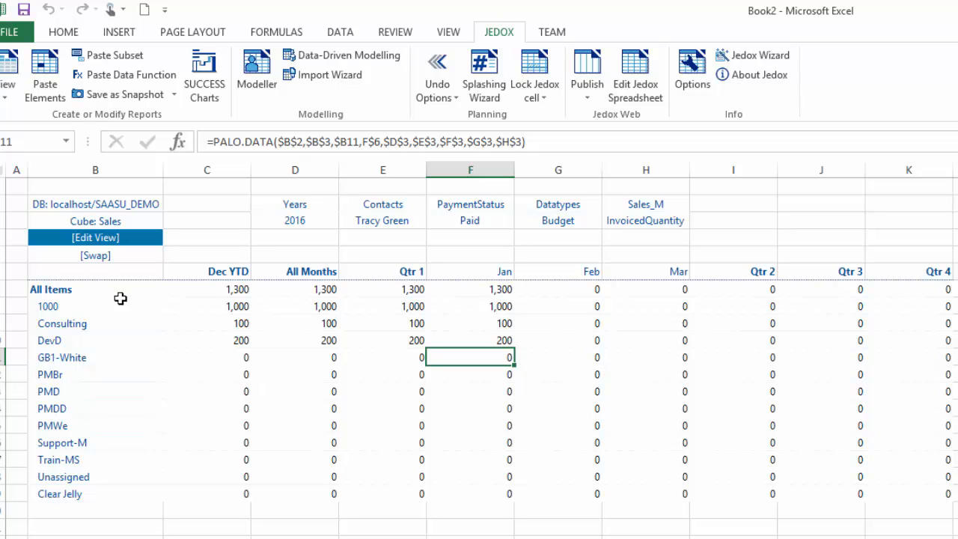
pyautogui.click(502, 291)
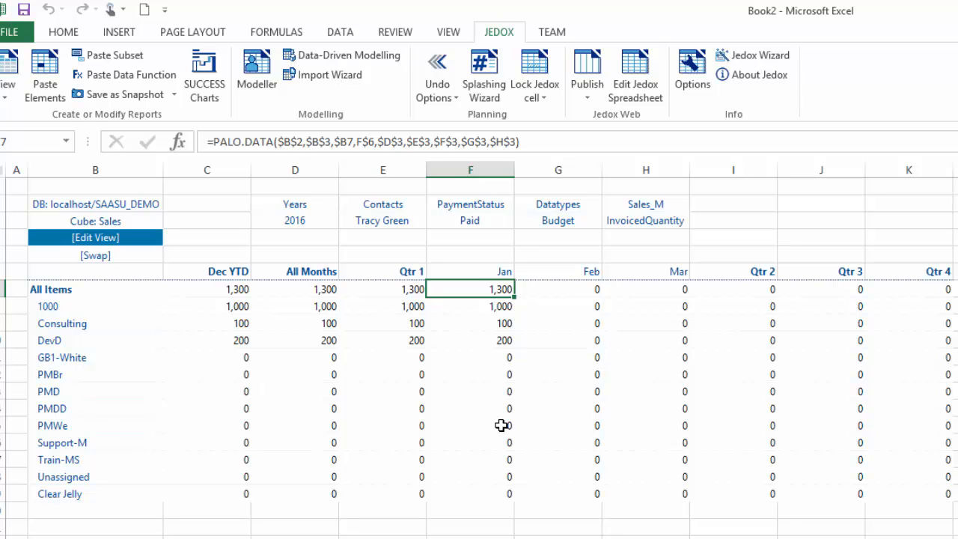
pyautogui.write('15000')
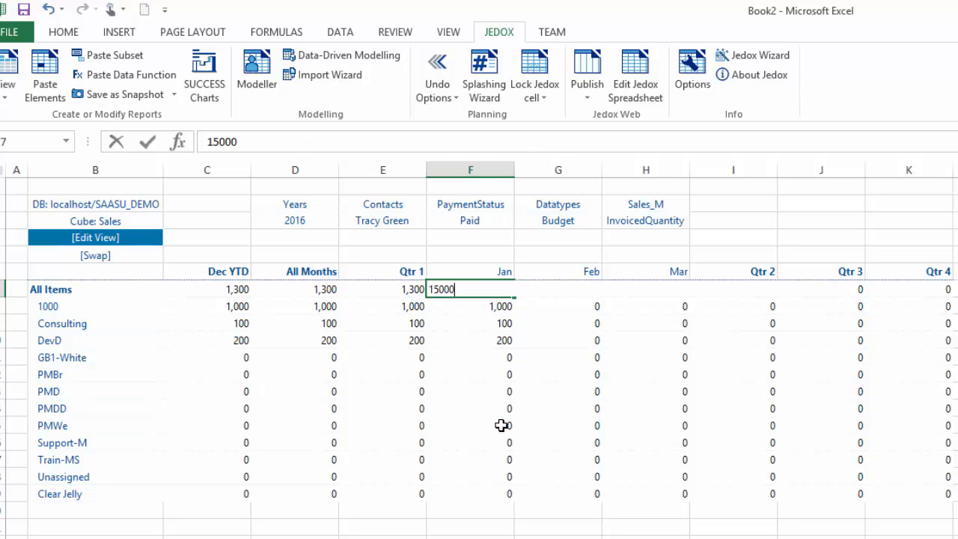
pyautogui.press('BackSpace')
pyautogui.press('Return')
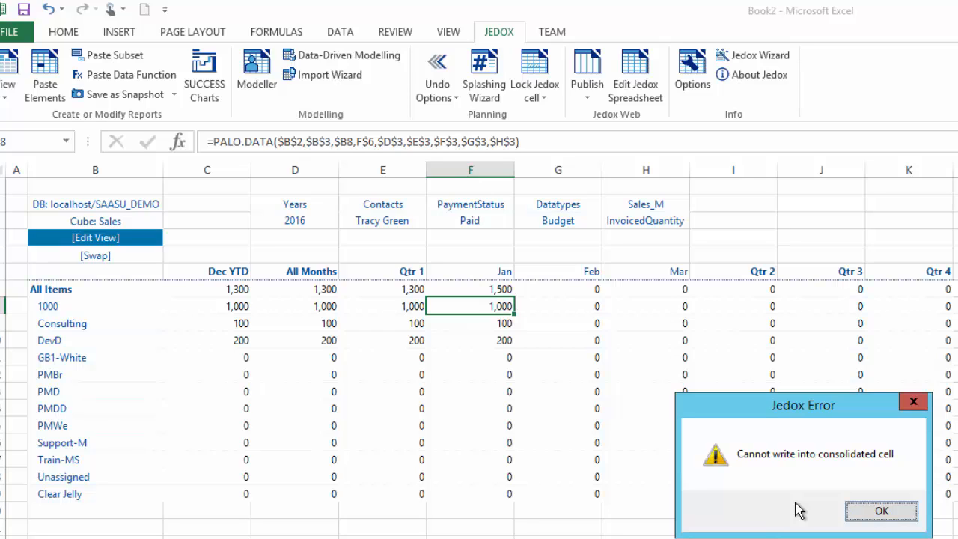
pyautogui.click(884, 512)
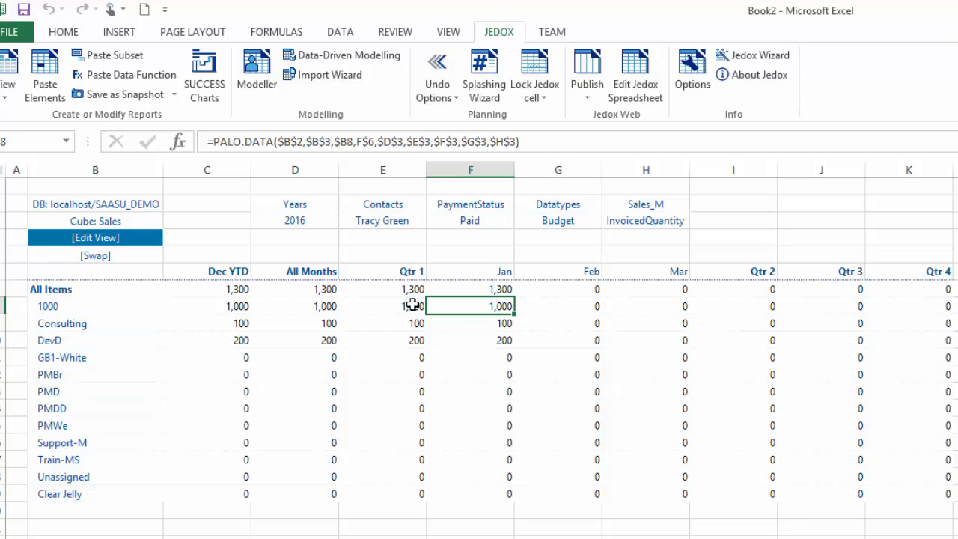
# Splash #1500 into the All Items January total, spreading it proportionally across the items
pyautogui.click(467, 289)
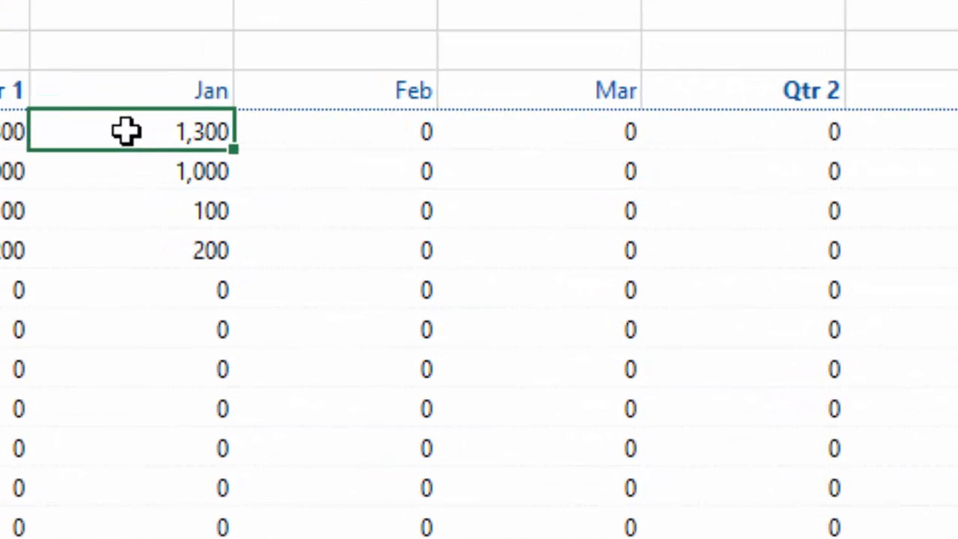
pyautogui.write('#')
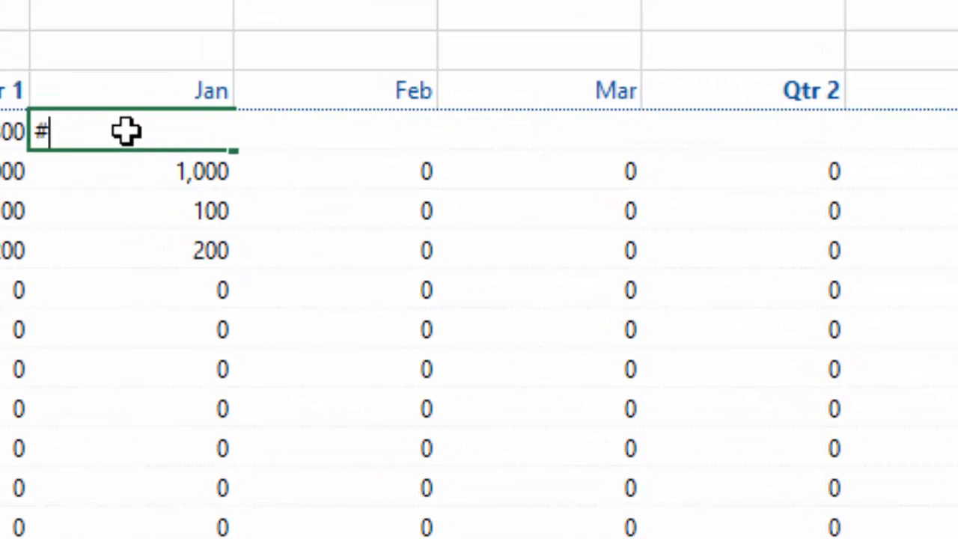
pyautogui.write('1500')
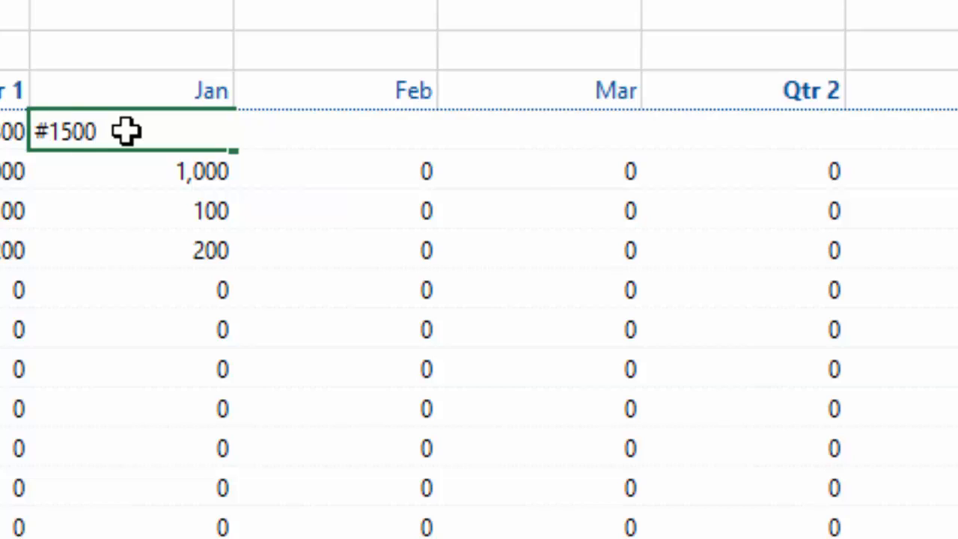
pyautogui.press('Return')
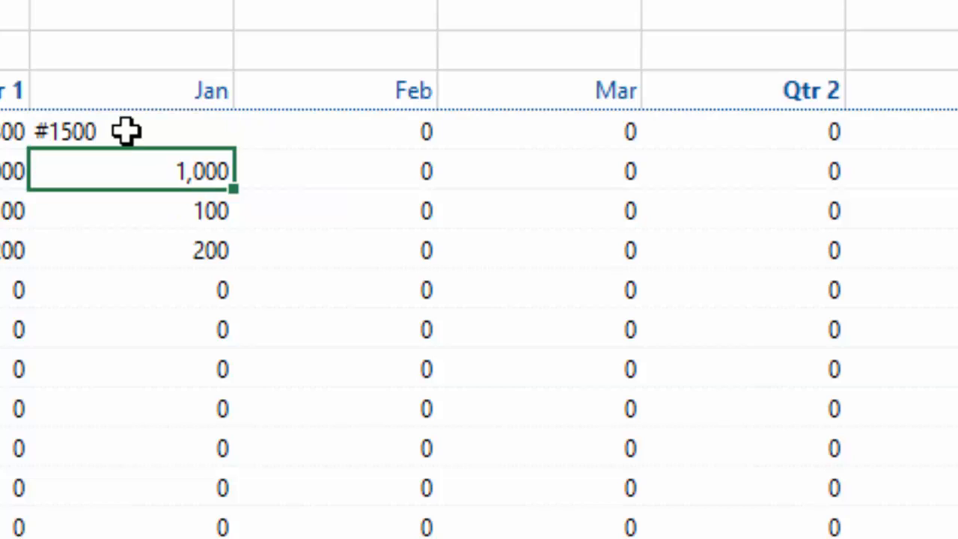
pyautogui.click(199, 133)
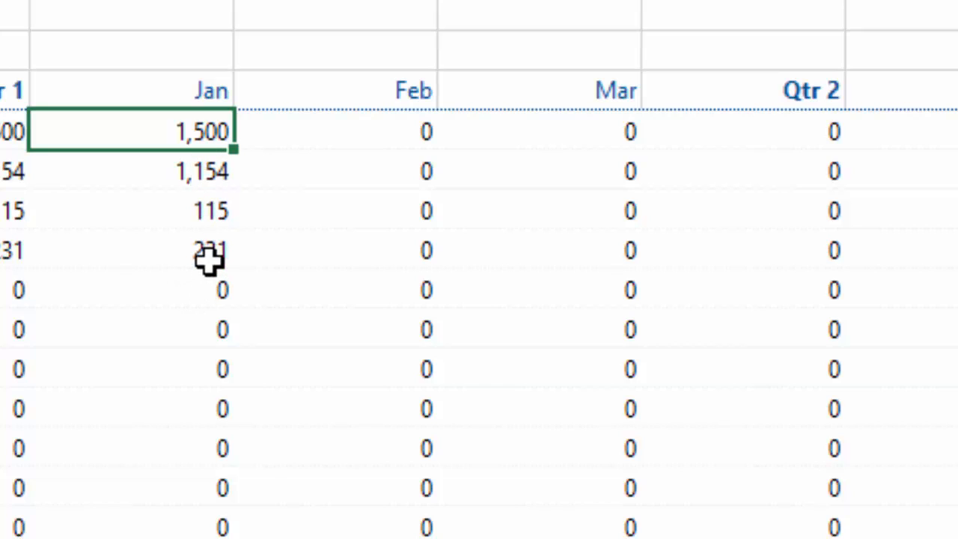
# Splash #1500 into the All Items February total, giving each item 125
pyautogui.click(363, 131)
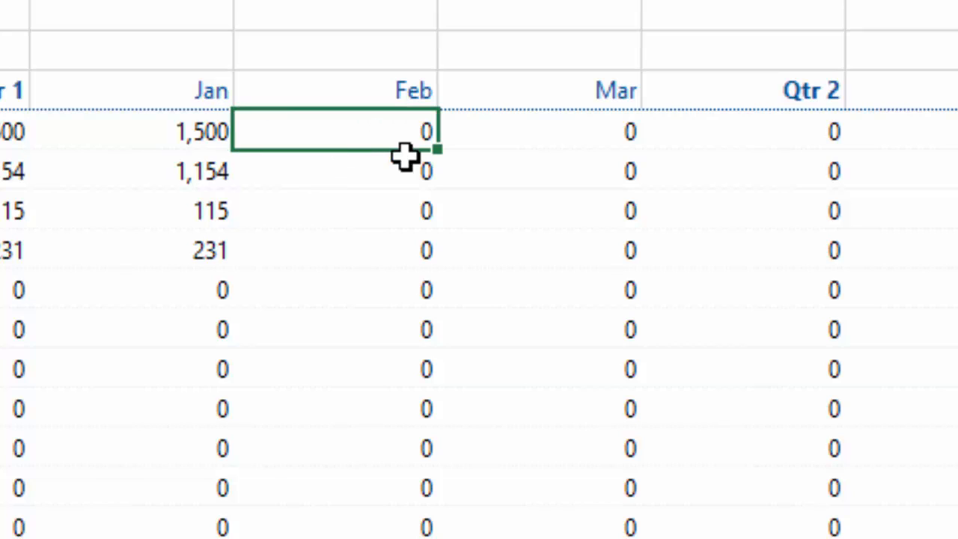
pyautogui.write('#1500')
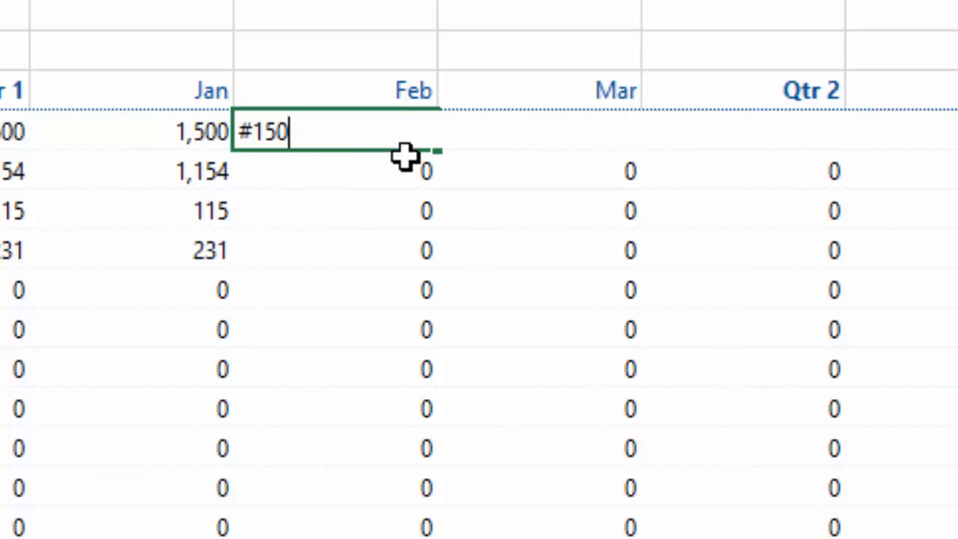
pyautogui.press('Return')
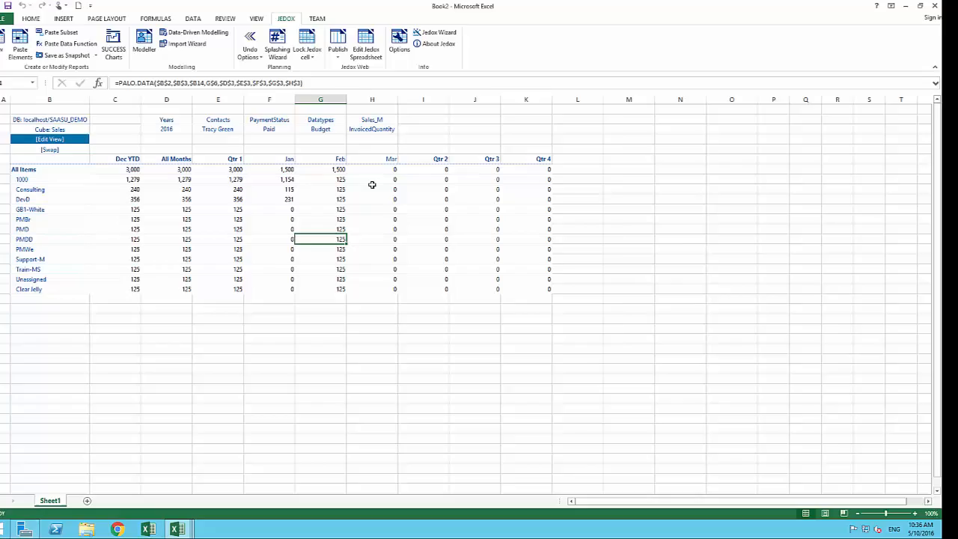
# Enter ##+10% in the All Items February total, raising it to 1,650, about 138 per item
pyautogui.click(337, 171)
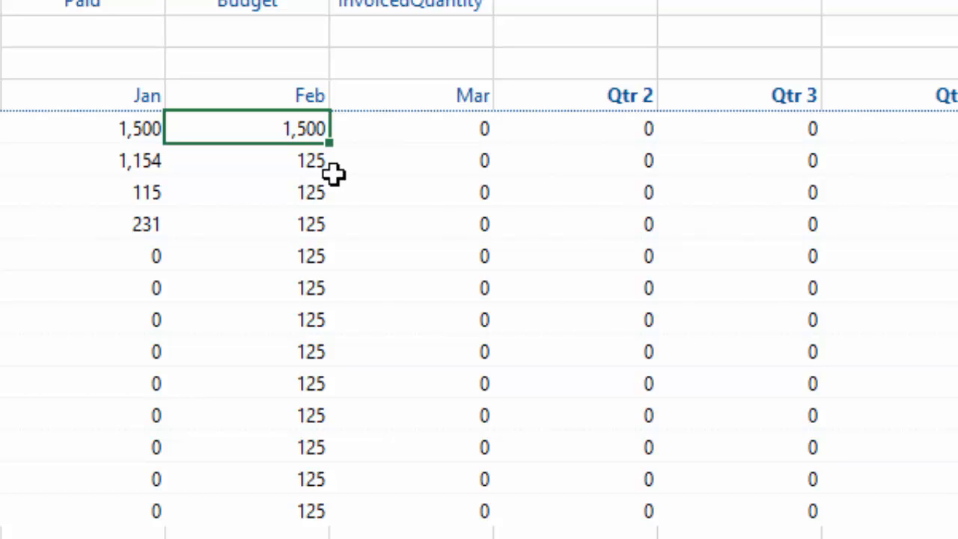
pyautogui.write('##')
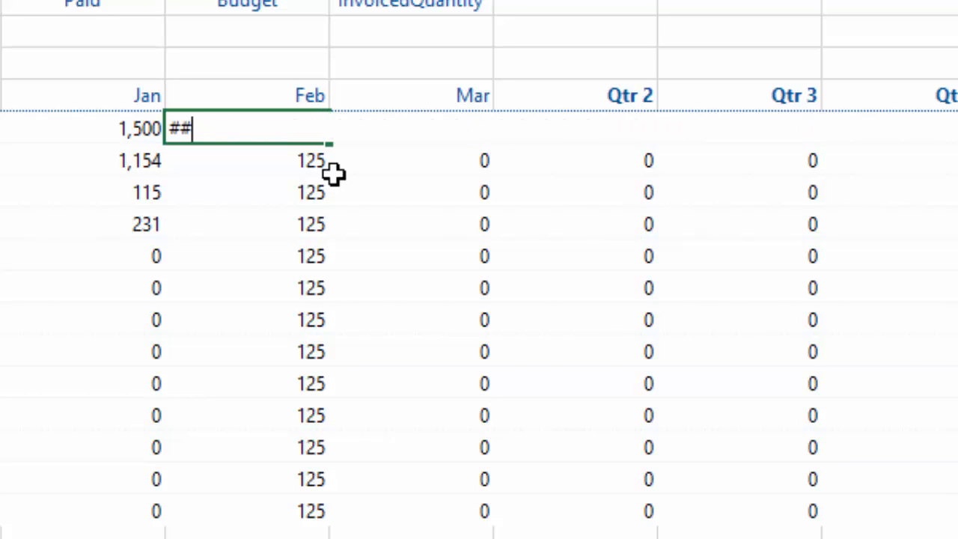
pyautogui.write('+10')
pyautogui.write('%')
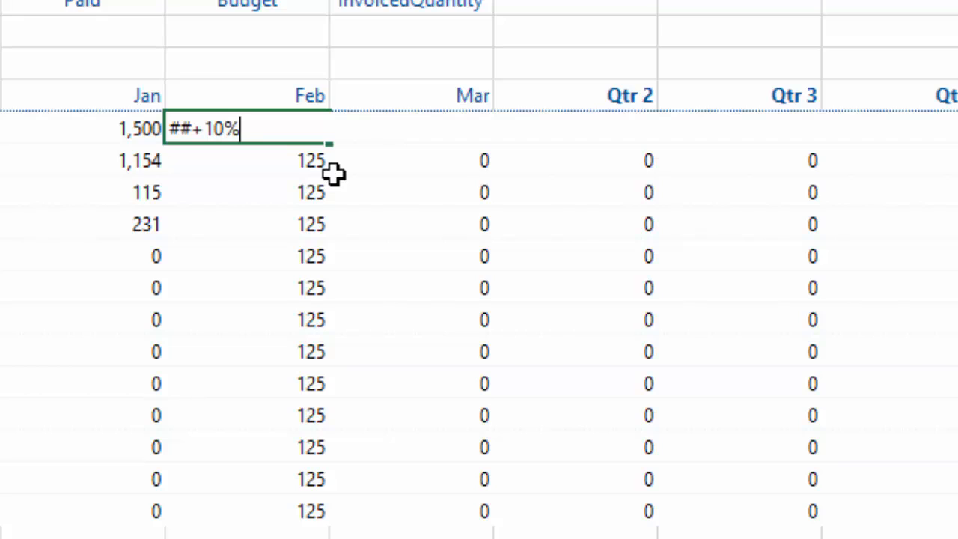
pyautogui.press('Return')
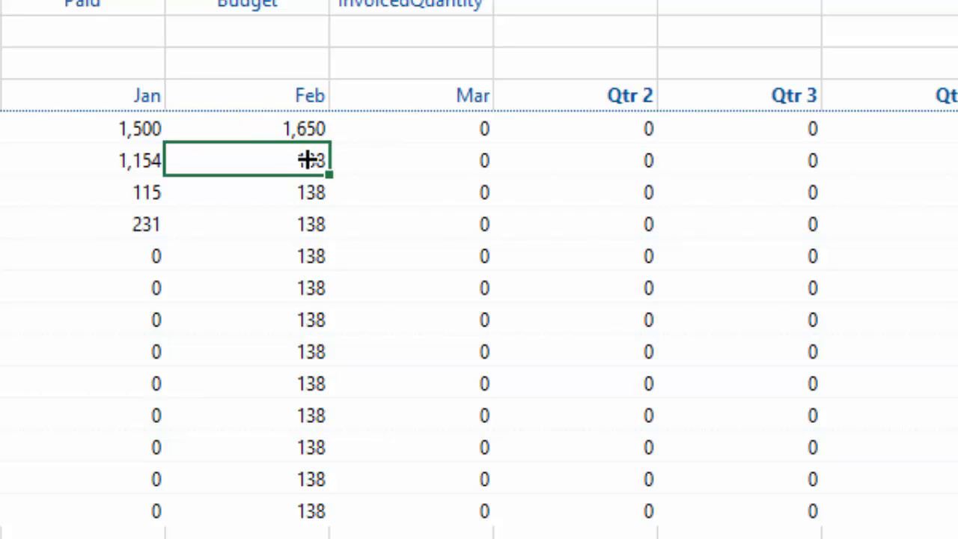
pyautogui.click(285, 130)
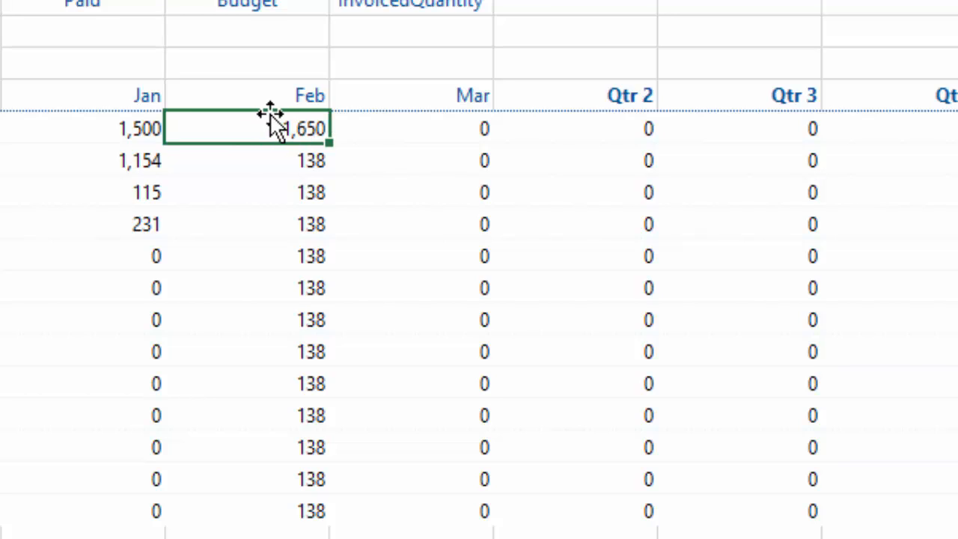
pyautogui.moveTo(279, 160); pyautogui.dragTo(300, 515)
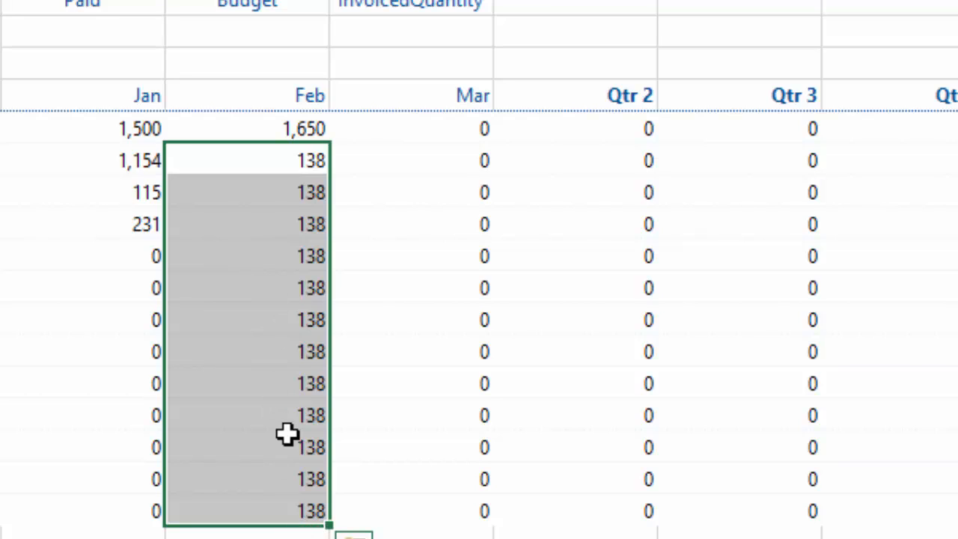
pyautogui.click(302, 131)
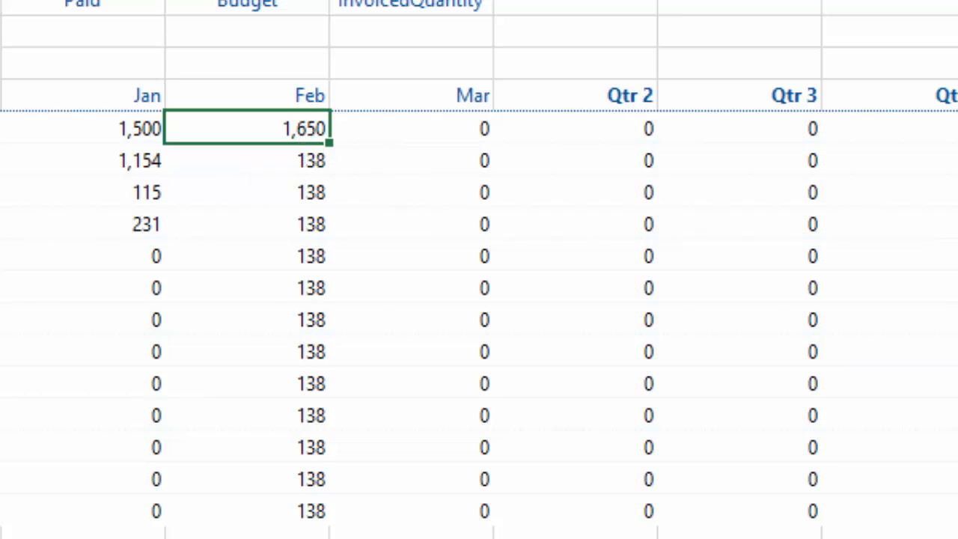
pyautogui.press('Right')
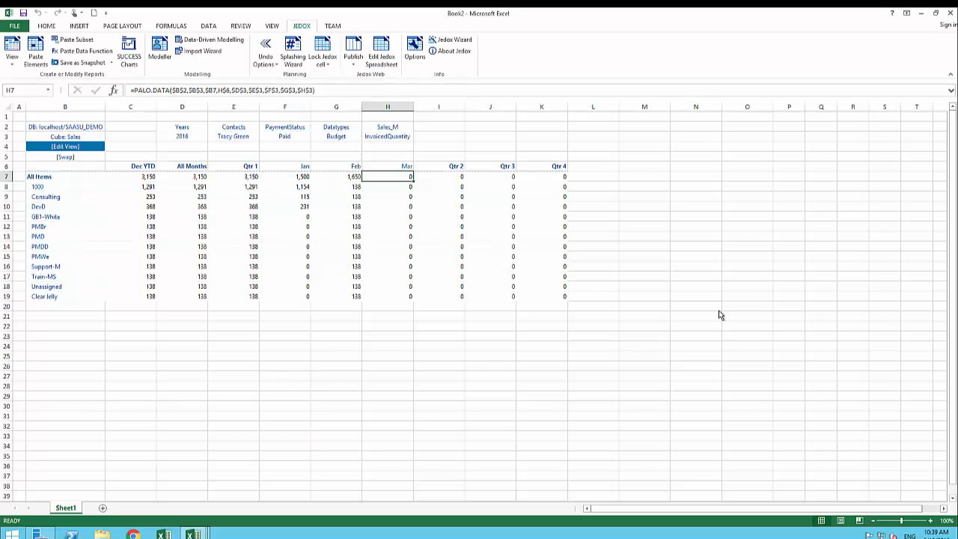
# Enter !!10 in the All Items February total to add 10 to every item, reaching 1,770
pyautogui.click(380, 257)
pyautogui.click(351, 225)
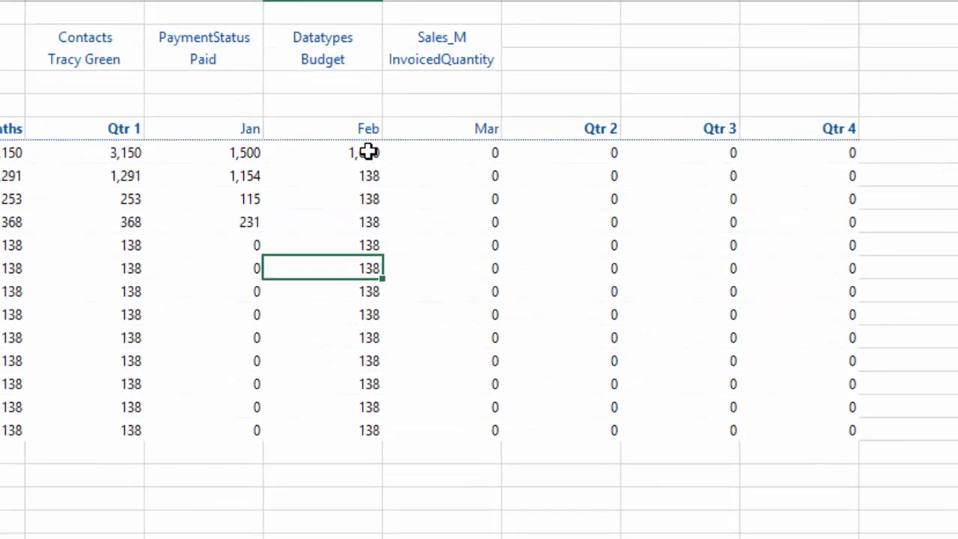
pyautogui.click(368, 152)
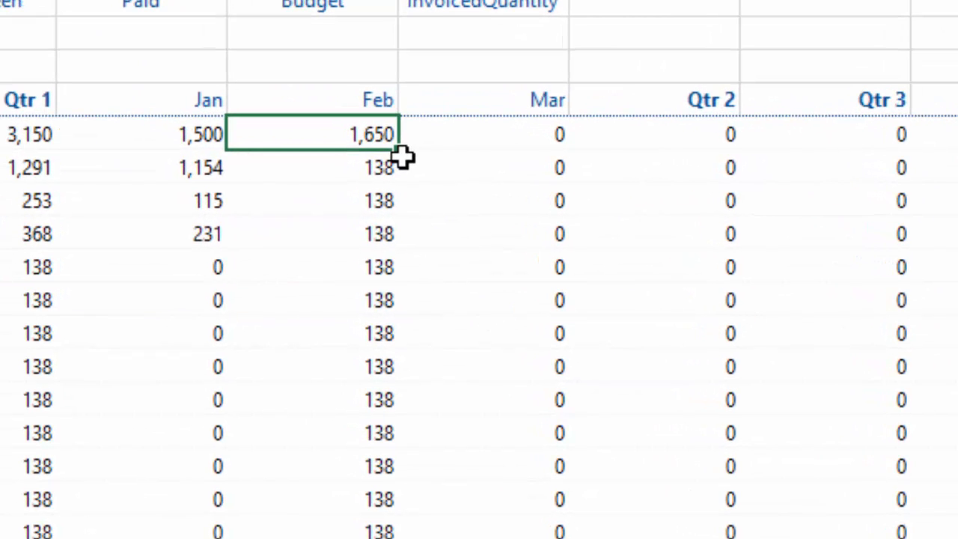
pyautogui.write('!!10')
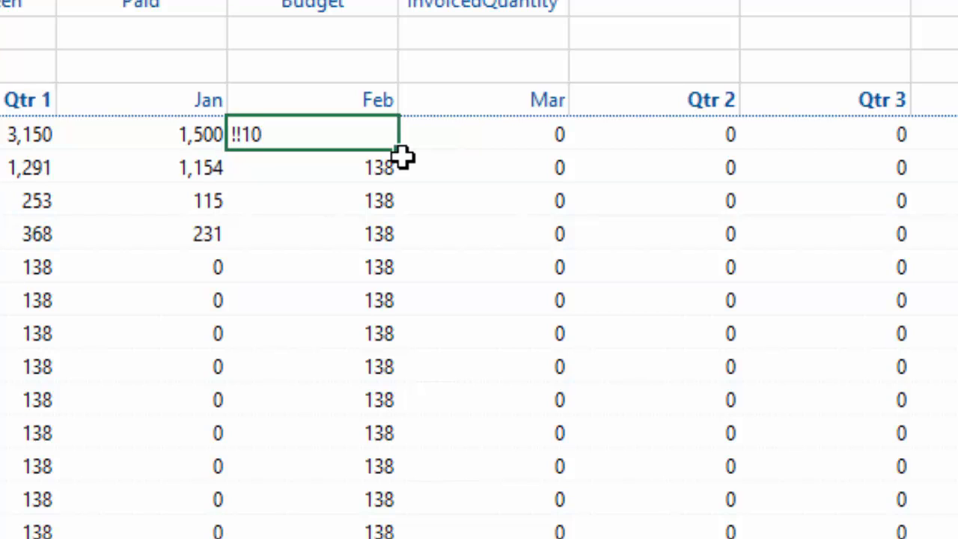
pyautogui.press('Return')
pyautogui.click(372, 210)
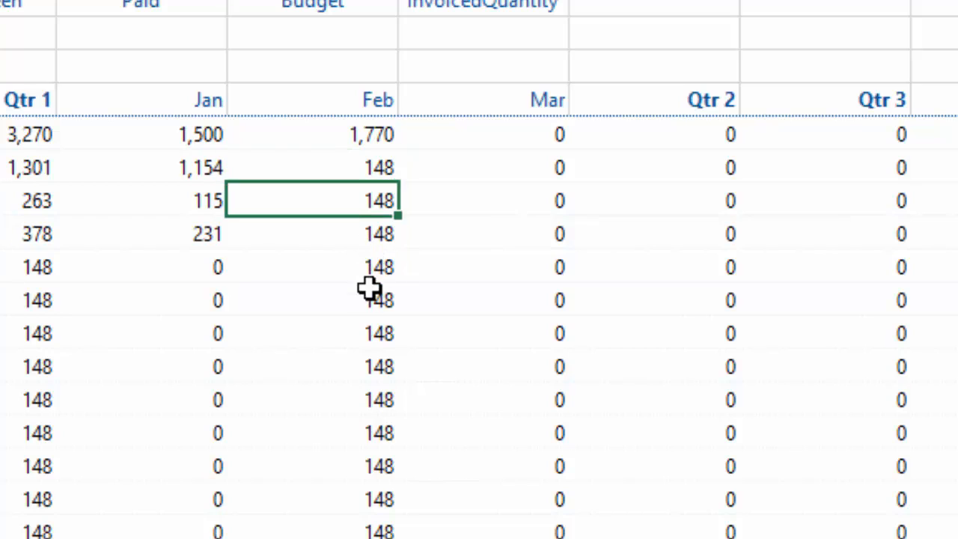
pyautogui.click(367, 273)
pyautogui.click(358, 438)
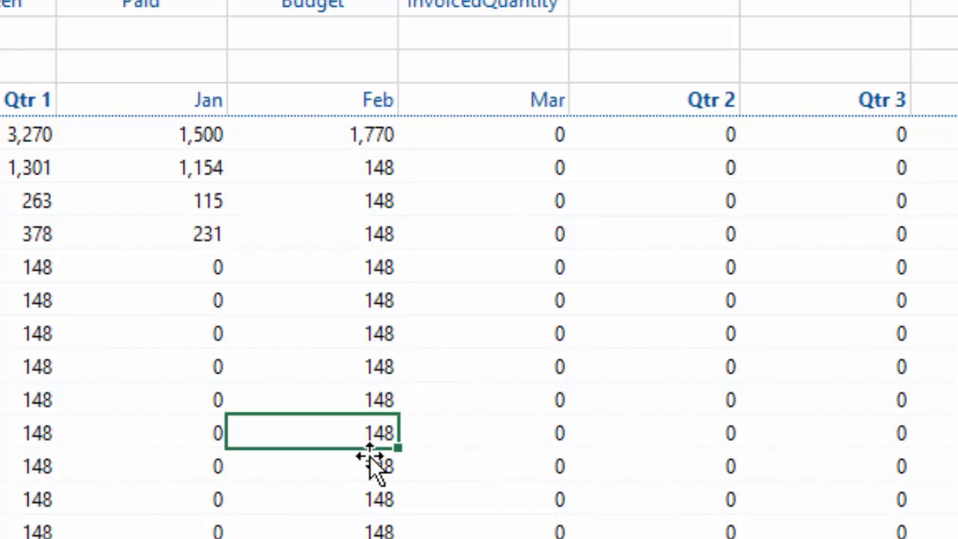
pyautogui.click(359, 138)
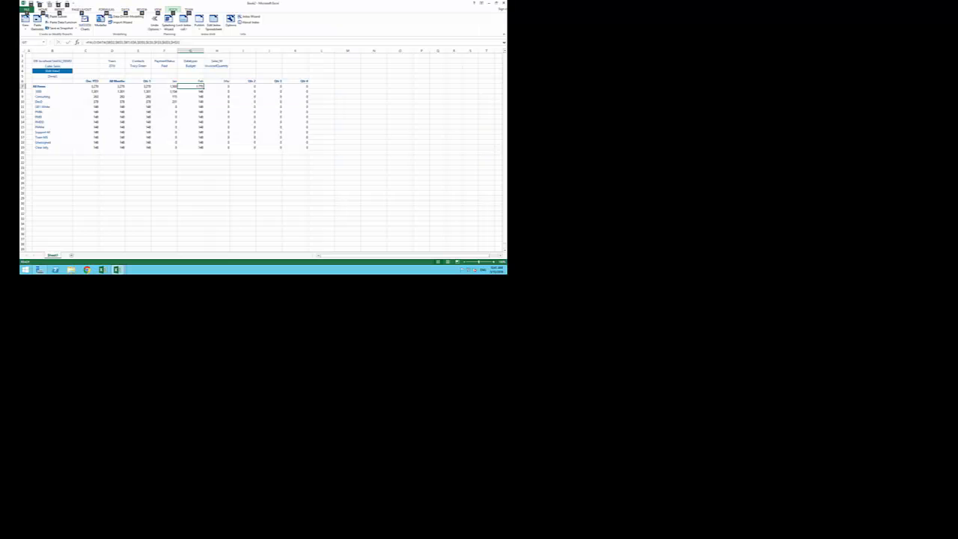
# Splash !100 into the February All Items total so every item gets 100
pyautogui.click(226, 99)
pyautogui.click(198, 90)
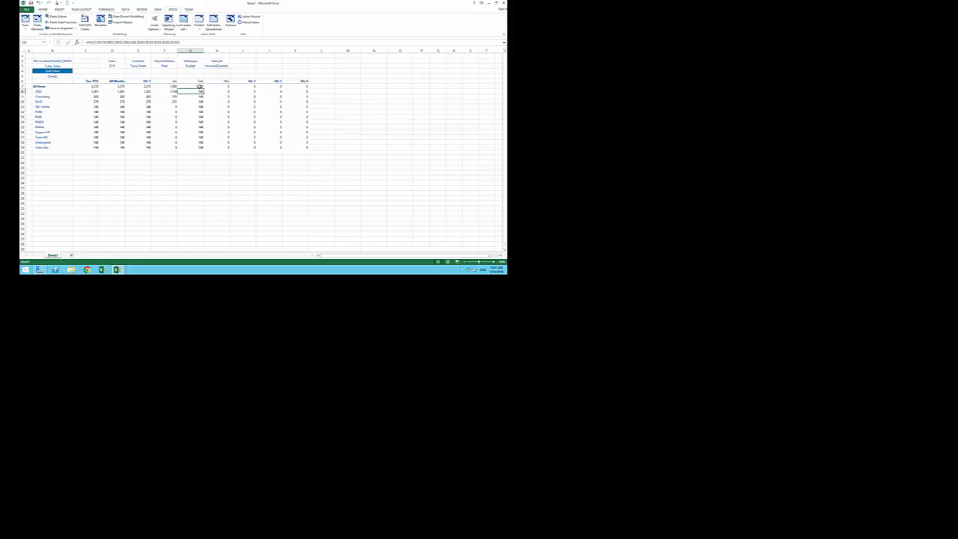
pyautogui.click(199, 87)
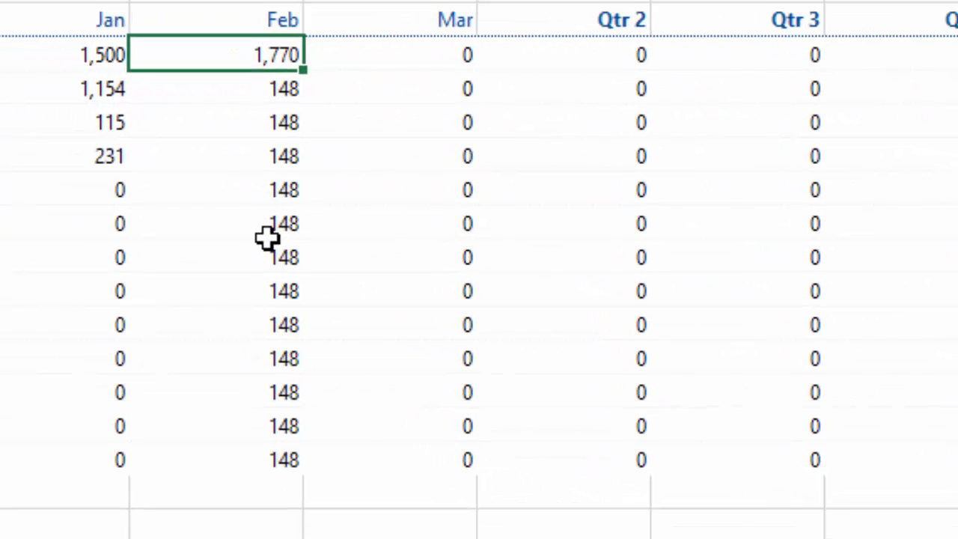
pyautogui.write('!')
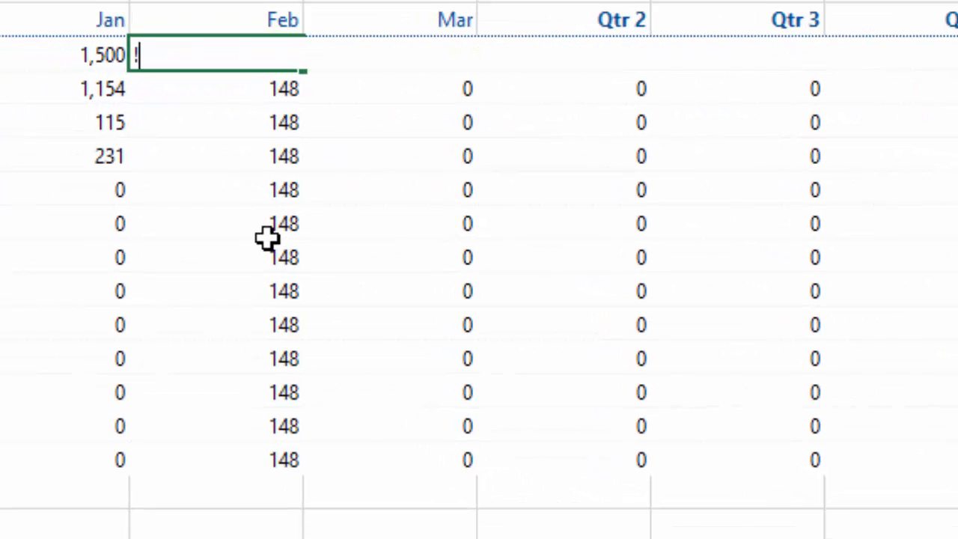
pyautogui.write('100')
pyautogui.press('Return')
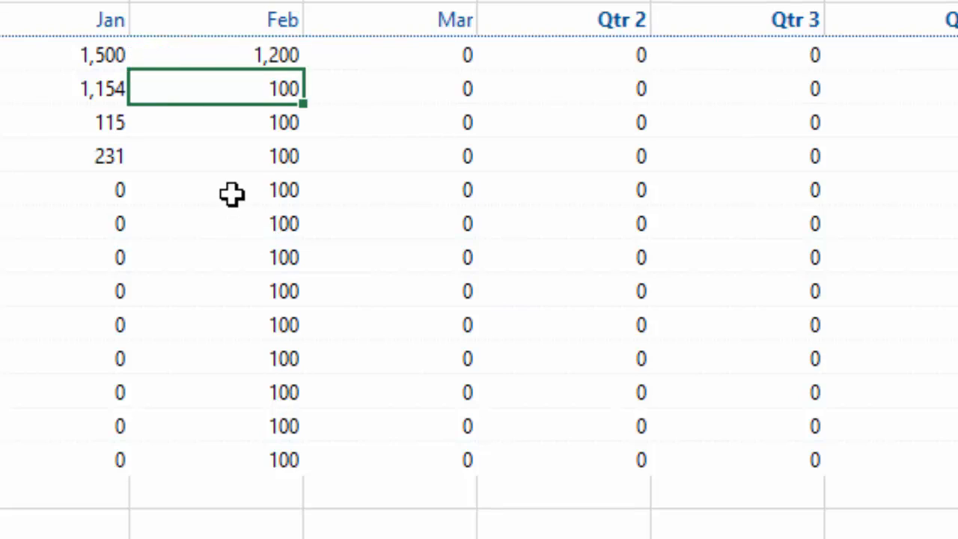
pyautogui.moveTo(273, 167); pyautogui.dragTo(275, 468)
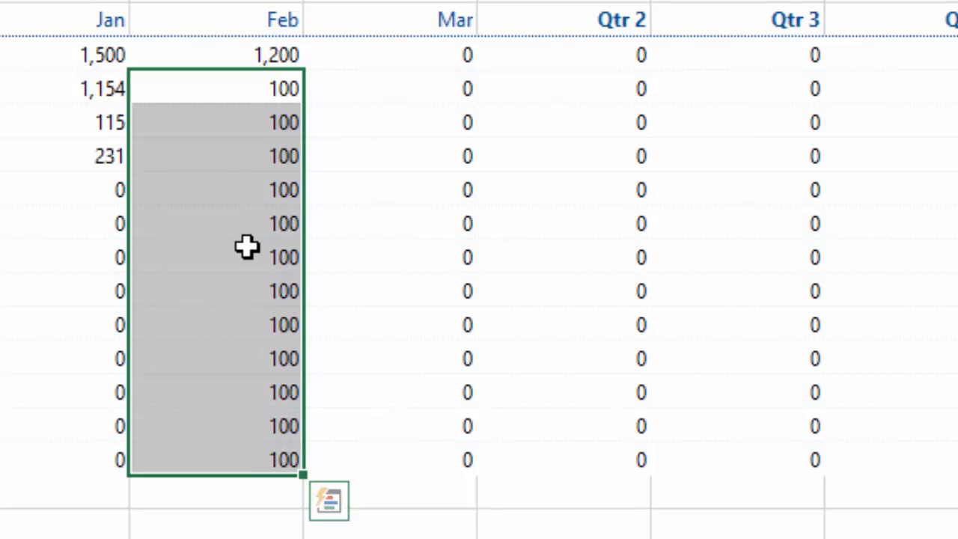
# Splash !100 into the March All Items total, giving each item 100 and the month 1,200
pyautogui.click(425, 53)
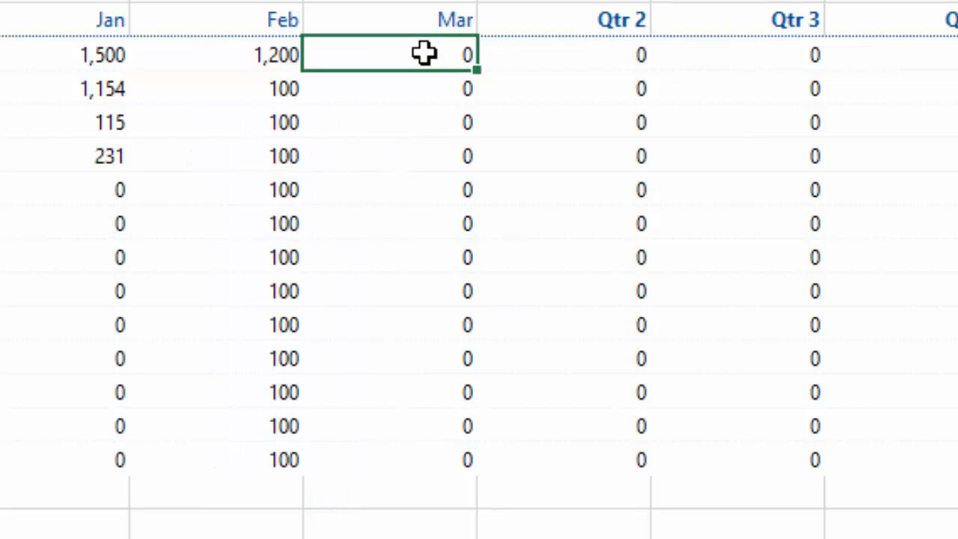
pyautogui.write('!100')
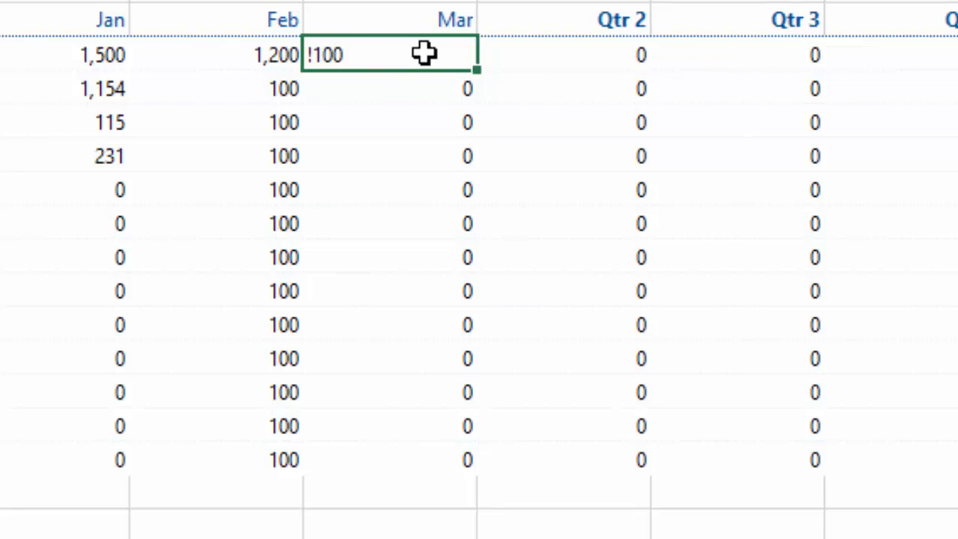
pyautogui.press('Return')
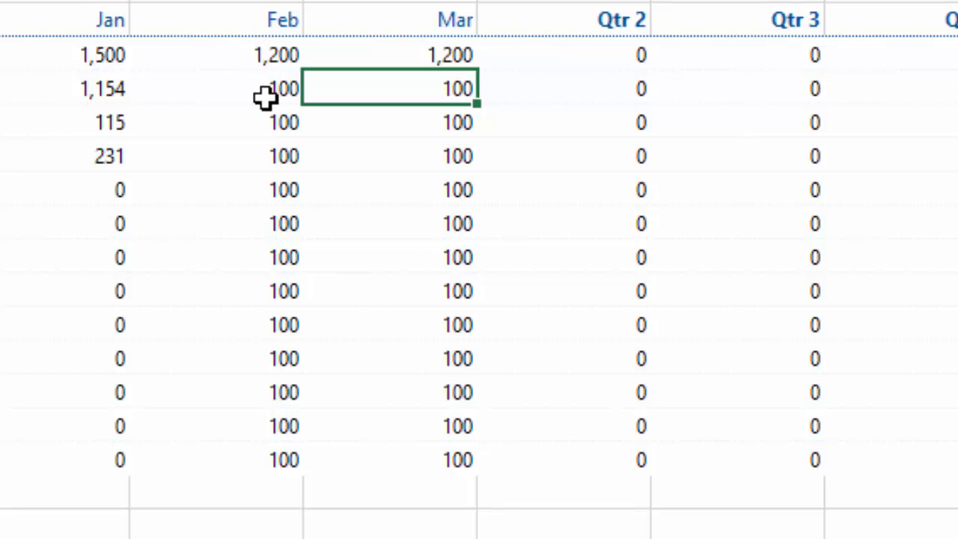
pyautogui.click(443, 54)
pyautogui.hotkey('ctrl', 'r')
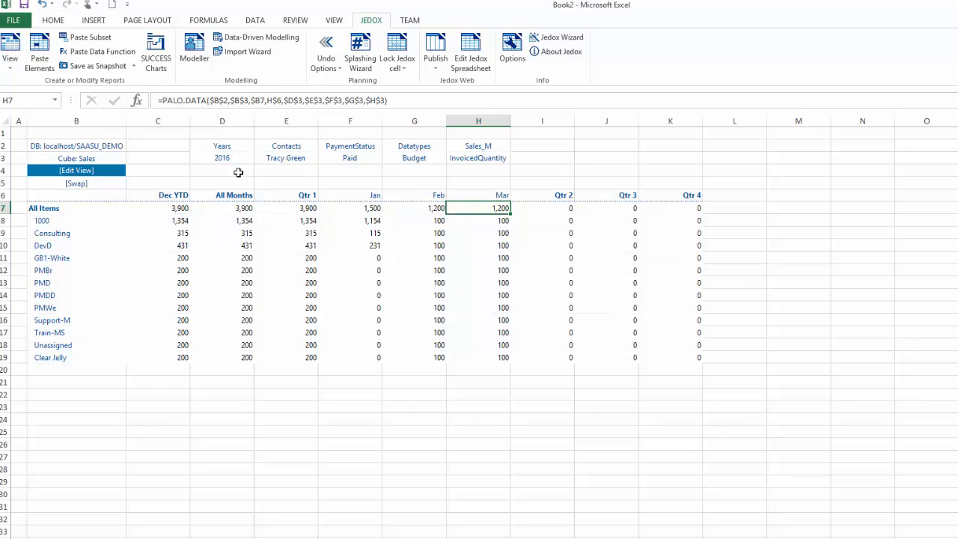
# Drag the H6:I9 block of Mar and Qtr 2 headers with three value rows to J27:K30
pyautogui.click(261, 101)
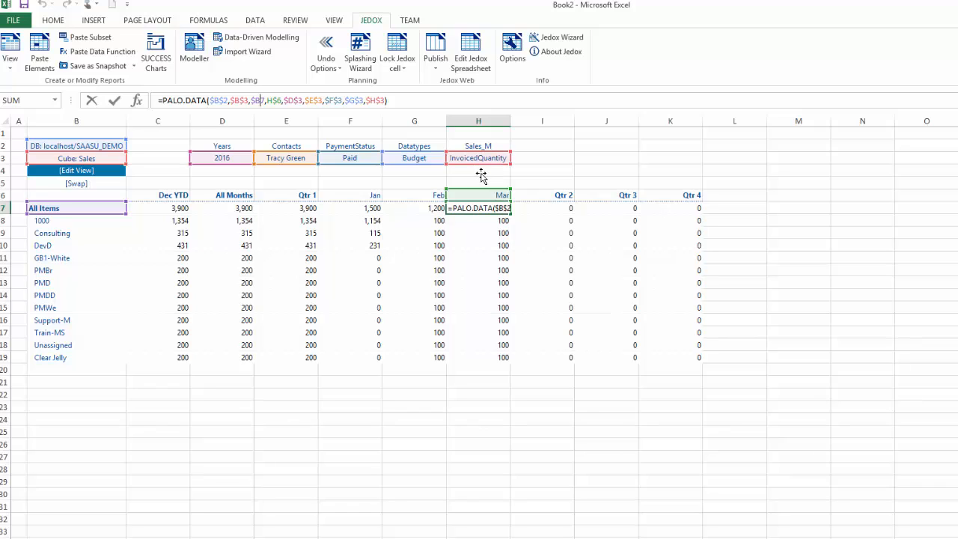
pyautogui.press('Escape')
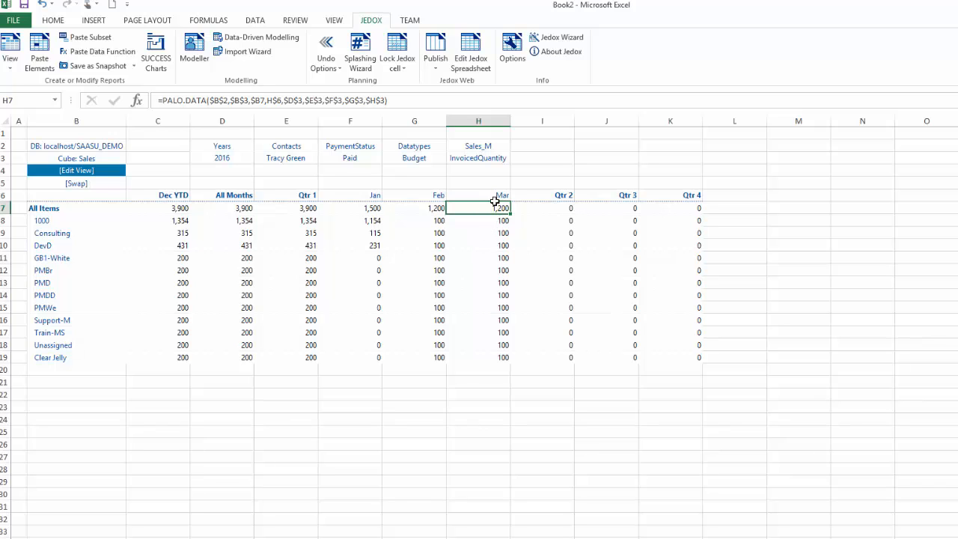
pyautogui.moveTo(492, 197); pyautogui.dragTo(552, 235)
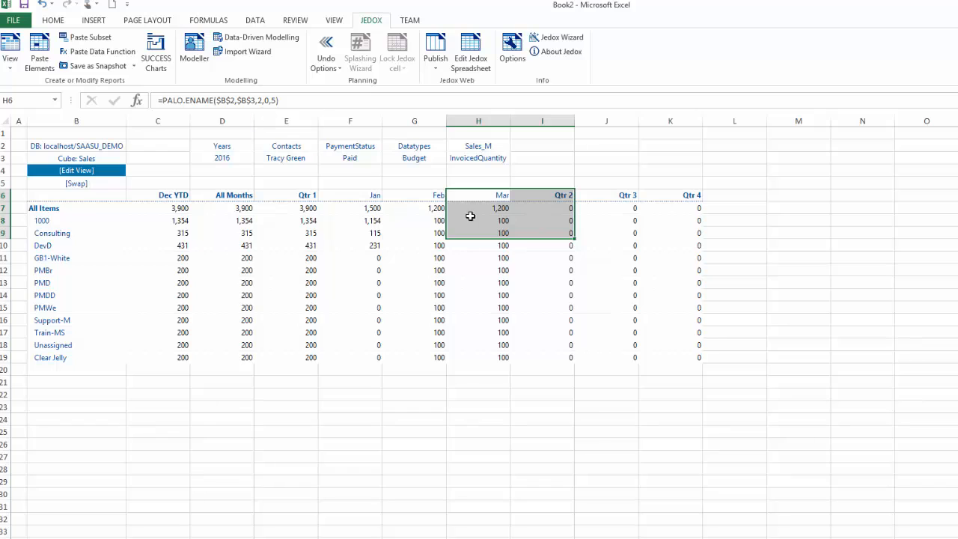
pyautogui.click(485, 210)
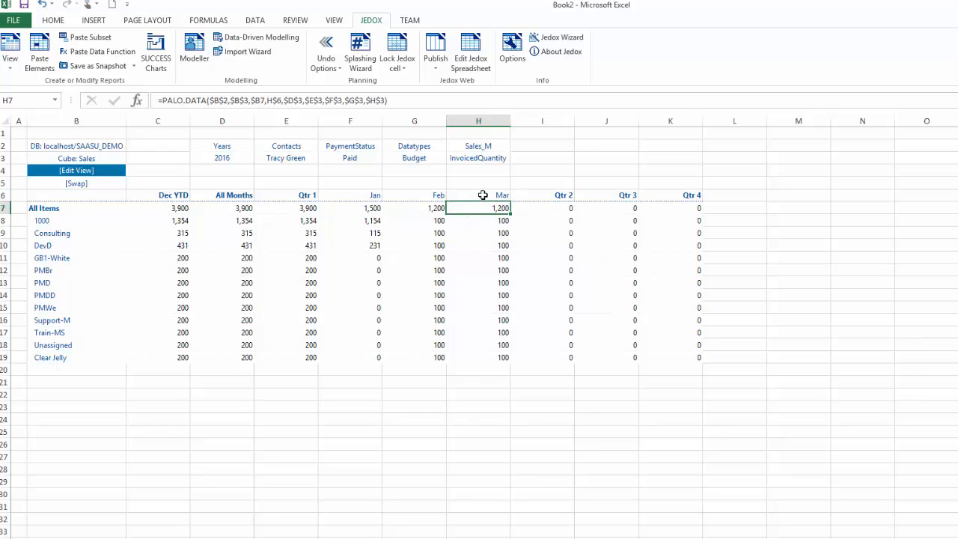
pyautogui.moveTo(483, 194); pyautogui.dragTo(682, 497)
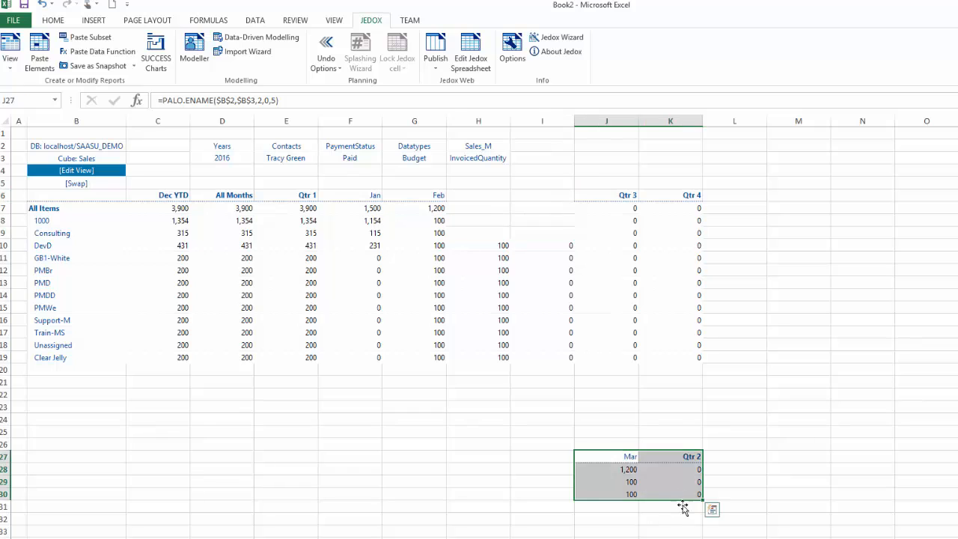
pyautogui.click(512, 484)
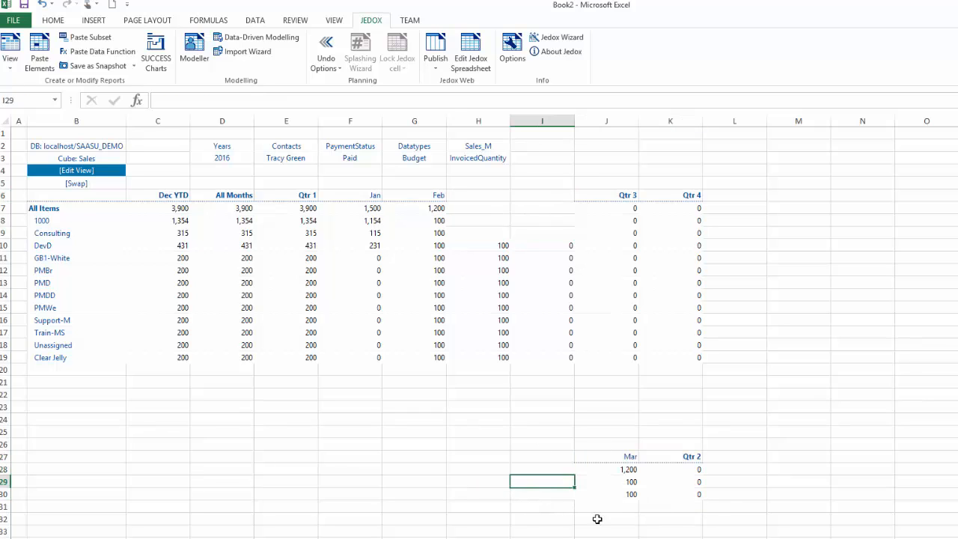
# Replace Consulting's March PALO.DATA formula in J30 with 300, then check the 1,400 All Items total
pyautogui.click(627, 495)
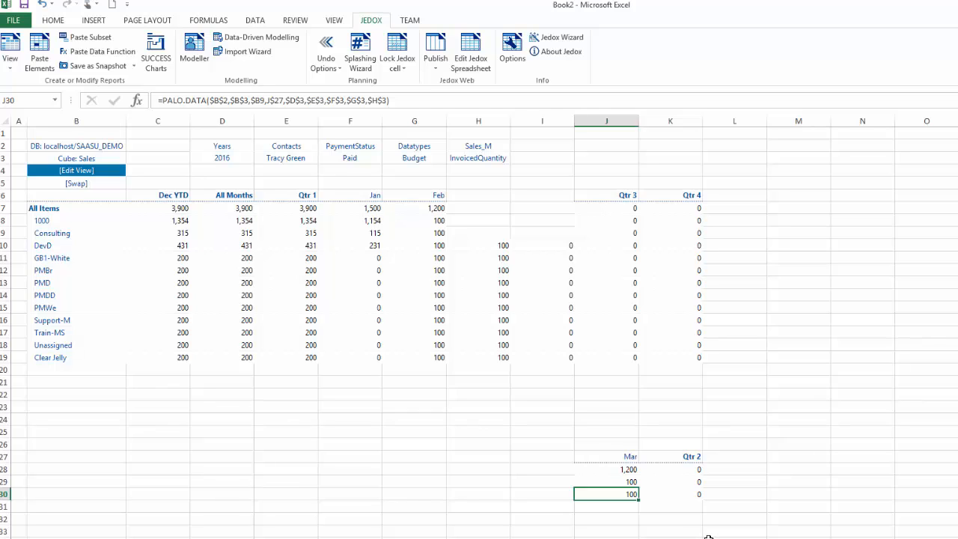
pyautogui.press('F2')
pyautogui.hotkey('shift', 'Home')
pyautogui.write('300')
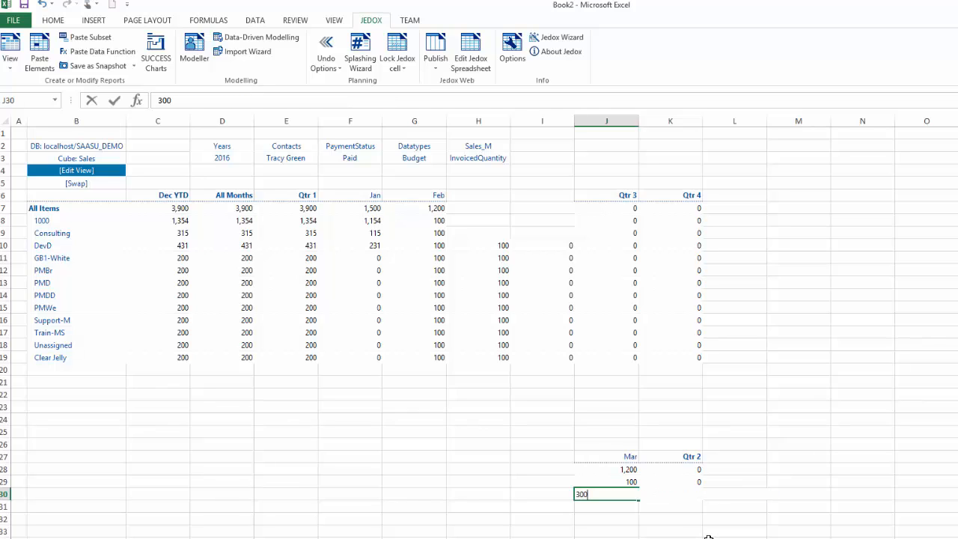
pyautogui.press('Return')
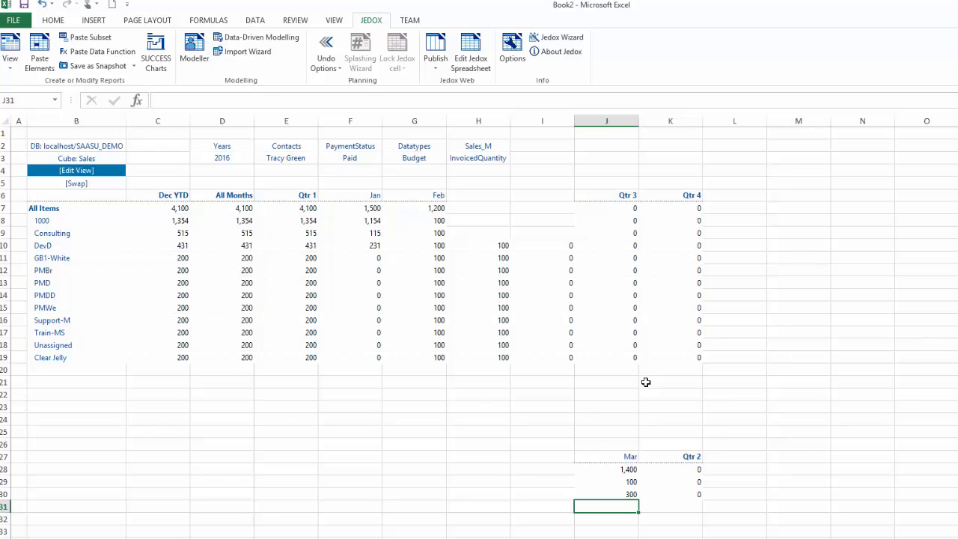
pyautogui.click(635, 469)
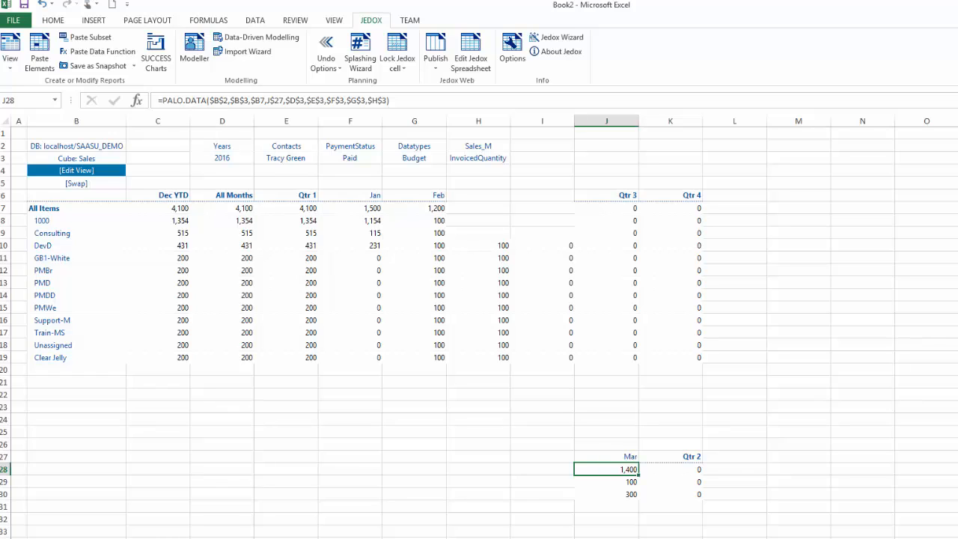
pyautogui.click(606, 457)
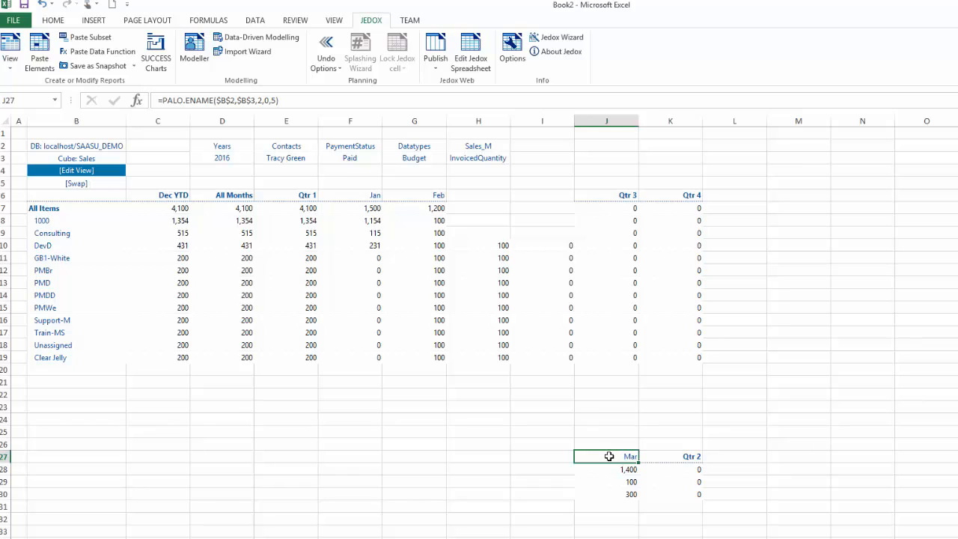
# Move the Mar and Qtr 2 block from J27:K30 back to H6, restoring March's 1,400 total
pyautogui.moveTo(619, 455); pyautogui.dragTo(549, 236)
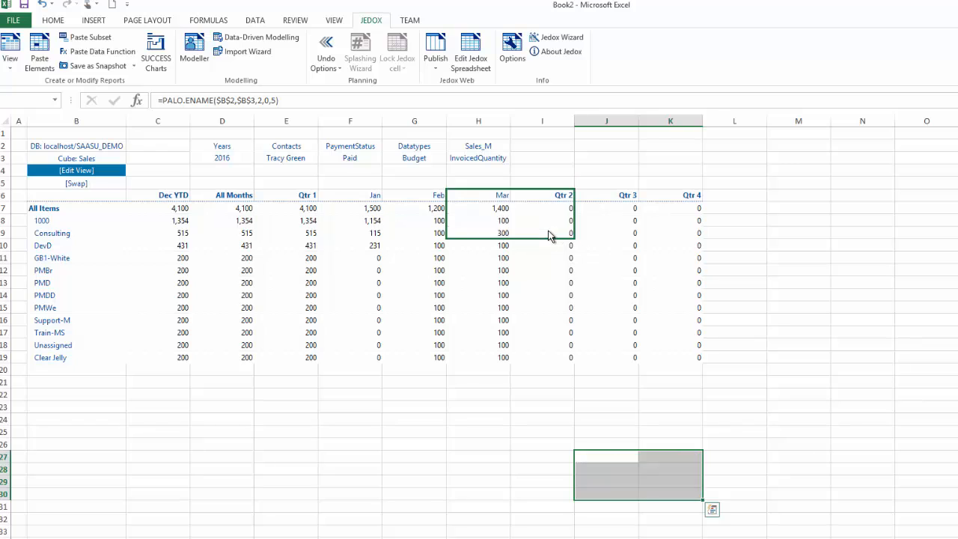
pyautogui.click(497, 293)
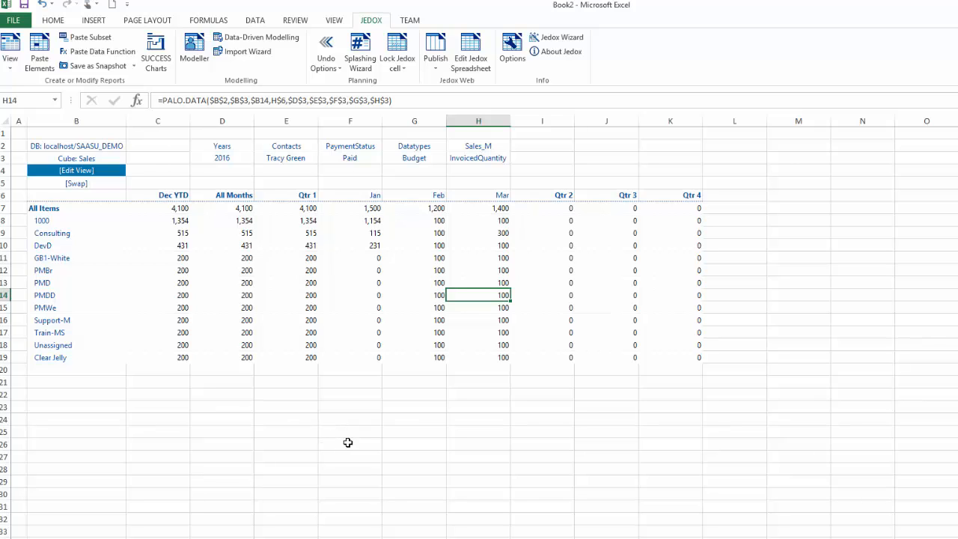
# Change the Contacts filter in E3 to Party Hire so every item and month reads 0
pyautogui.doubleClick(297, 157)
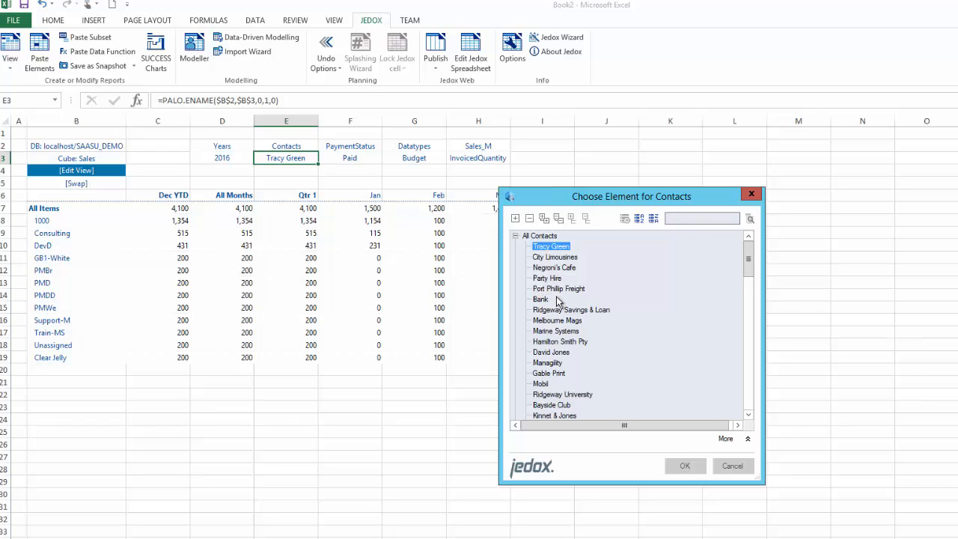
pyautogui.doubleClick(551, 279)
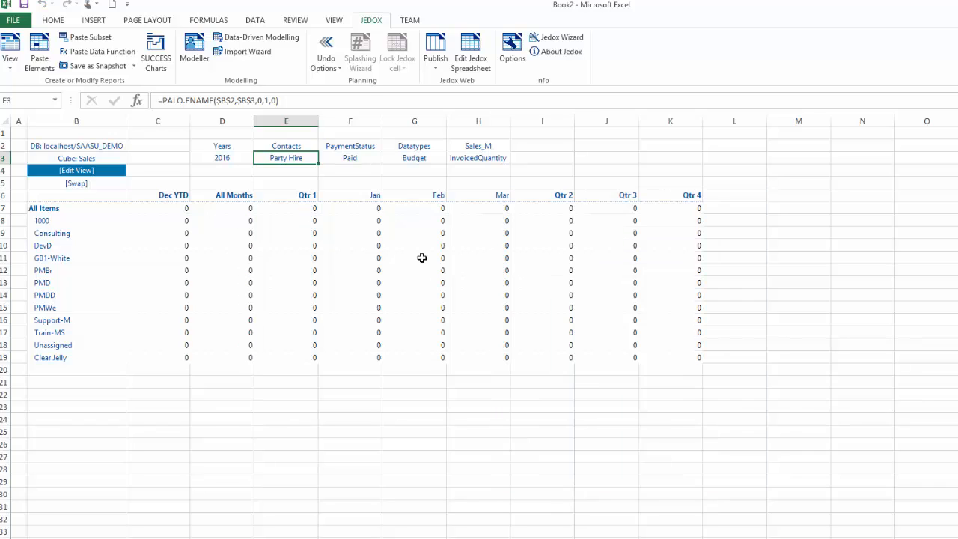
pyautogui.click(247, 207)
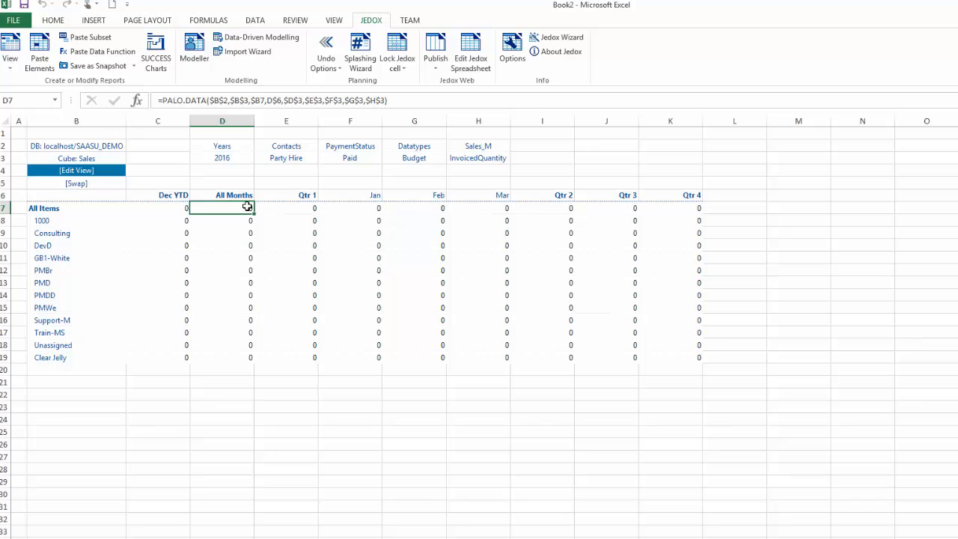
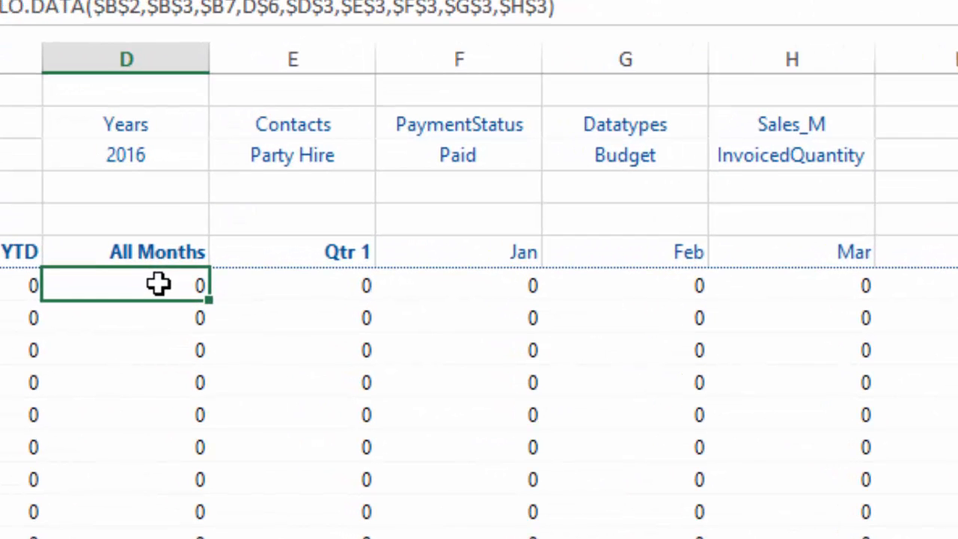
# Enter an unquoted copy command with the other contact's name in the All Months total, triggering a Jedox quoting error
pyautogui.write('copy')
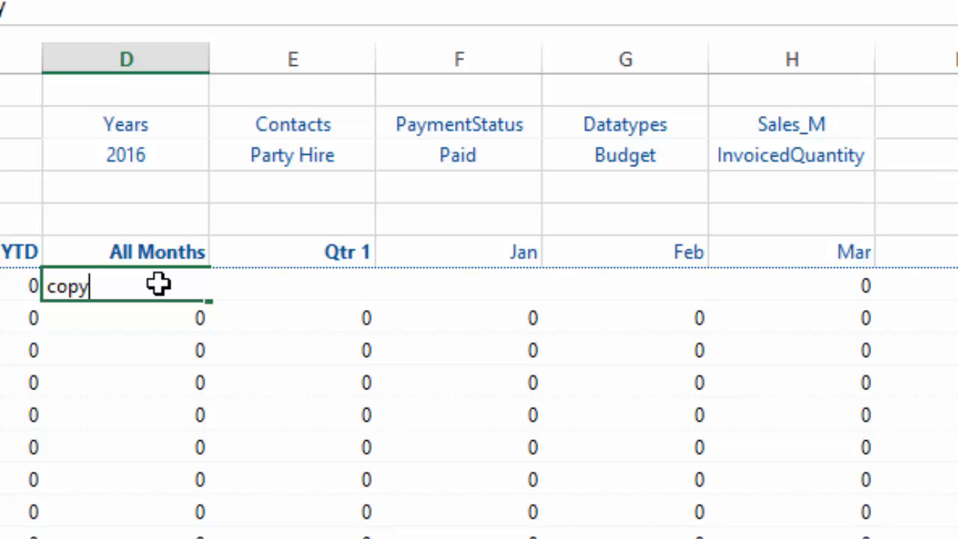
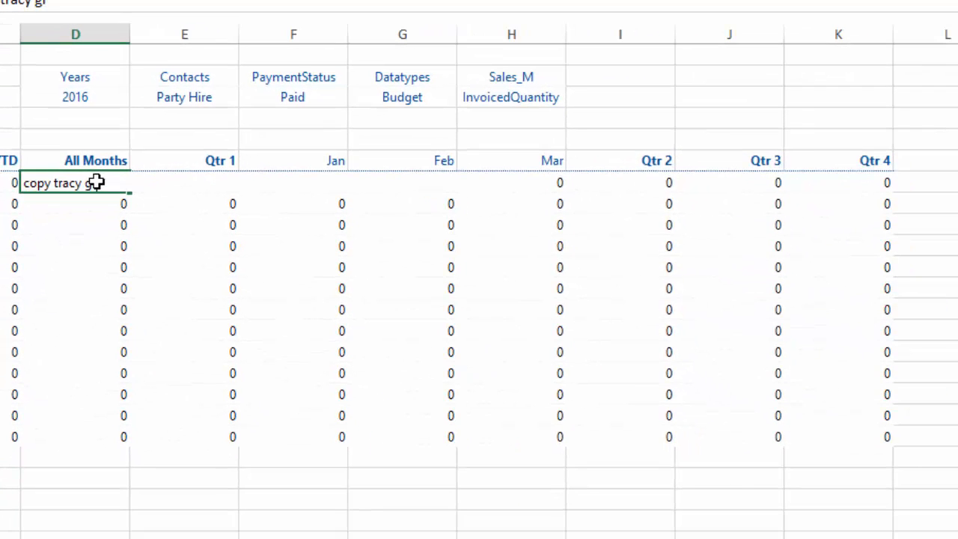
pyautogui.press('Return')
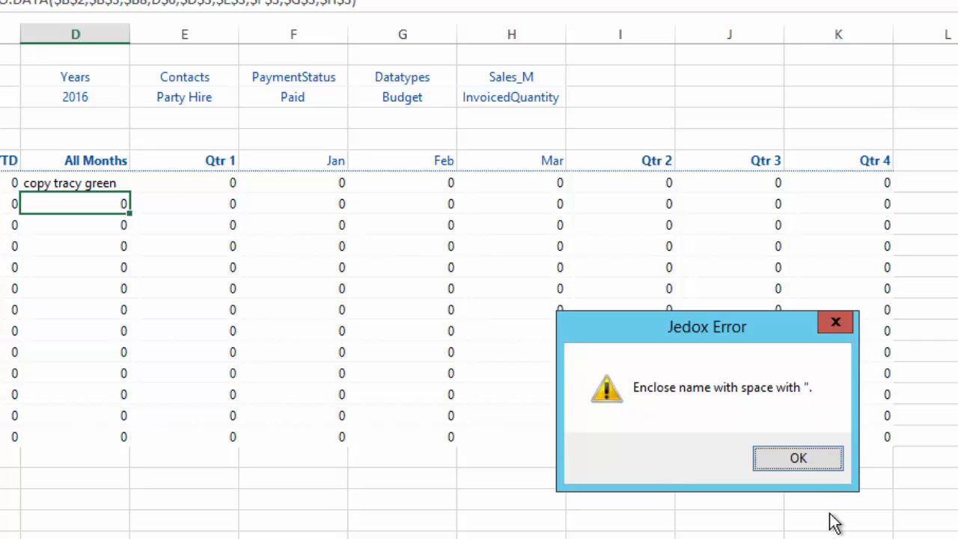
# Dismiss the error and re-enter the copy command with the contact name in quotes, giving a 4,100 total
pyautogui.click(819, 465)
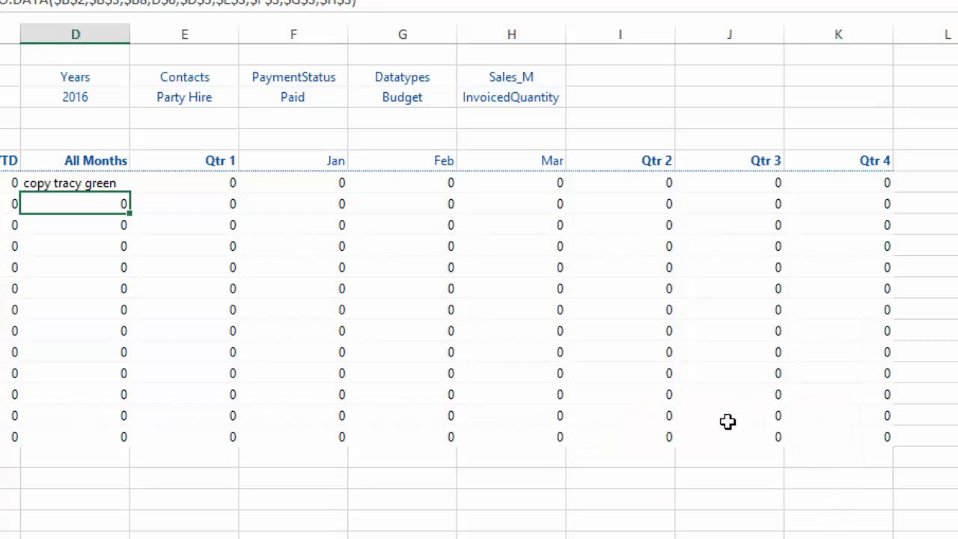
pyautogui.click(120, 182)
pyautogui.doubleClick(118, 182)
pyautogui.press('Escape')
pyautogui.write('copy ')
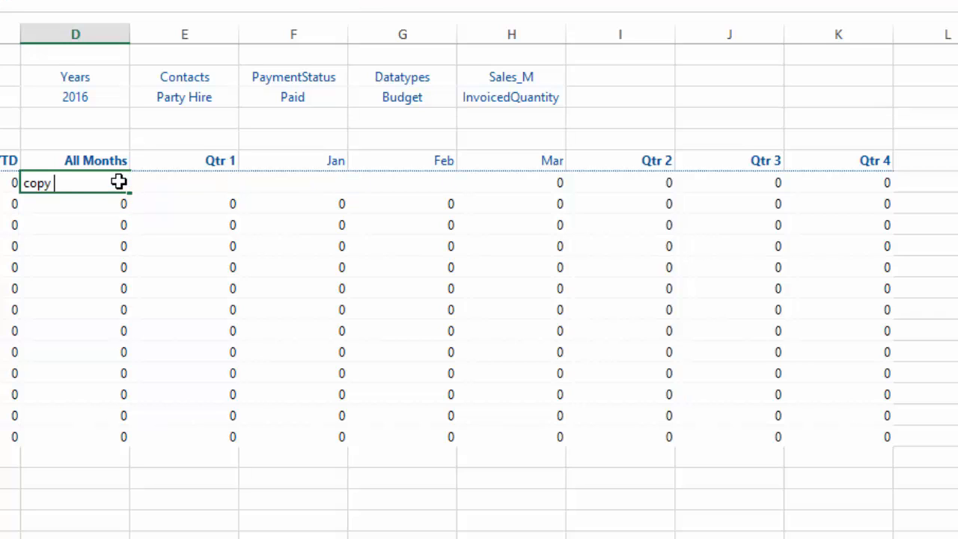
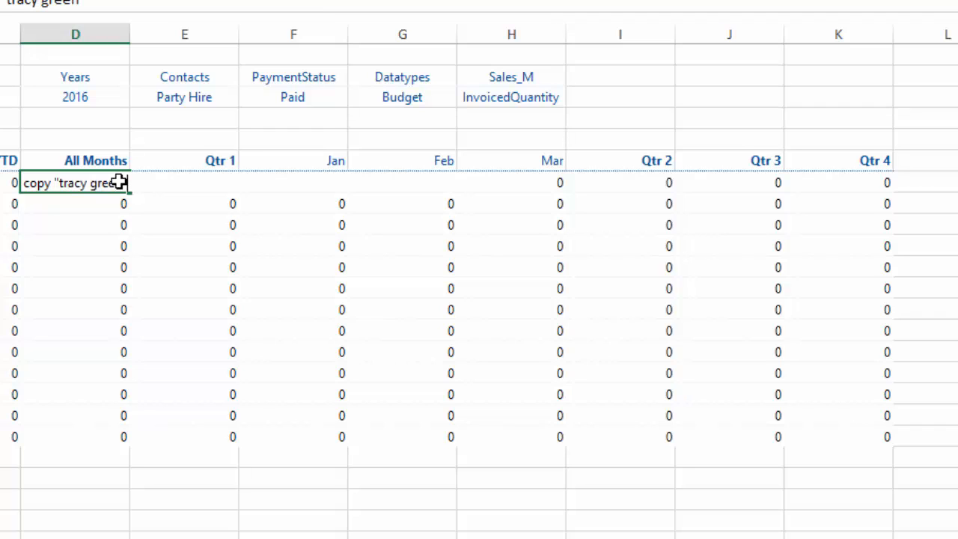
pyautogui.write('"')
pyautogui.press('Return')
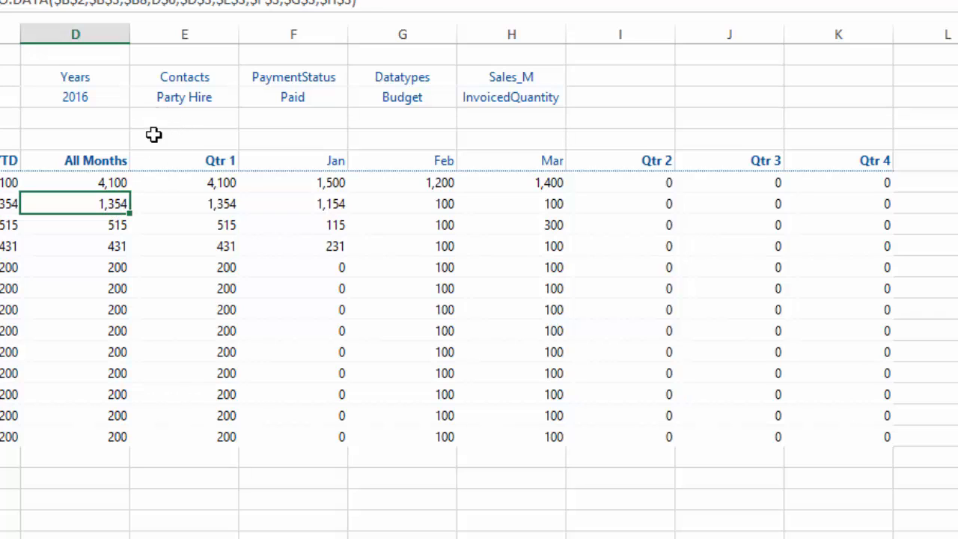
pyautogui.doubleClick(181, 98)
pyautogui.doubleClick(651, 249)
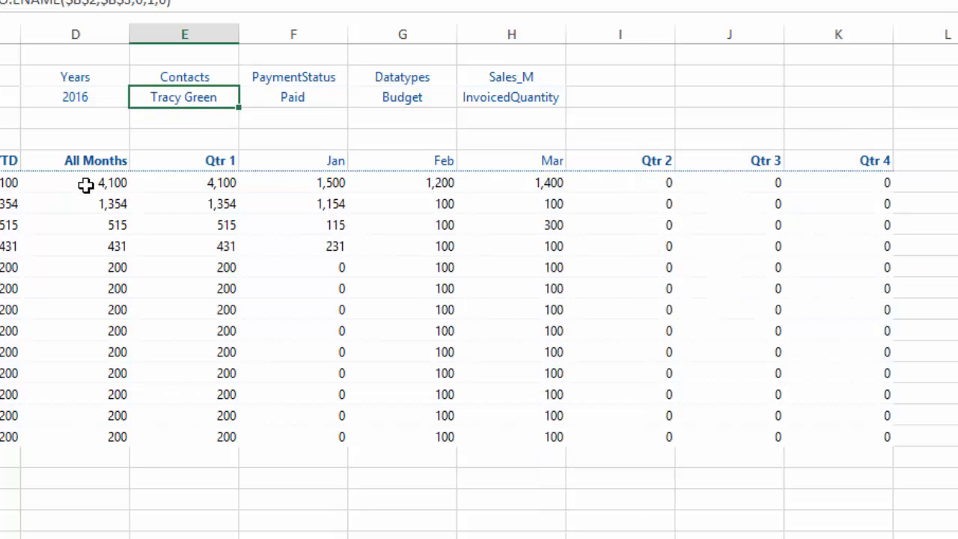
pyautogui.doubleClick(190, 97)
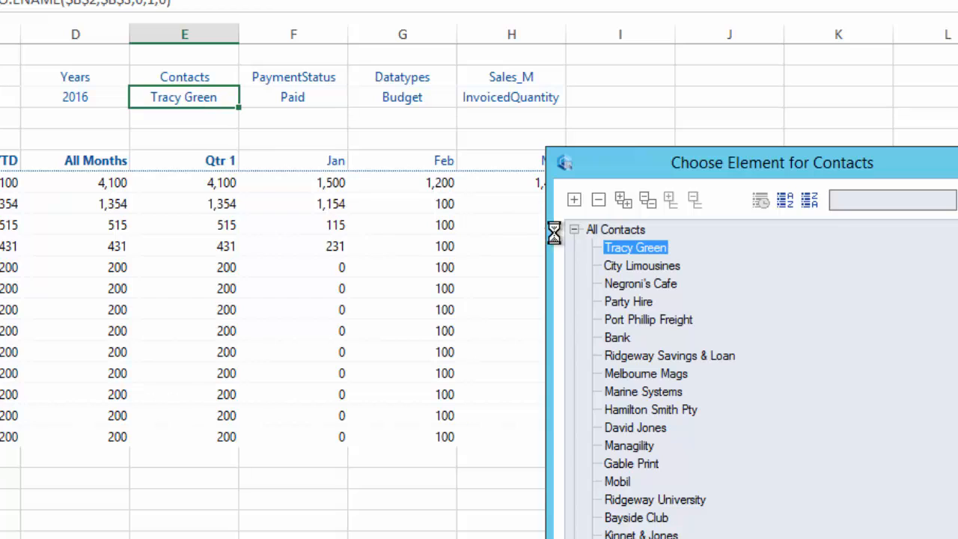
pyautogui.doubleClick(626, 303)
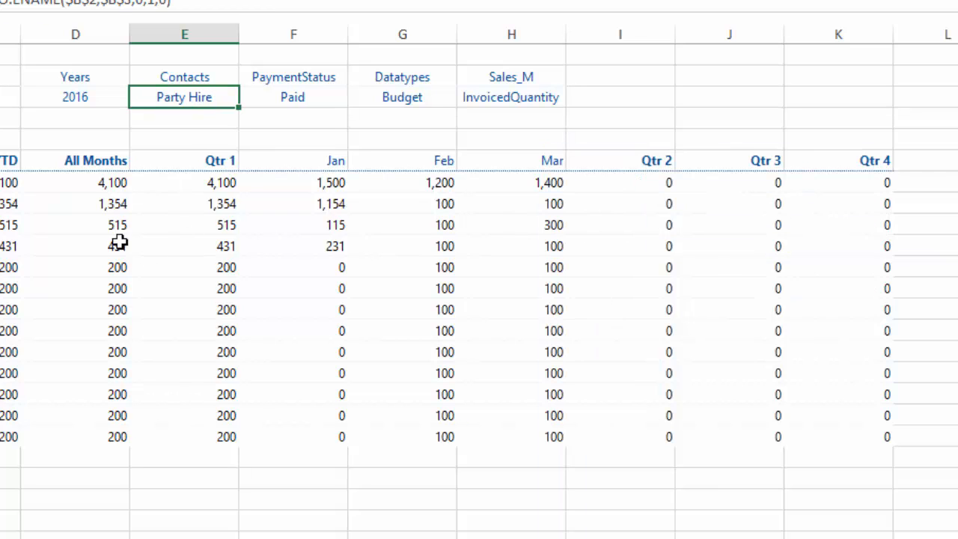
pyautogui.click(110, 183)
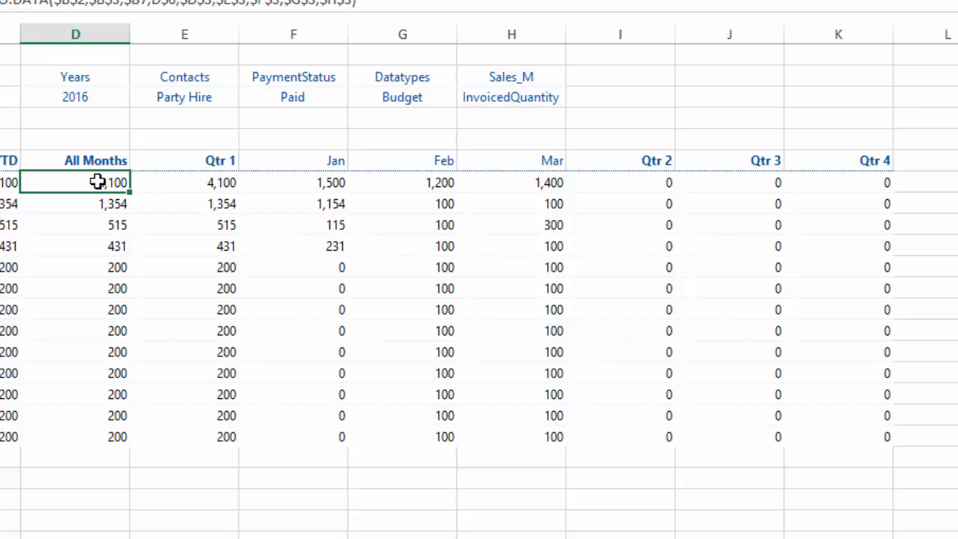
# Raise Party Hire's Budget 10% with a ##+10% splash entry, making All Months 4,510
pyautogui.write('##')
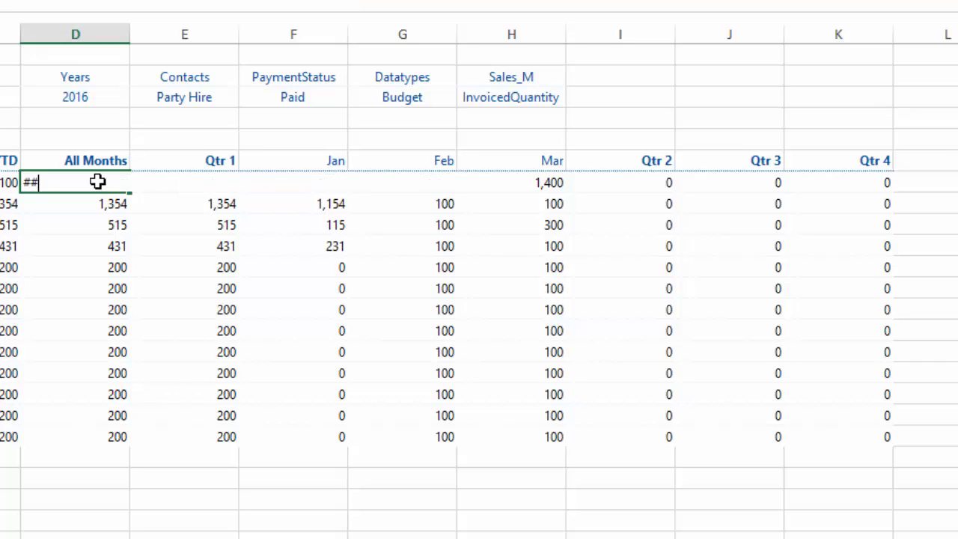
pyautogui.write('+10%')
pyautogui.press('Return')
pyautogui.click(123, 183)
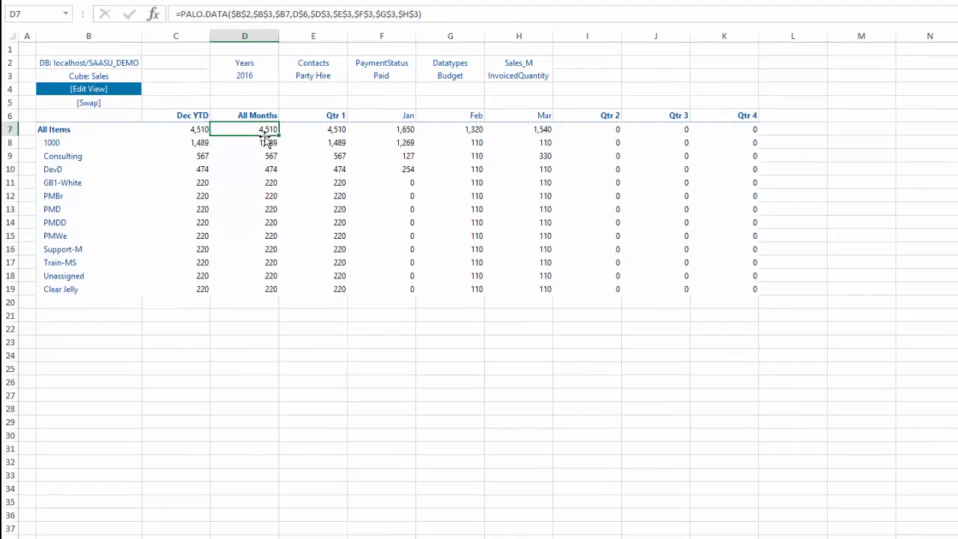
# Edit the view to nest Contacts under Months, choosing the other contact plus Party Hire, and paste it
pyautogui.click(100, 90)
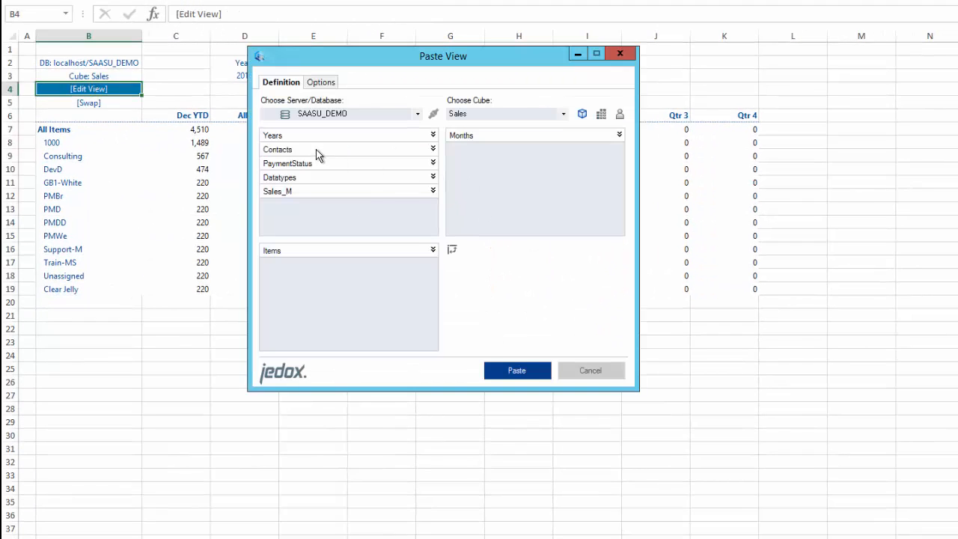
pyautogui.moveTo(532, 159); pyautogui.dragTo(534, 156)
pyautogui.click(618, 149)
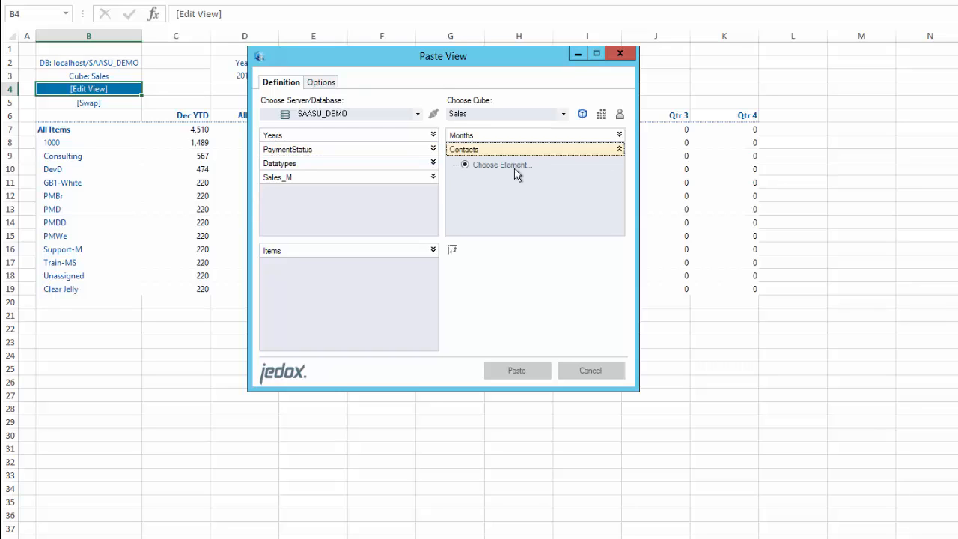
pyautogui.click(502, 165)
pyautogui.doubleClick(501, 166)
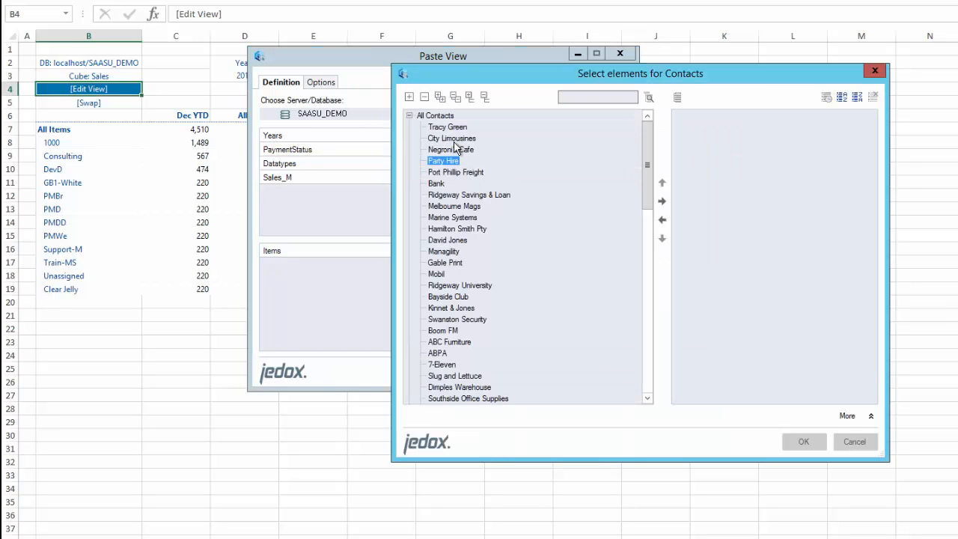
pyautogui.keyDown('ctrl'); pyautogui.click(449, 128); pyautogui.keyUp('ctrl')
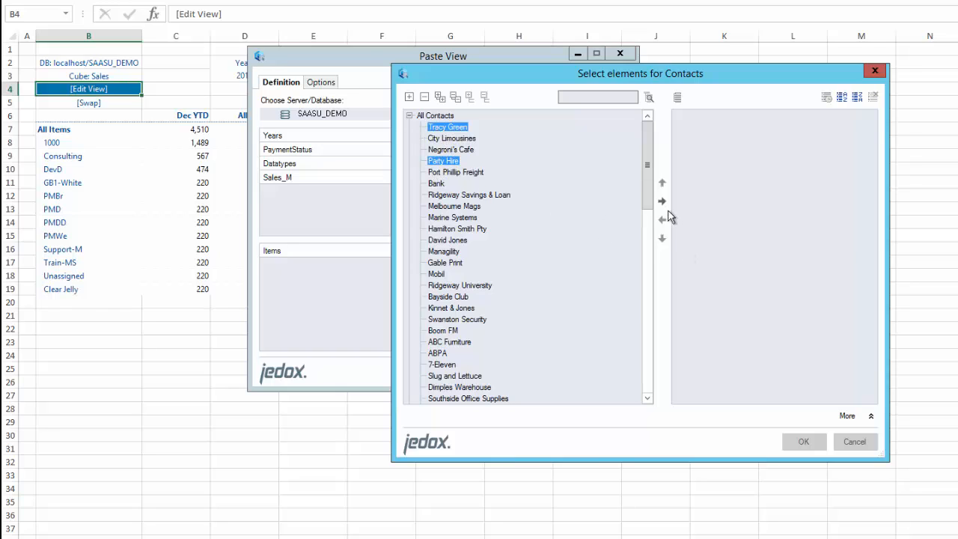
pyautogui.click(661, 201)
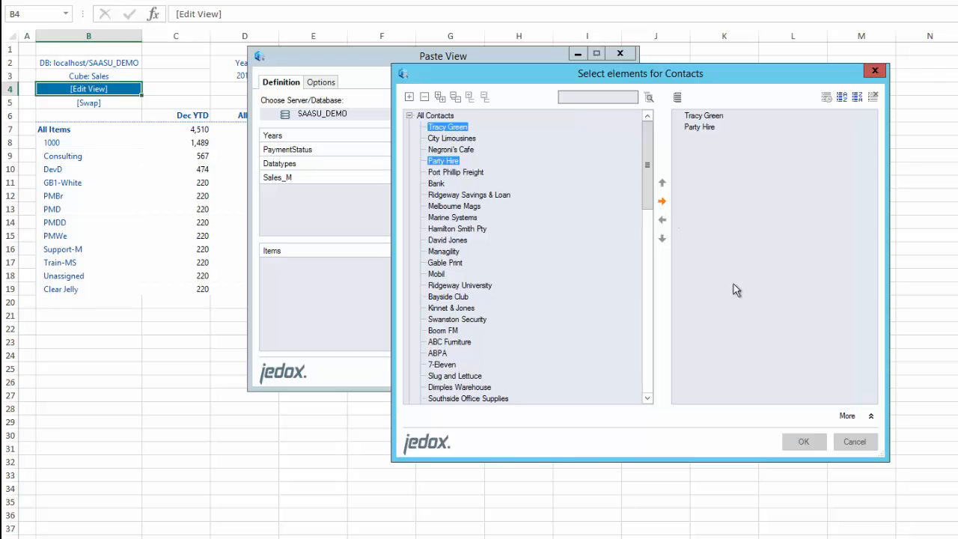
pyautogui.click(805, 442)
pyautogui.click(518, 371)
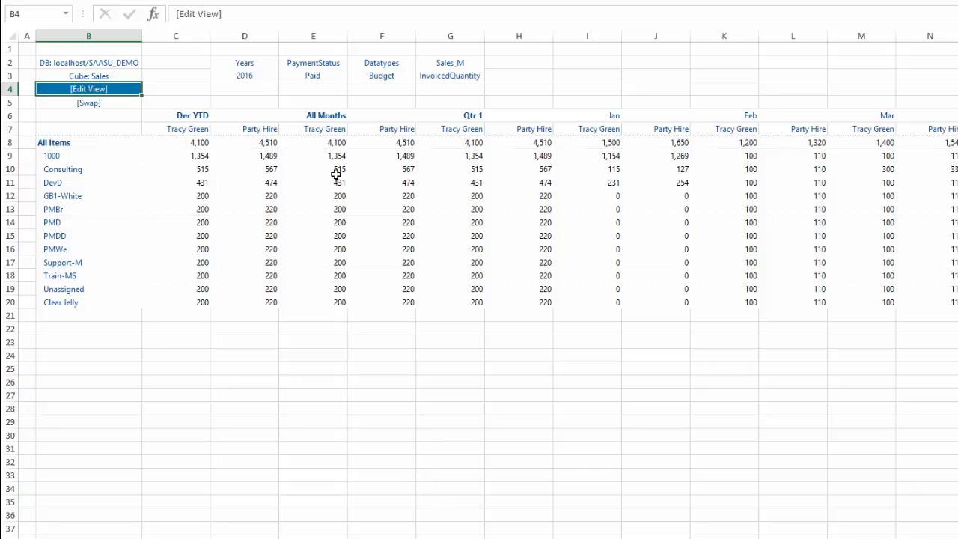
pyautogui.click(333, 143)
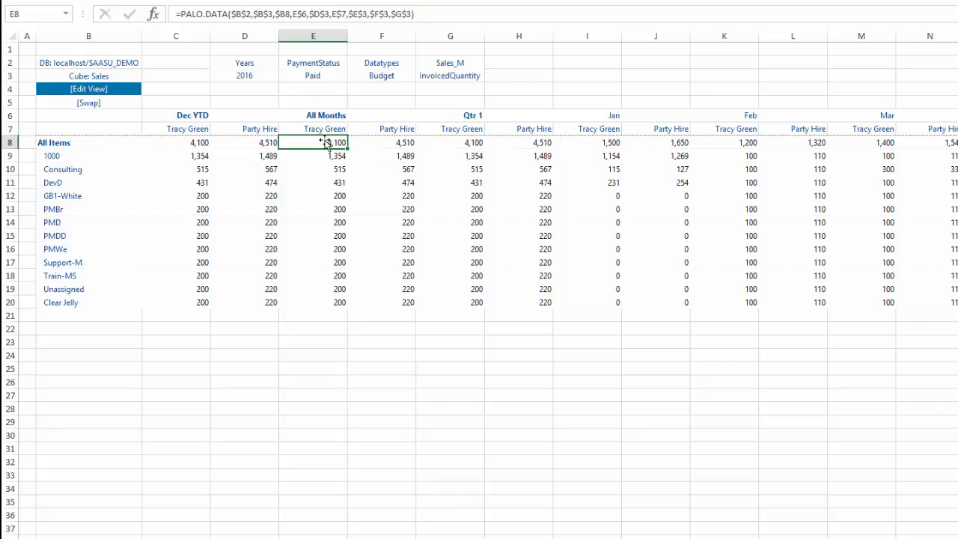
pyautogui.click(404, 142)
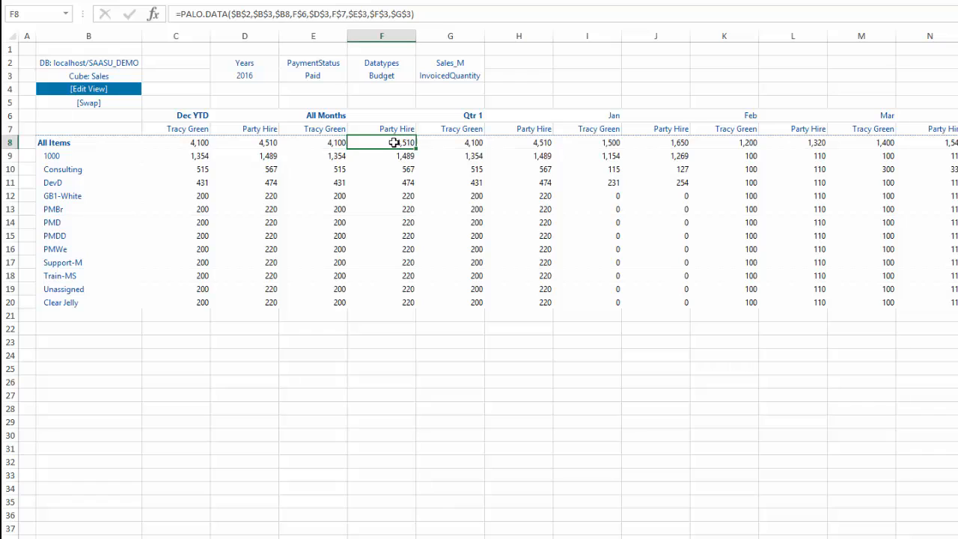
pyautogui.click(332, 142)
pyautogui.click(395, 143)
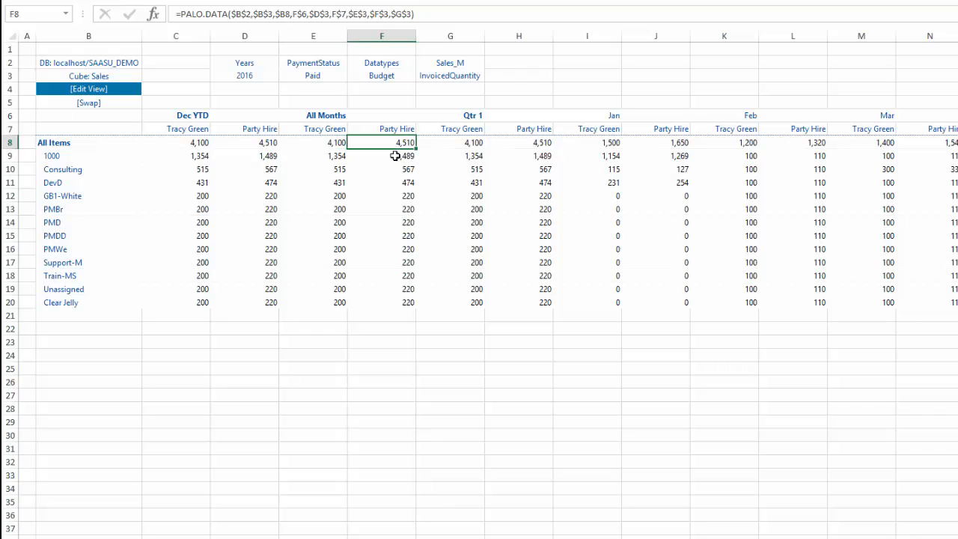
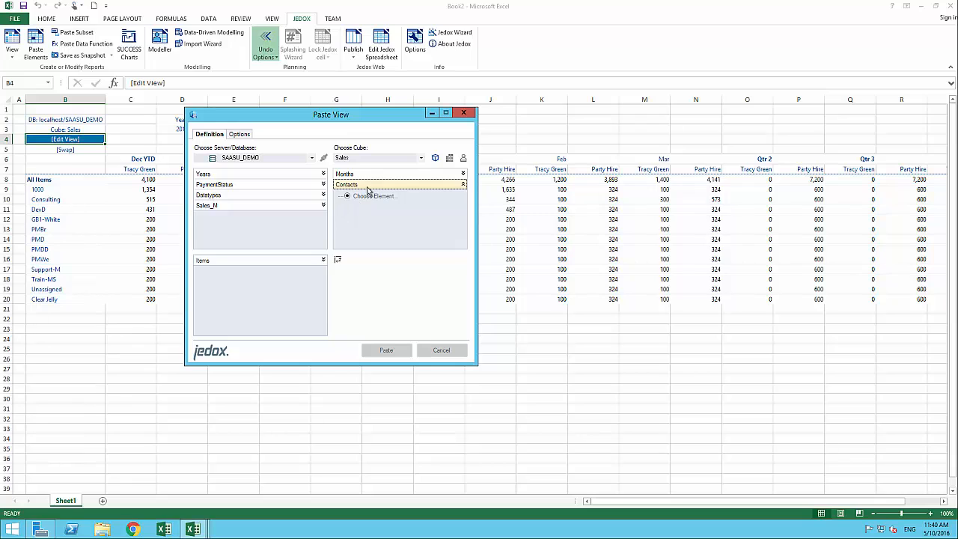
# Move Contacts into the page dimensions and paste the view with Dec YTD, months and quarters across
pyautogui.moveTo(366, 186); pyautogui.dragTo(255, 250)
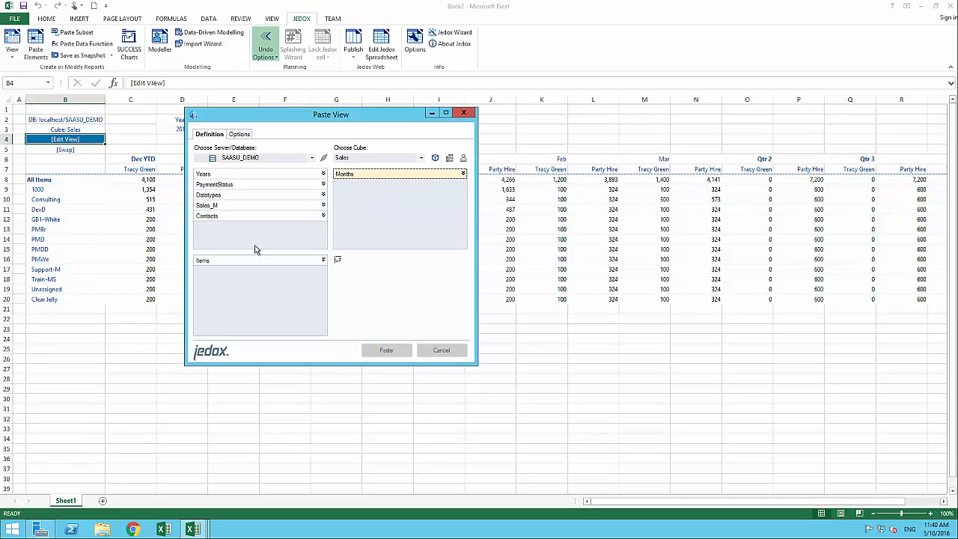
pyautogui.click(386, 351)
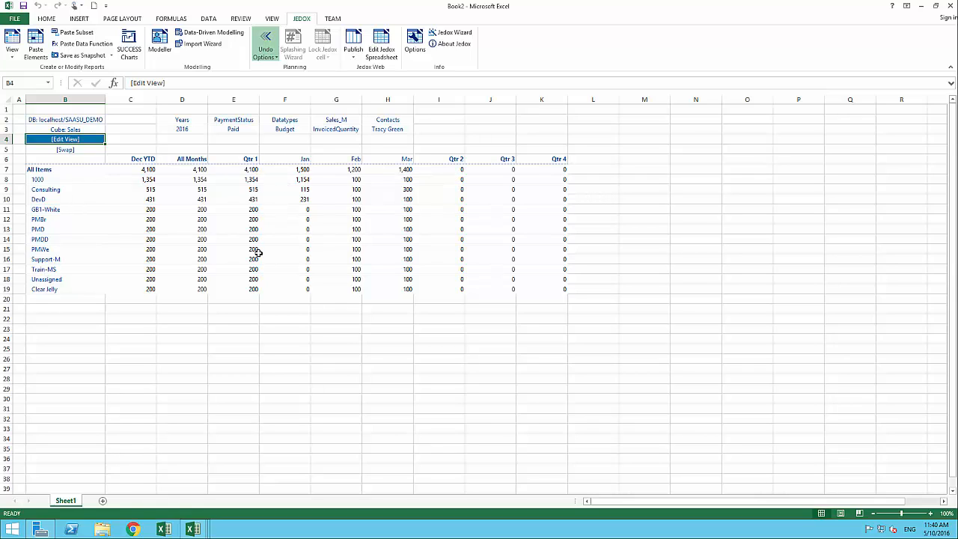
# Splash '5000 like' into the All Items Qtr 2 cell I7, bringing Dec YTD to 9,100
pyautogui.click(456, 170)
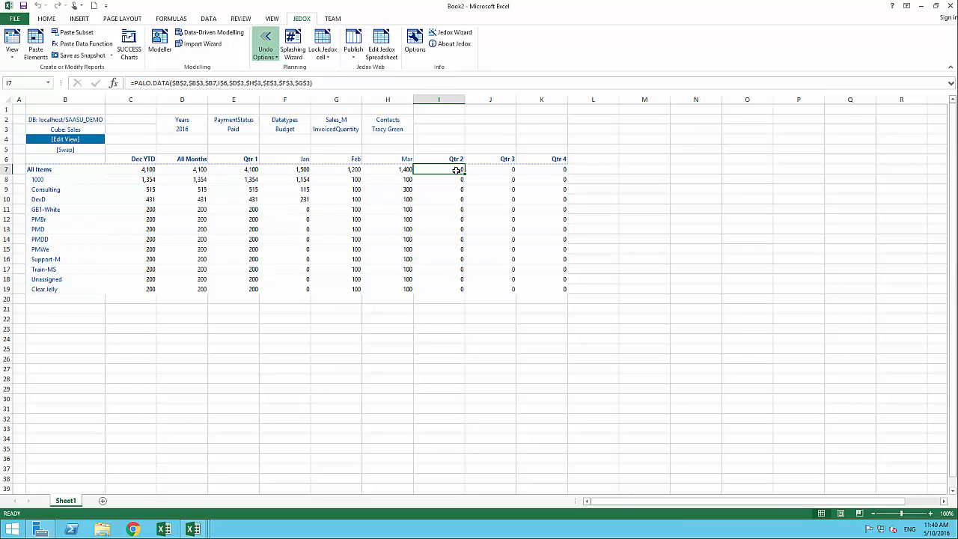
pyautogui.write('5000')
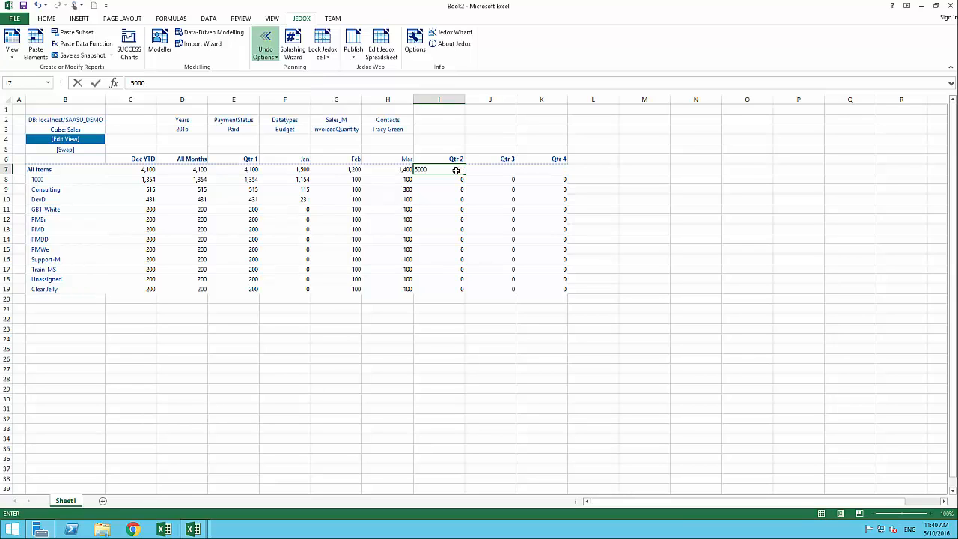
pyautogui.write(' like')
pyautogui.write('"Qtr 1')
pyautogui.press('Return')
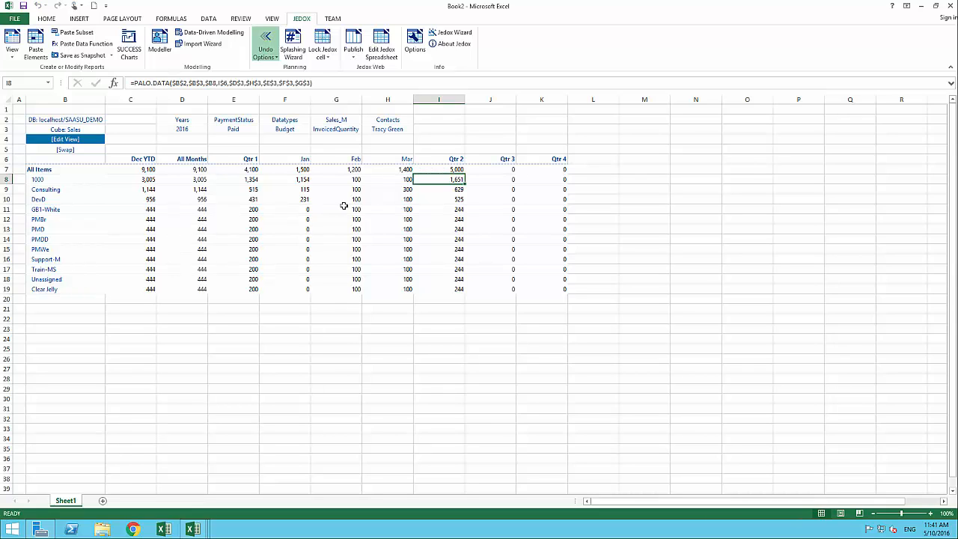
pyautogui.click(450, 193)
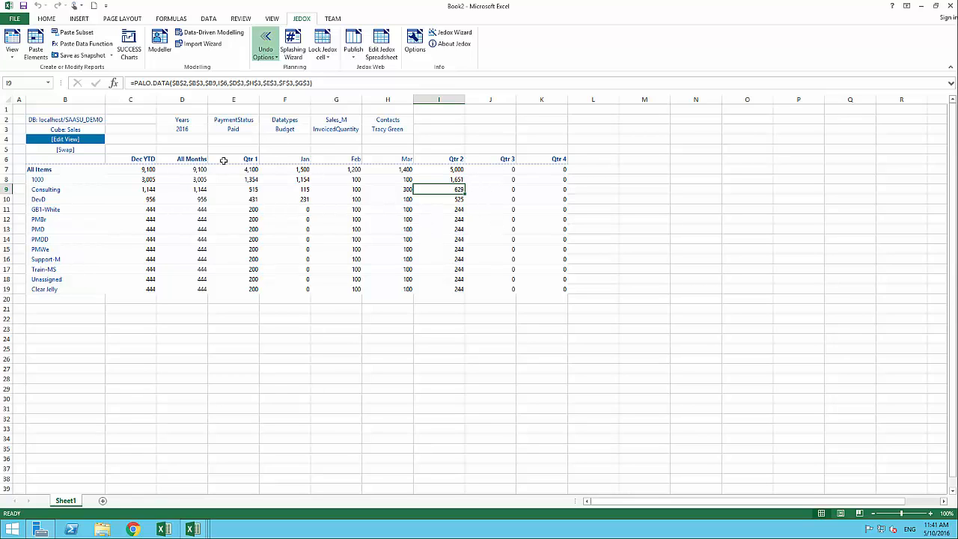
pyautogui.click(503, 170)
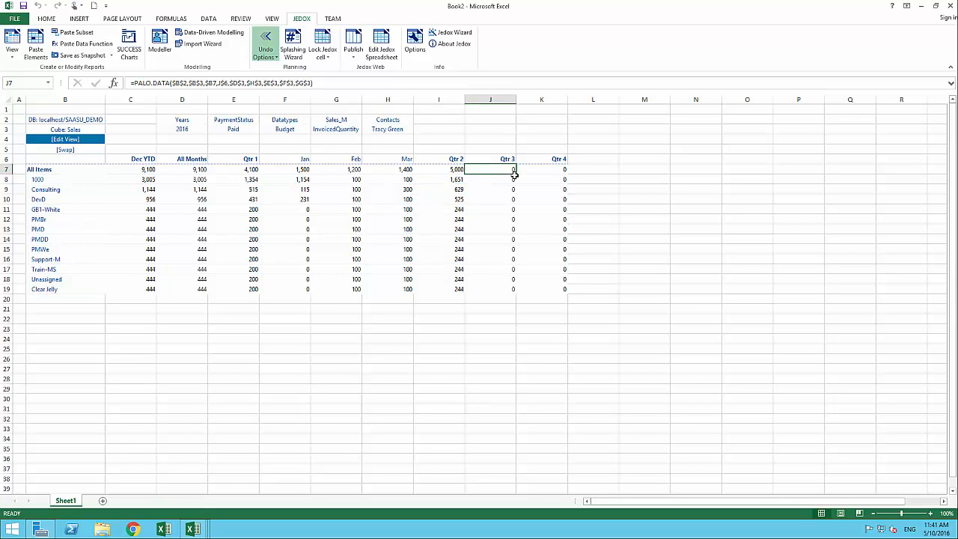
pyautogui.write('1000')
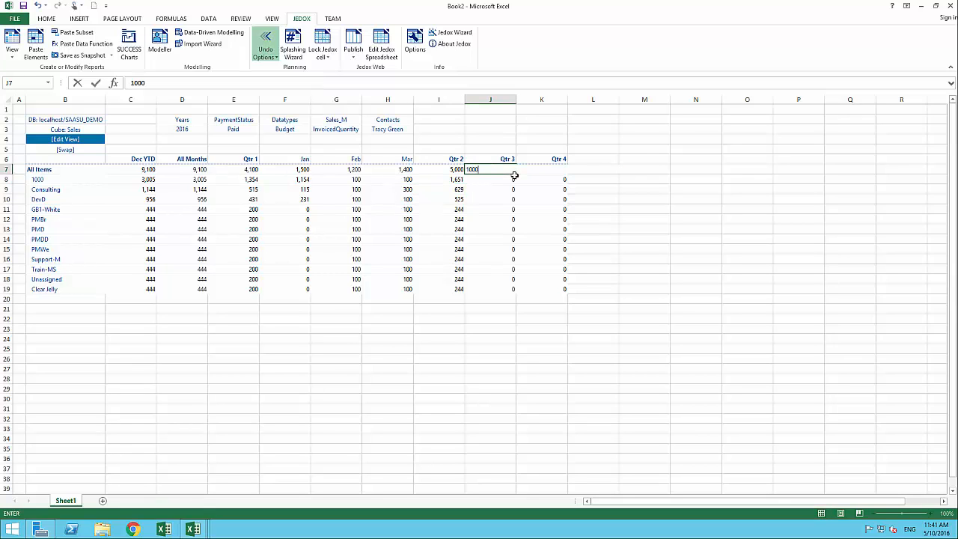
pyautogui.write(' like 2015;actual')
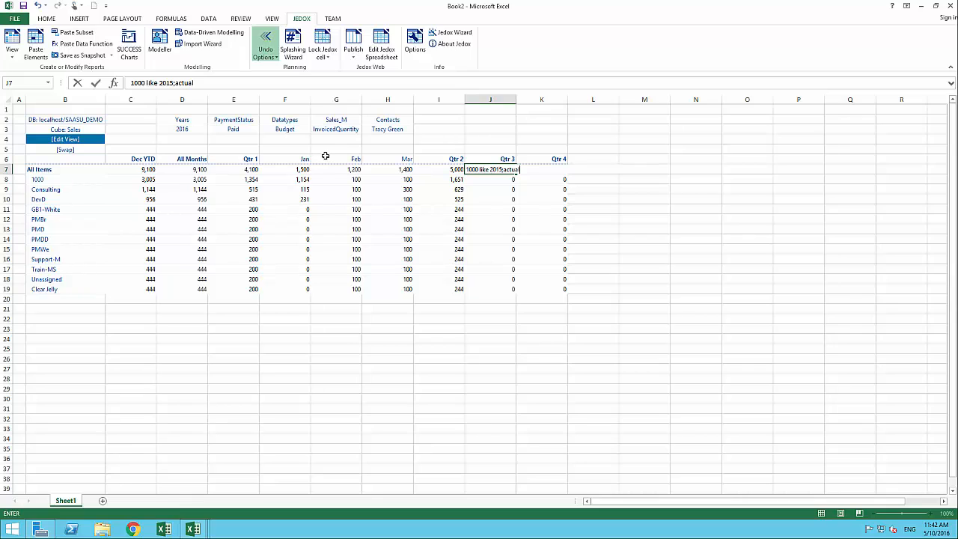
pyautogui.press('Return')
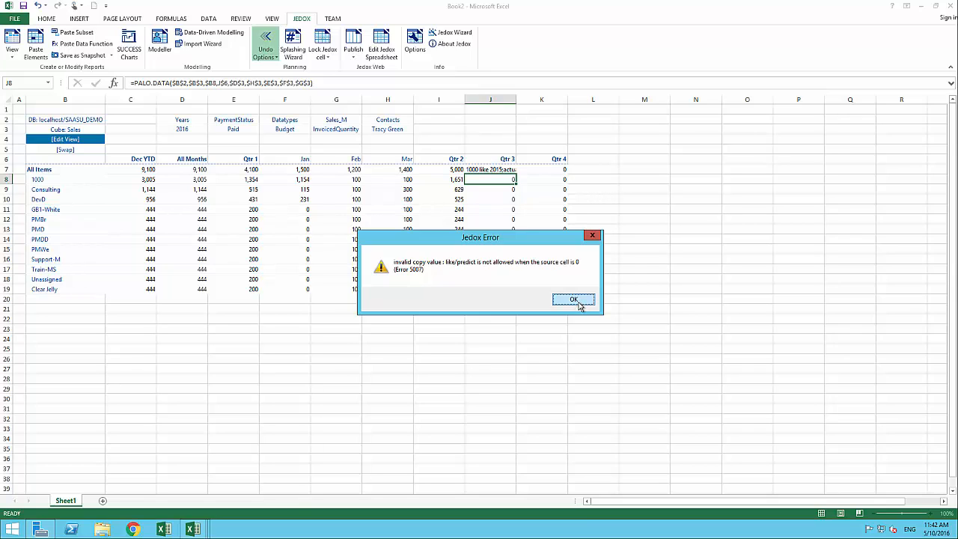
pyautogui.press('Return')
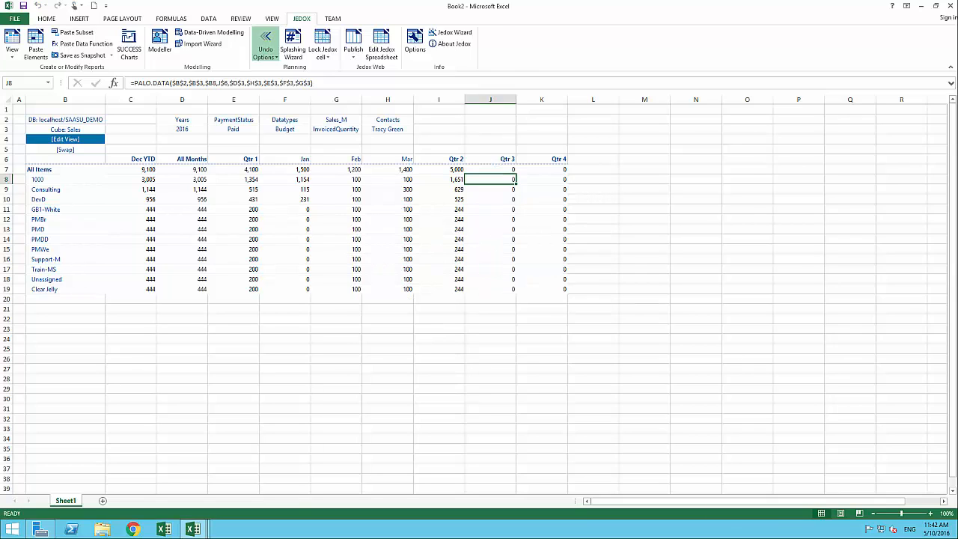
# Enter '6000 like actual;2016' in J7 so Qtr 3 splits 1,654 and 4,346
pyautogui.click(510, 170)
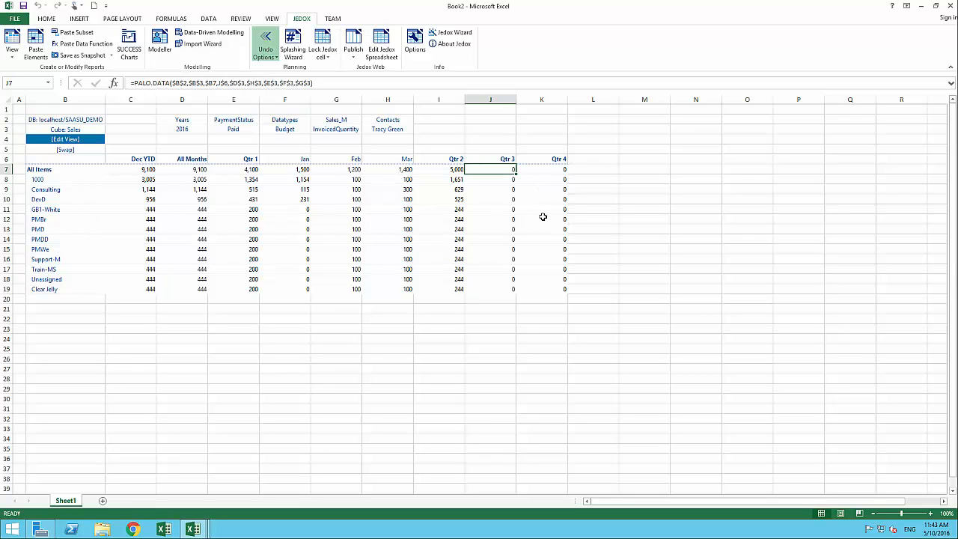
pyautogui.write('6')
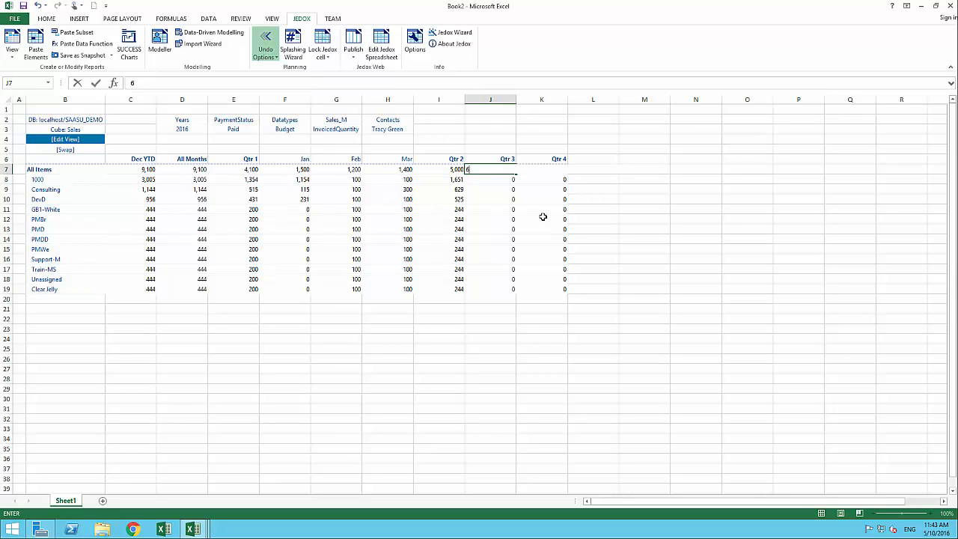
pyautogui.write('000 like')
pyautogui.write(' actual')
pyautogui.write(';2016')
pyautogui.press('Return')
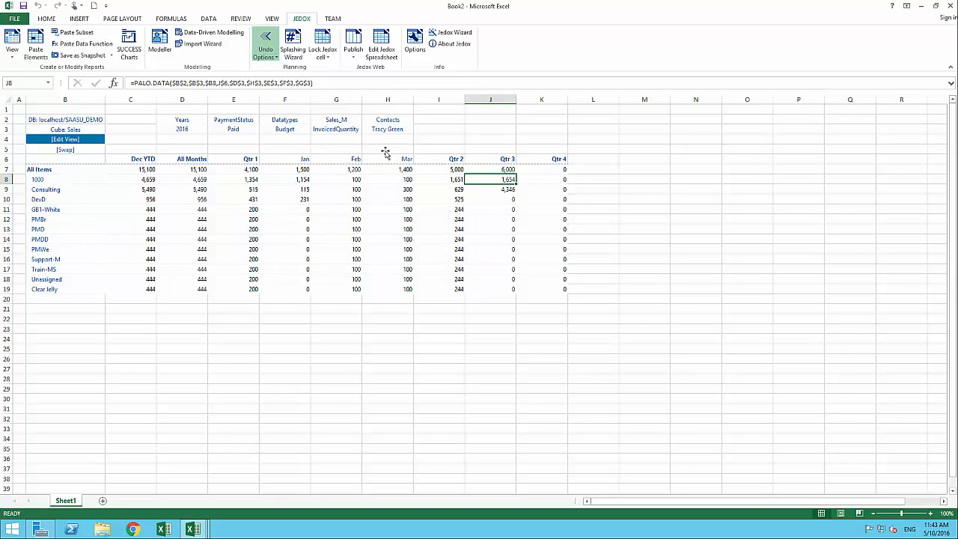
pyautogui.doubleClick(193, 128)
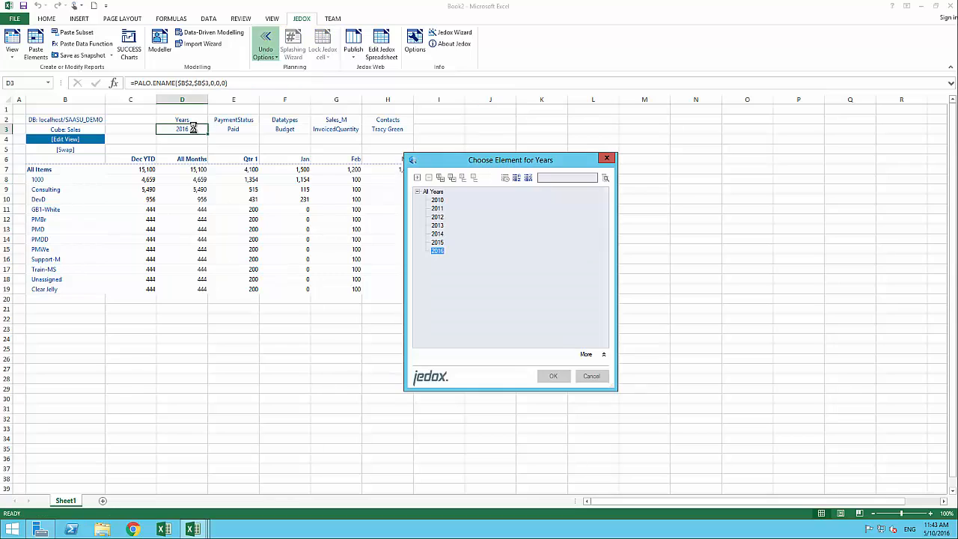
pyautogui.doubleClick(437, 242)
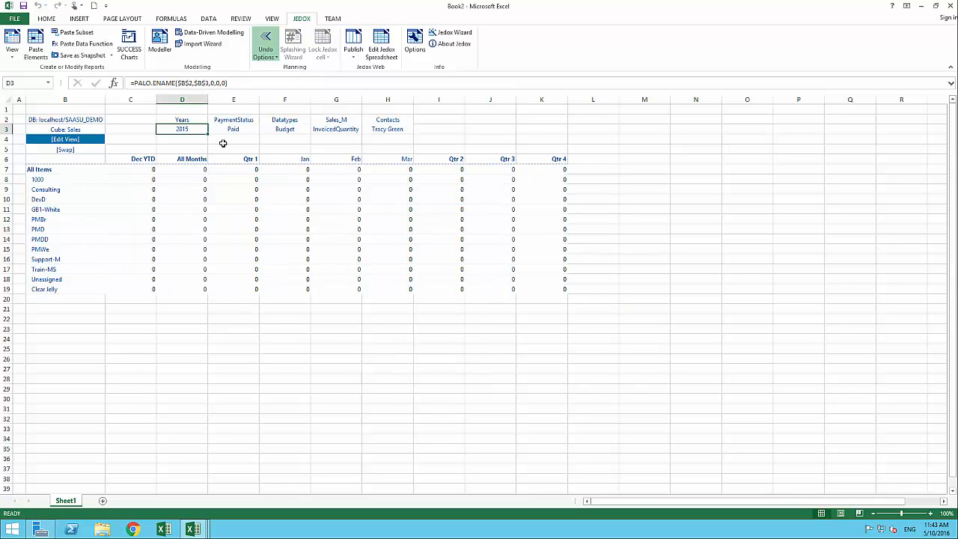
pyautogui.doubleClick(287, 129)
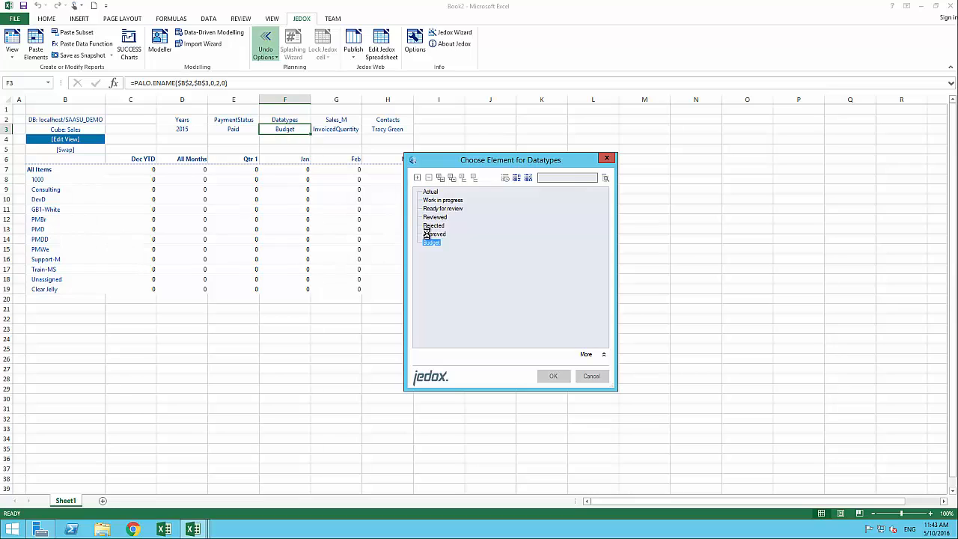
pyautogui.click(433, 192)
pyautogui.doubleClick(434, 192)
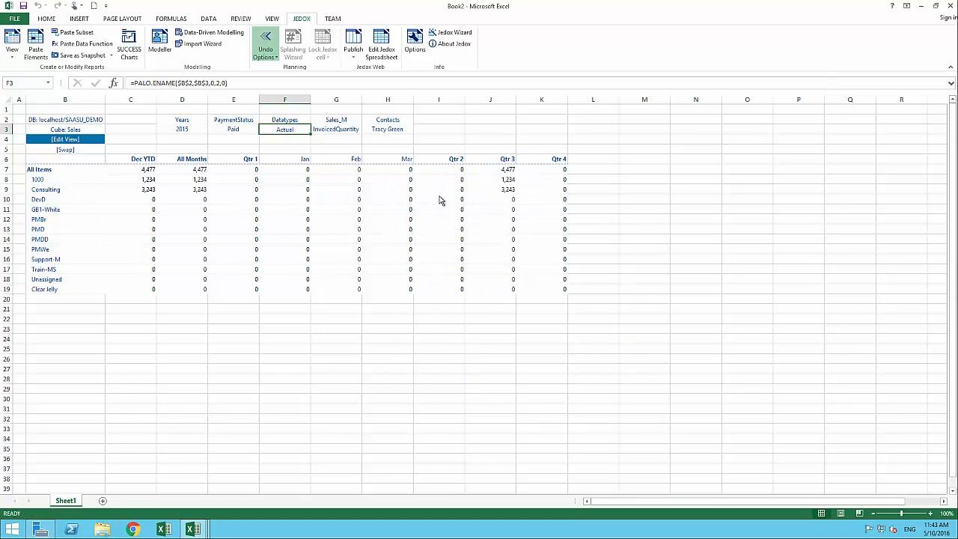
pyautogui.click(509, 187)
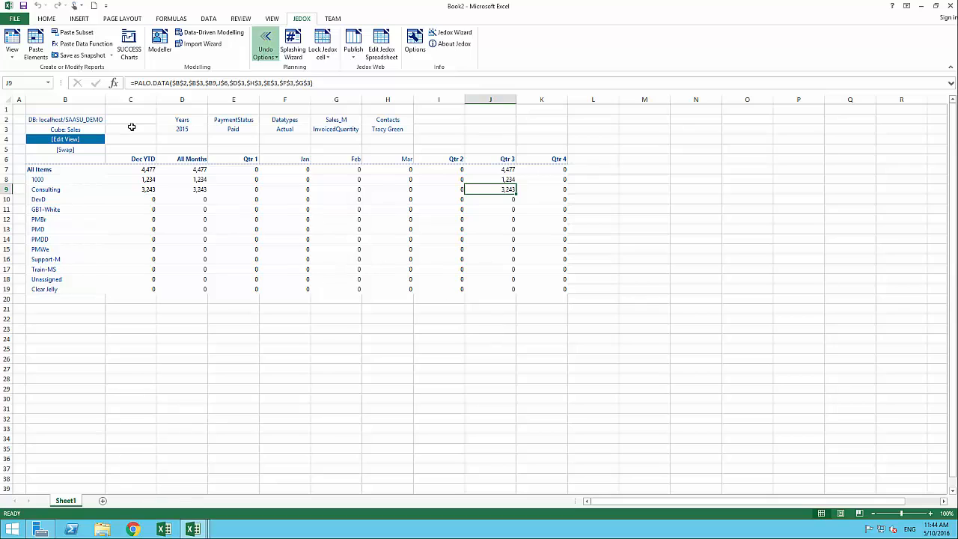
pyautogui.doubleClick(180, 129)
pyautogui.click(436, 252)
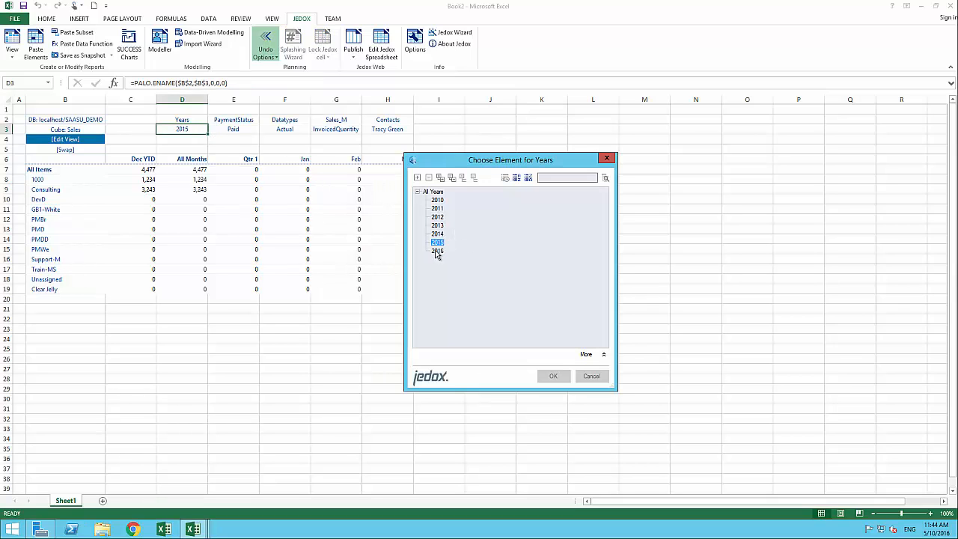
pyautogui.doubleClick(437, 252)
pyautogui.doubleClick(287, 130)
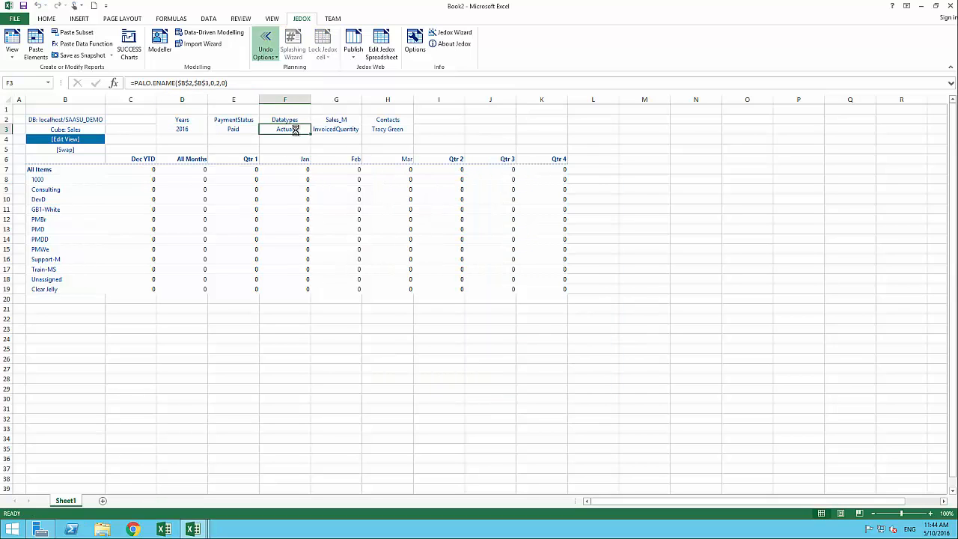
pyautogui.doubleClick(432, 244)
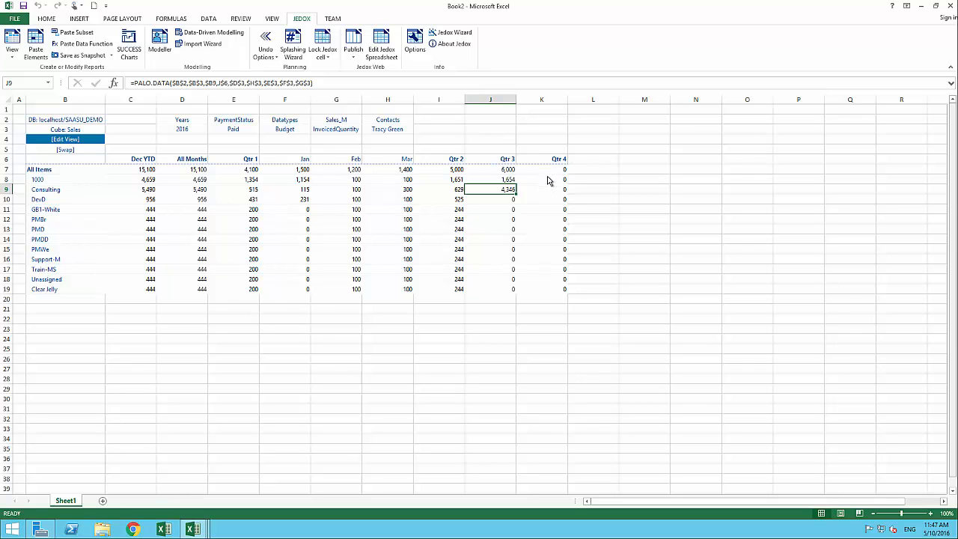
# Use generic splashing in the Splashing Wizard to set All Items Qtr 4 (K7) to 7,000, 583 per item
pyautogui.click(544, 170)
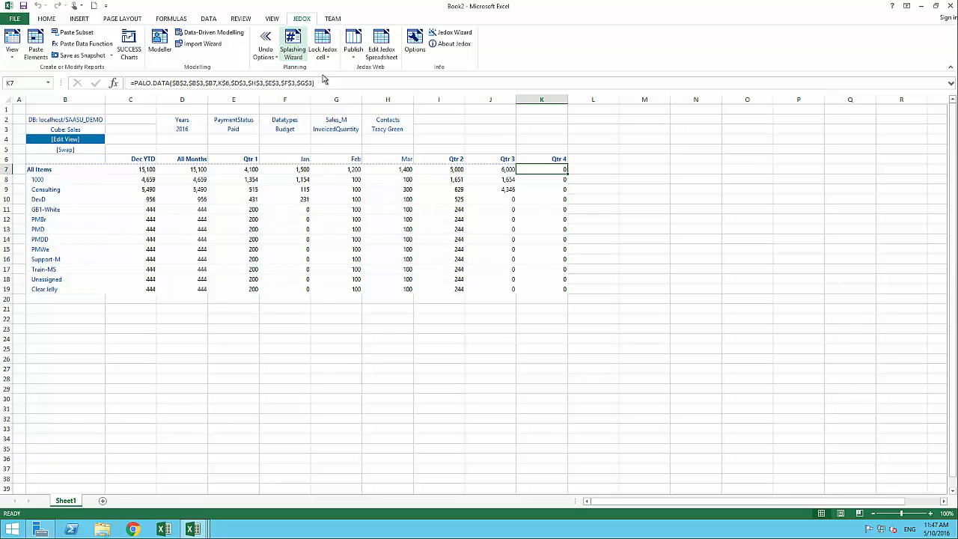
pyautogui.click(294, 42)
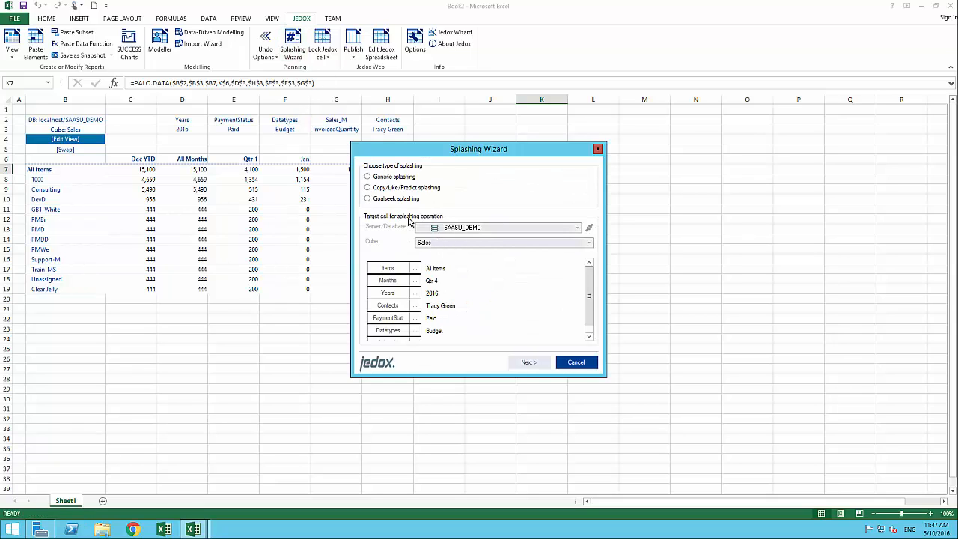
pyautogui.click(371, 180)
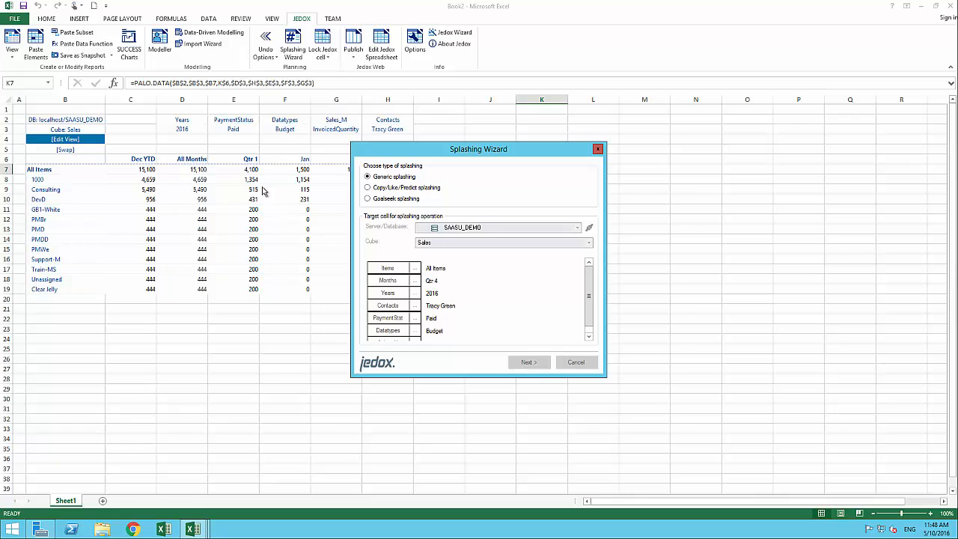
pyautogui.click(532, 364)
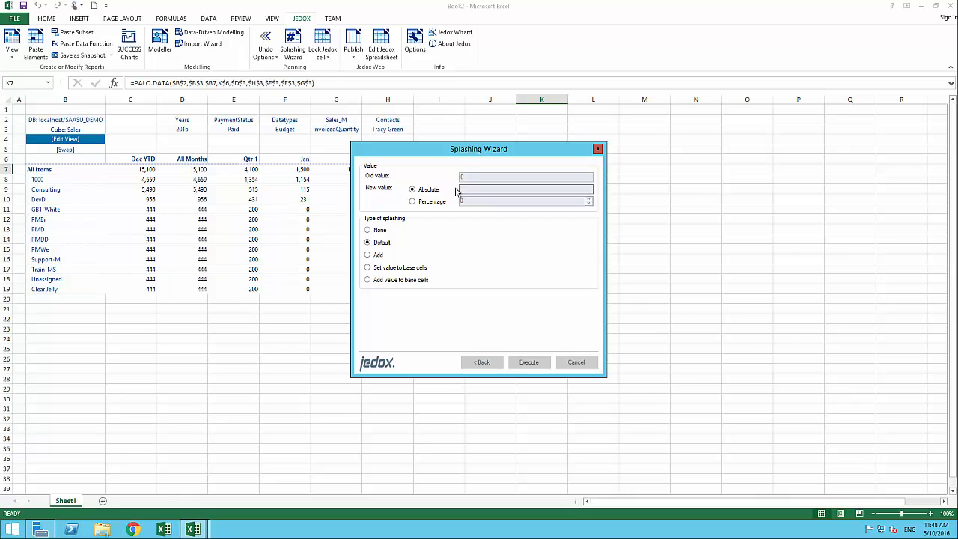
pyautogui.moveTo(451, 157); pyautogui.dragTo(706, 144)
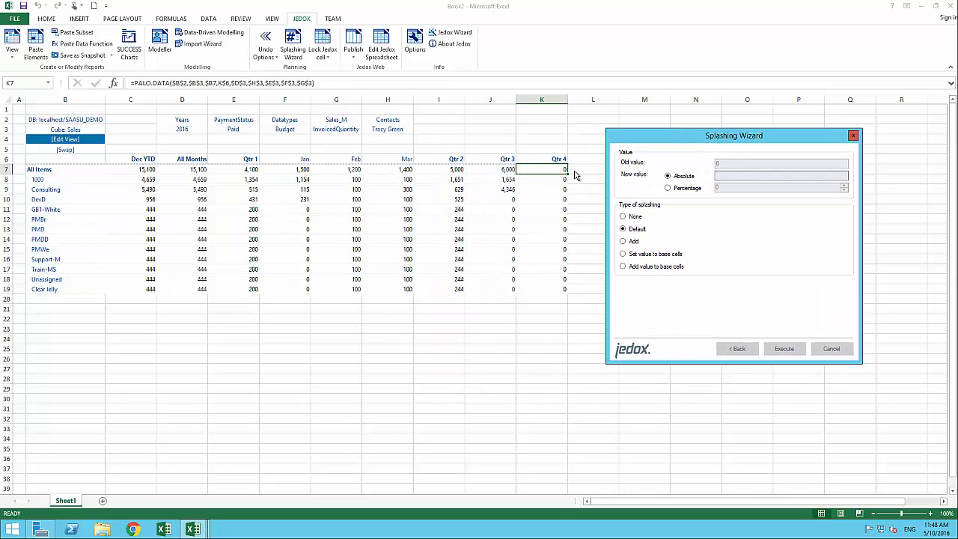
pyautogui.click(734, 176)
pyautogui.write('70000')
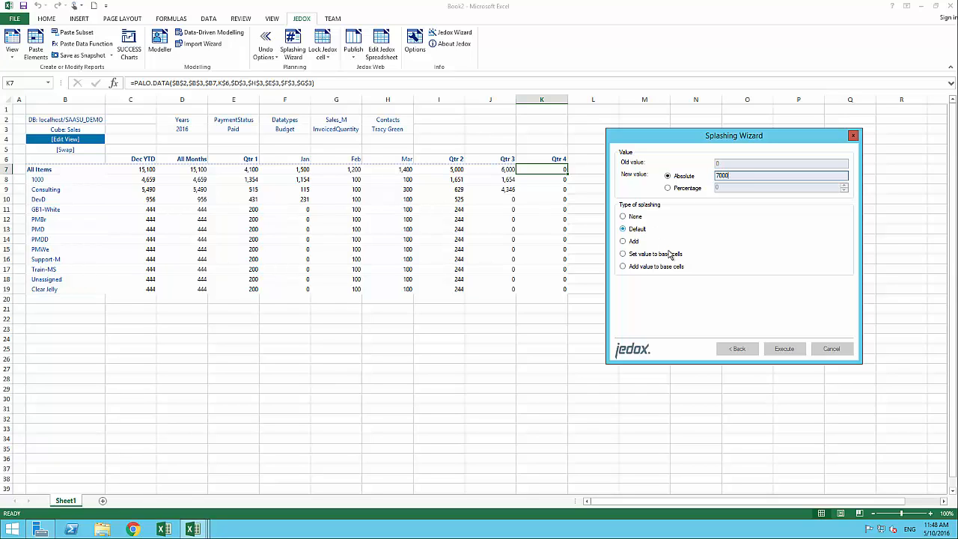
pyautogui.click(788, 352)
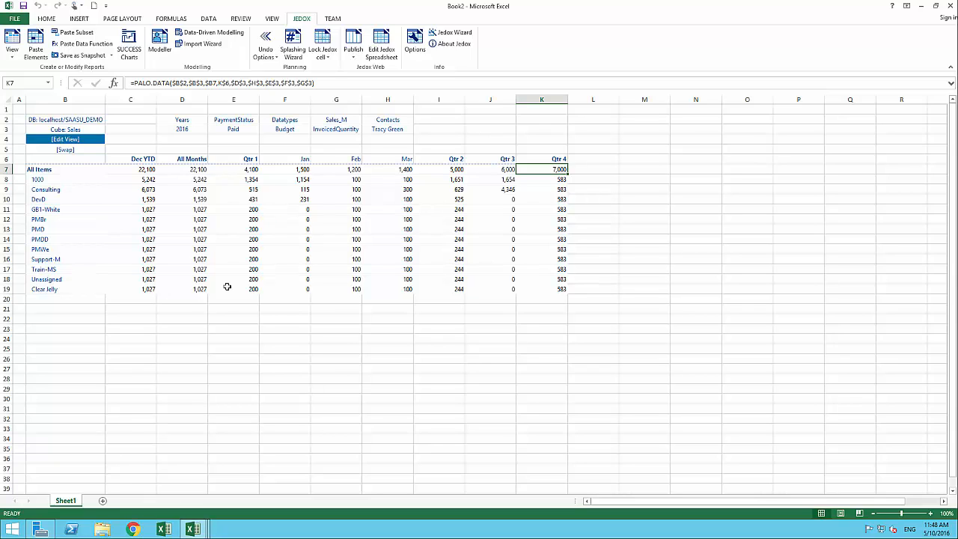
# Apply an Add, Percentage generic splash raising Qtr 4 to 7,700, 642 per item
pyautogui.click(295, 47)
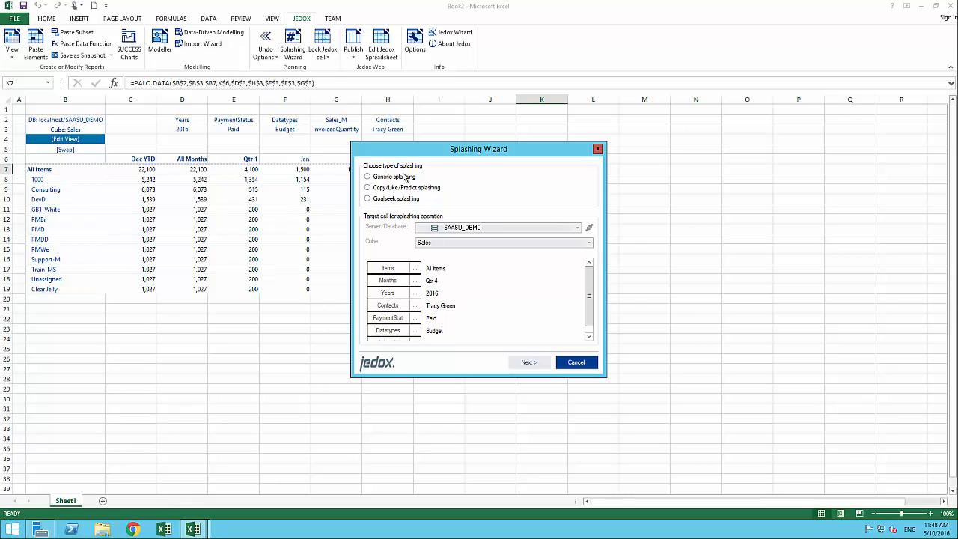
pyautogui.click(403, 178)
pyautogui.click(531, 364)
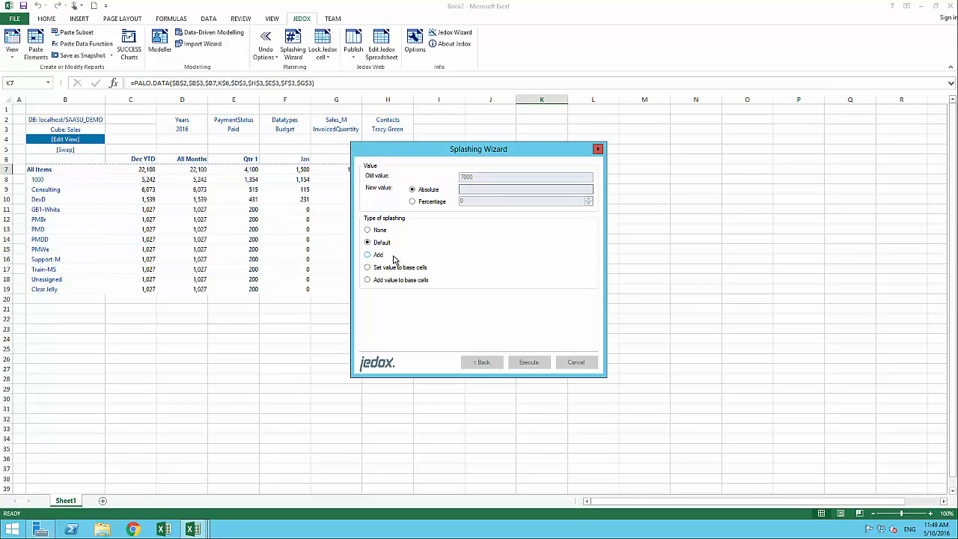
pyautogui.click(370, 255)
pyautogui.click(412, 202)
pyautogui.moveTo(403, 154); pyautogui.dragTo(629, 145)
pyautogui.click(709, 195)
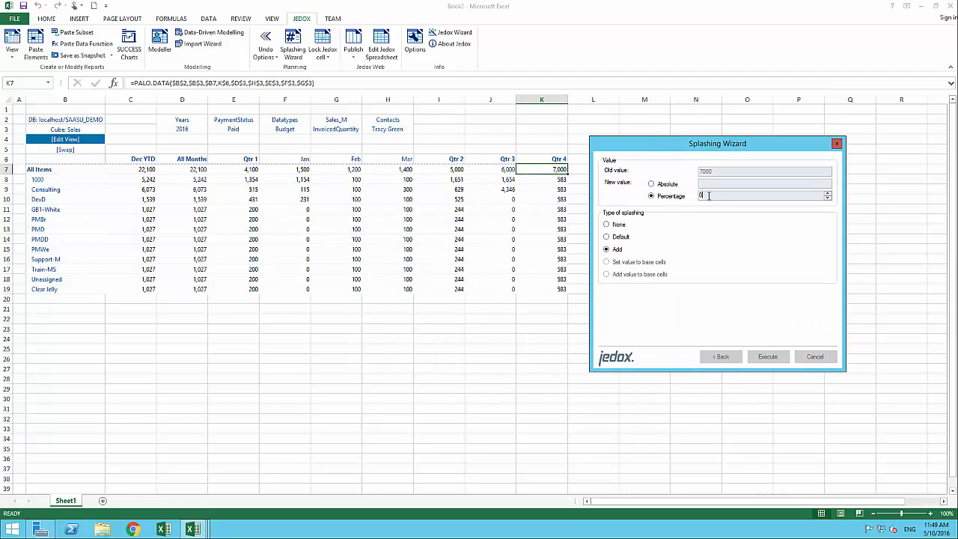
pyautogui.press('BackSpace')
pyautogui.click(766, 351)
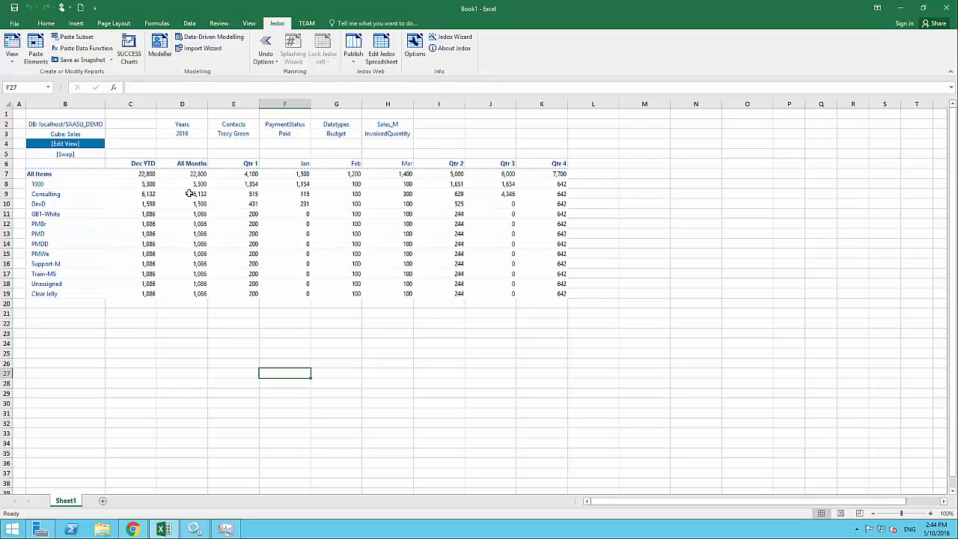
# Switch the Datatypes selector in G3 to Work in progress
pyautogui.click(335, 133)
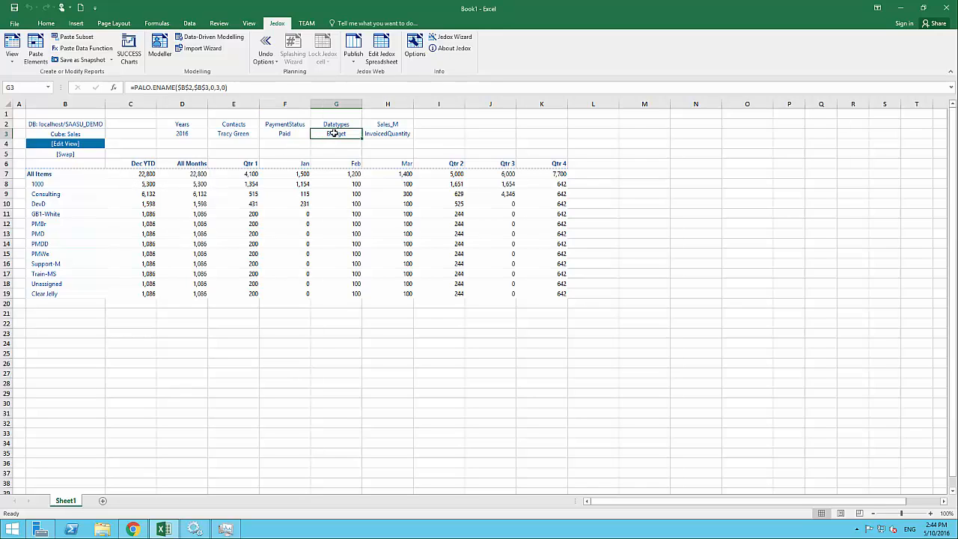
pyautogui.doubleClick(333, 132)
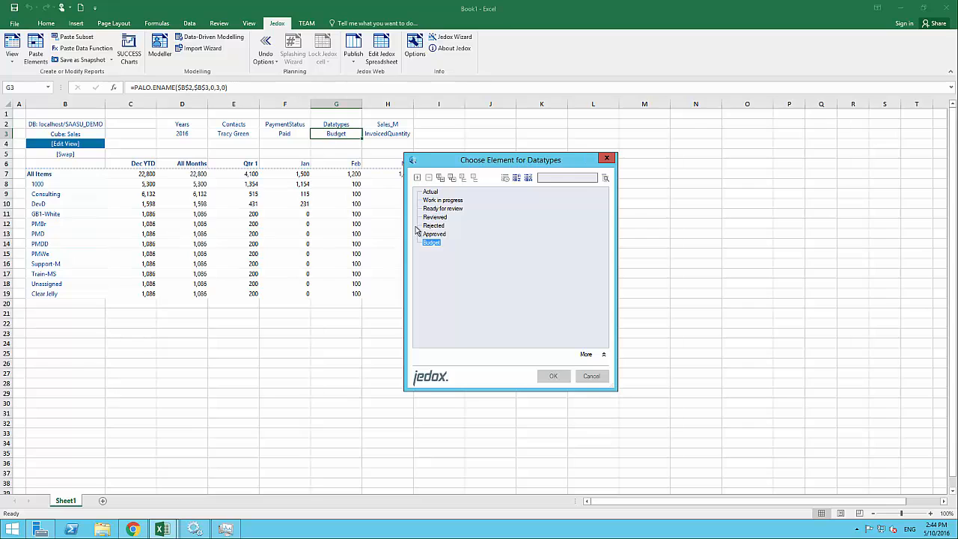
pyautogui.doubleClick(439, 201)
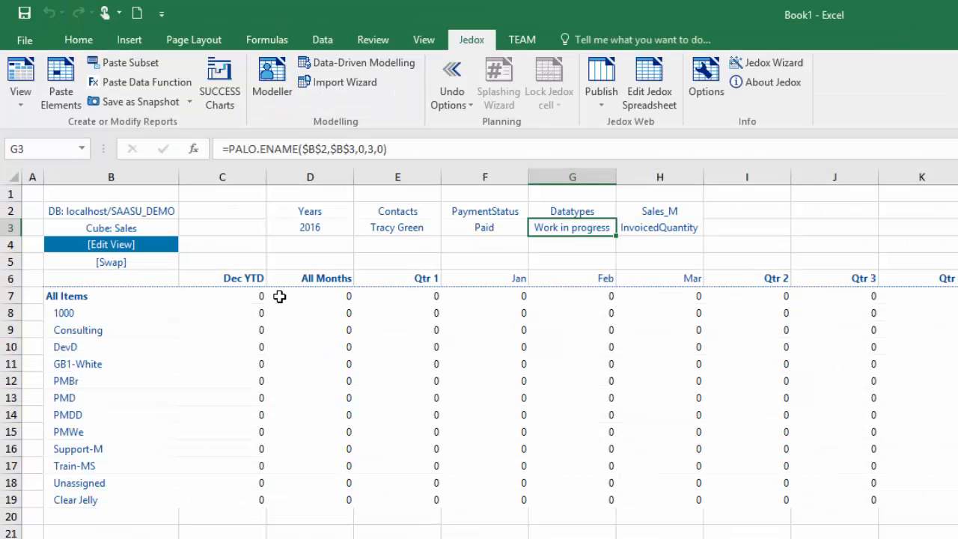
# Set the Contacts header in E3 to All Contacts and select D7
pyautogui.click(153, 174)
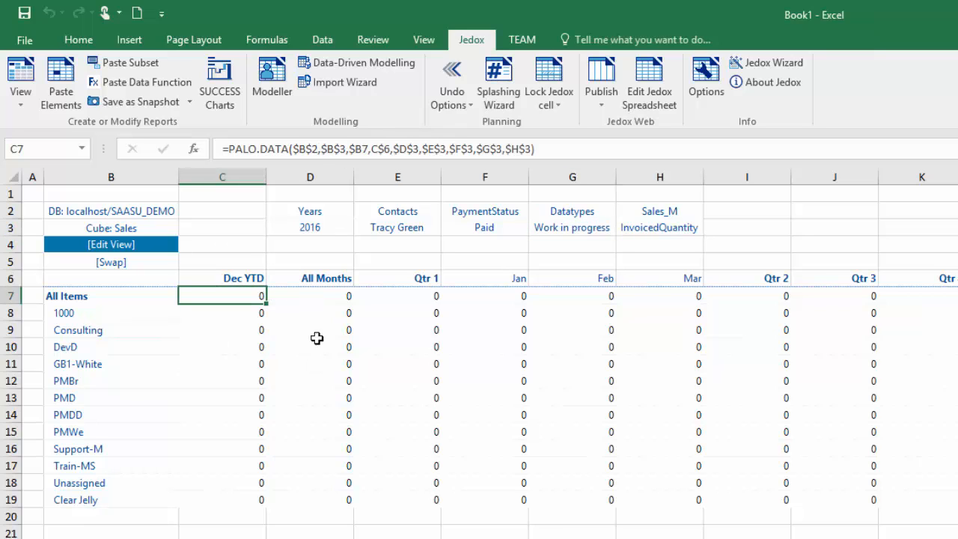
pyautogui.click(323, 295)
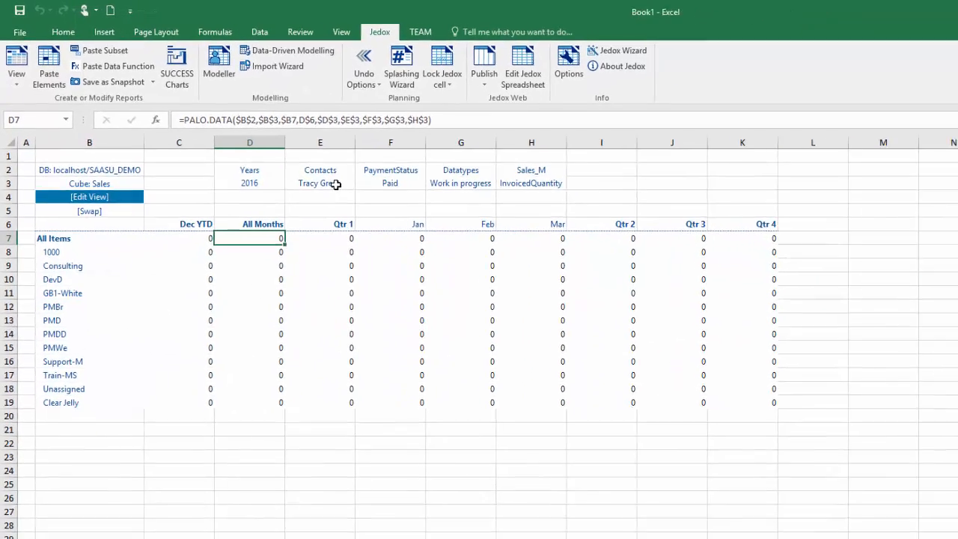
pyautogui.doubleClick(384, 212)
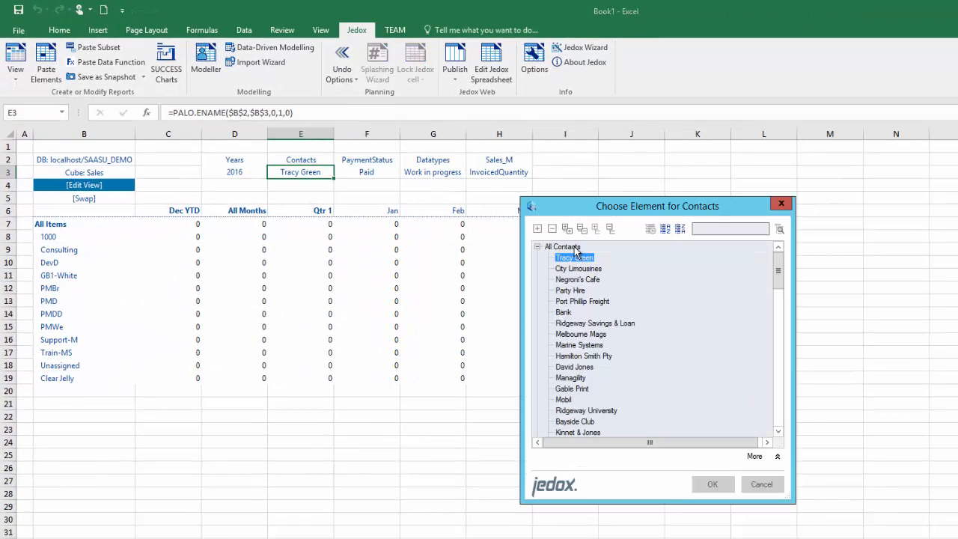
pyautogui.doubleClick(563, 247)
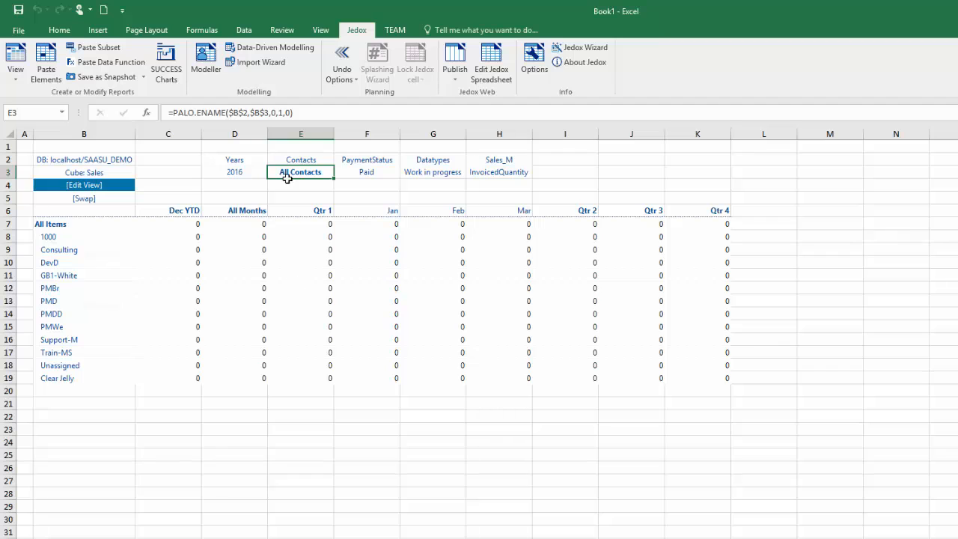
pyautogui.click(262, 226)
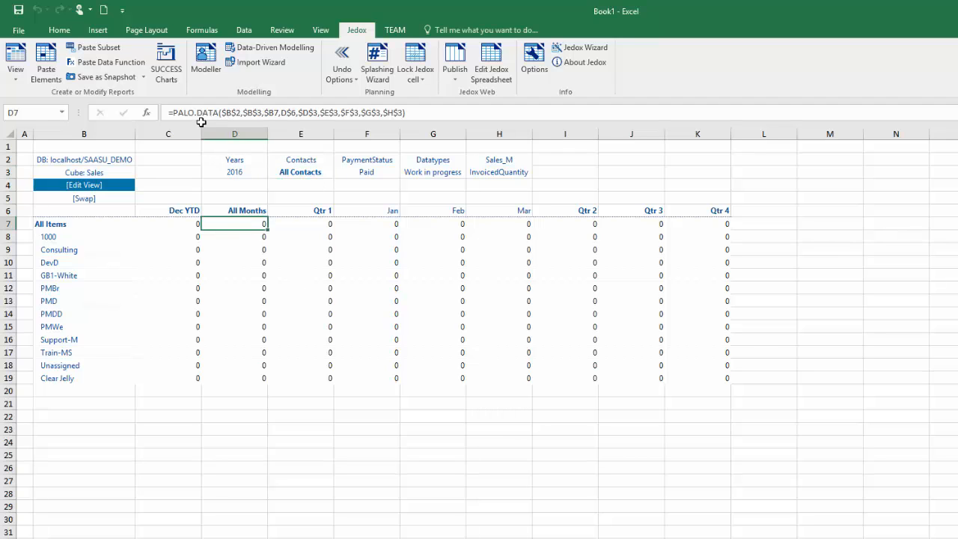
# Copy Budget into Work in progress from D7 with a Copy/Like None (Copy) splash, totalling 56,700
pyautogui.click(385, 70)
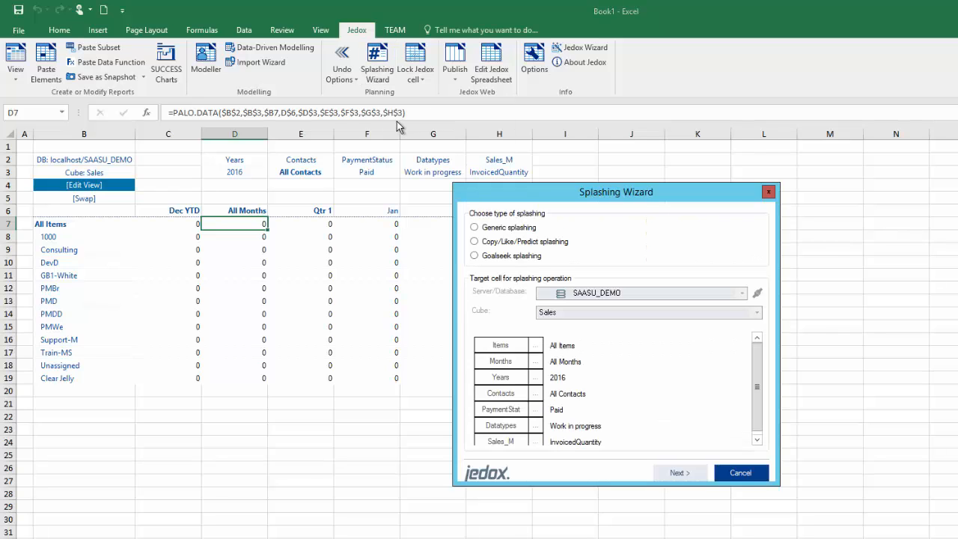
pyautogui.click(489, 247)
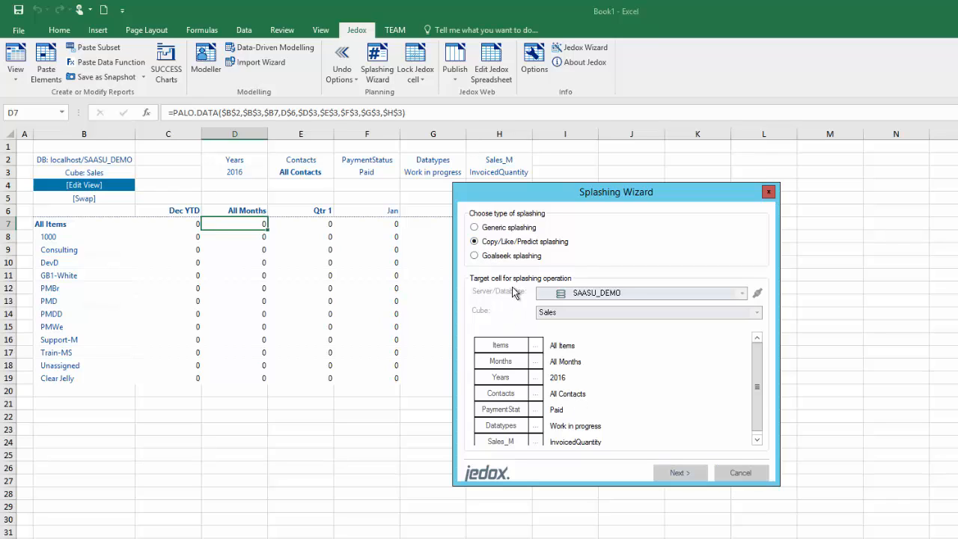
pyautogui.click(668, 478)
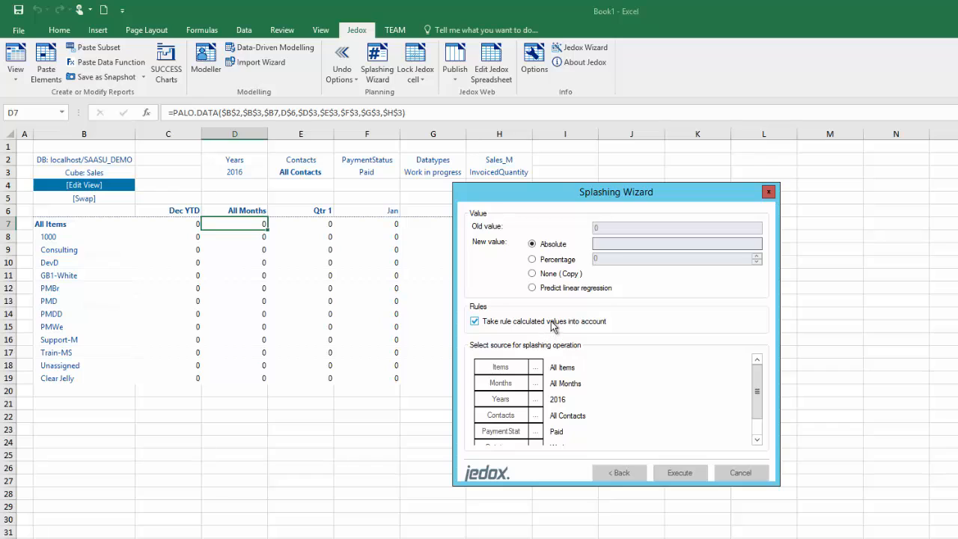
pyautogui.click(536, 277)
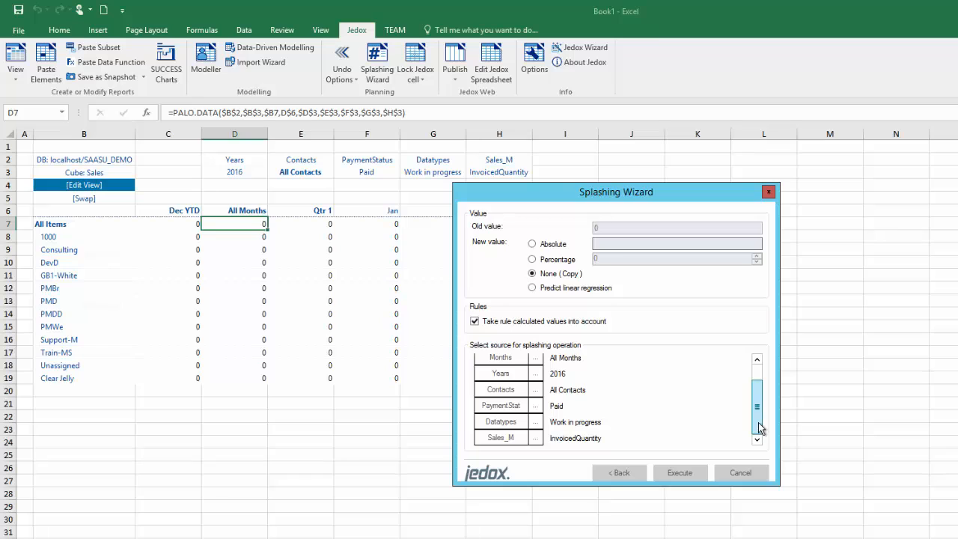
pyautogui.moveTo(759, 427)
pyautogui.mouseDown()
pyautogui.moveTo(756, 401)
pyautogui.moveTo(756, 432)
pyautogui.mouseUp()
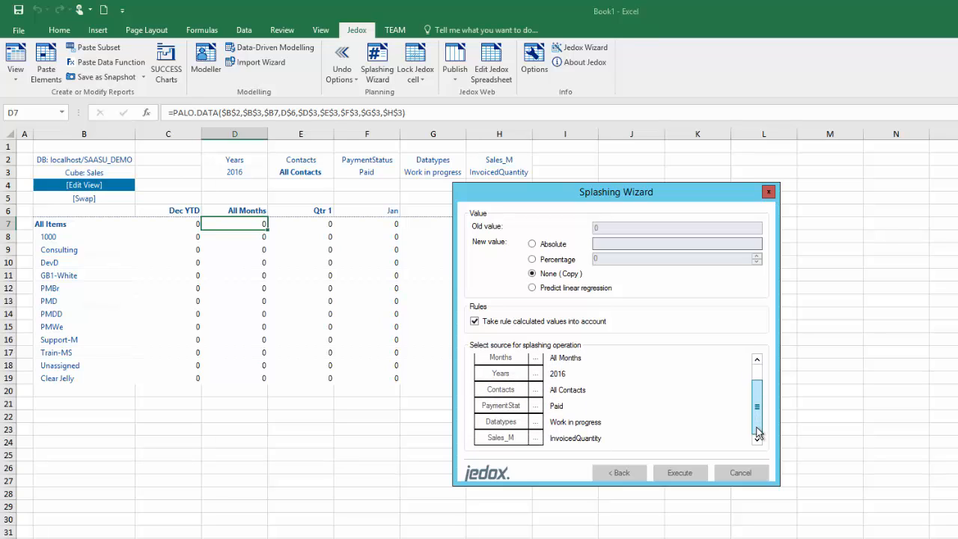
pyautogui.click(536, 422)
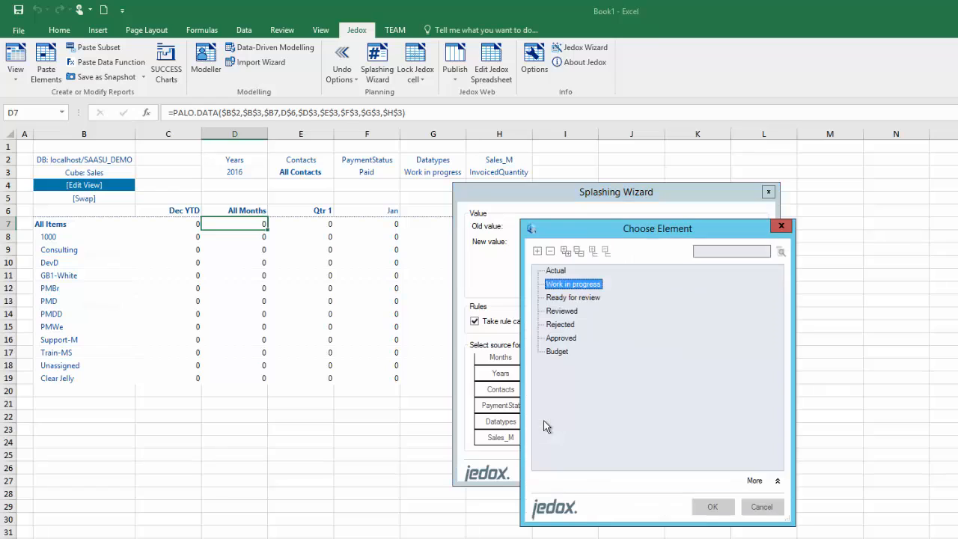
pyautogui.doubleClick(562, 352)
pyautogui.click(689, 476)
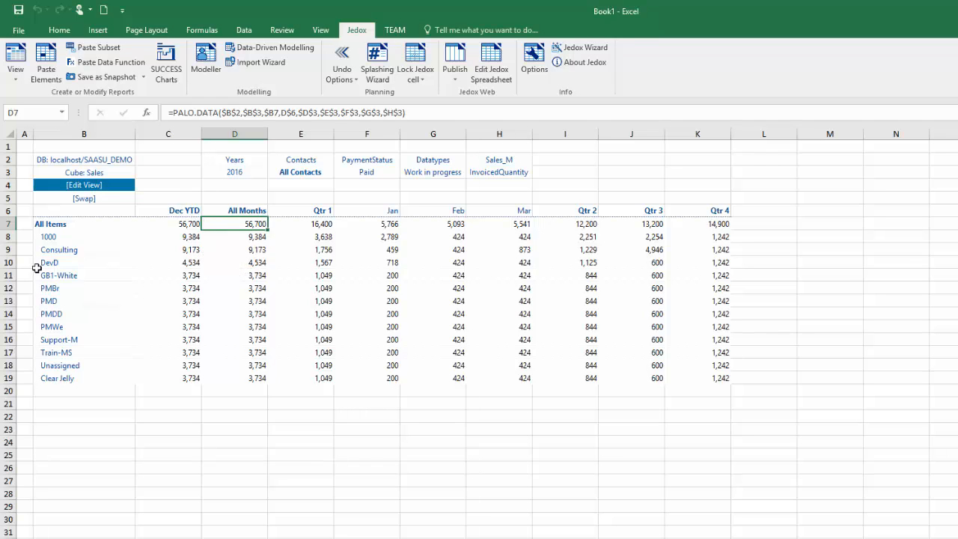
pyautogui.click(190, 225)
# Select C7:K19 and set it as the Jedox undo reference point
pyautogui.moveTo(199, 301); pyautogui.dragTo(699, 380)
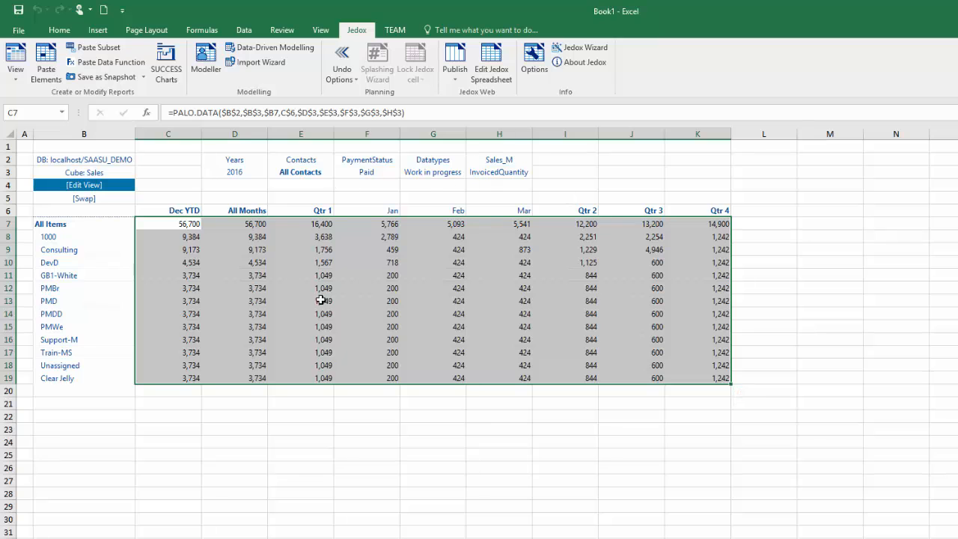
pyautogui.click(356, 80)
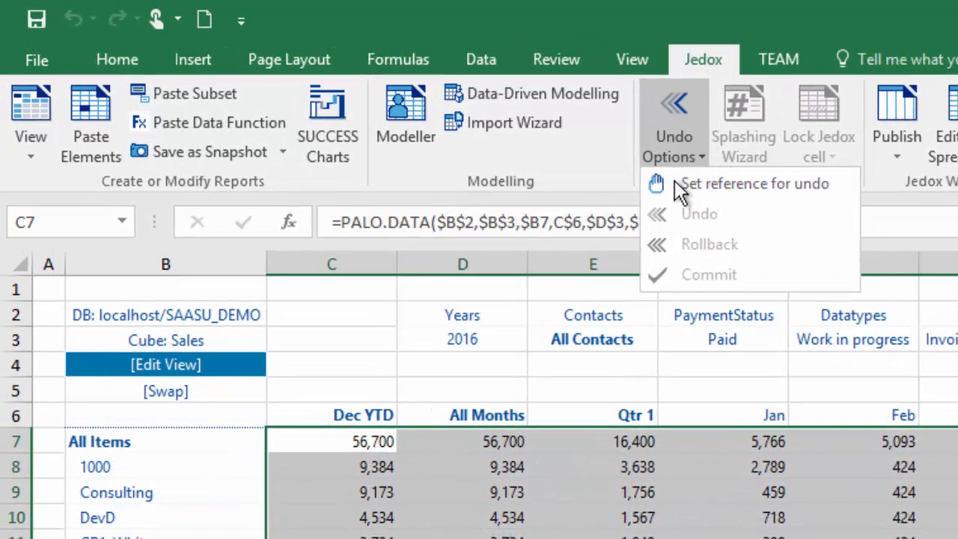
pyautogui.click(768, 187)
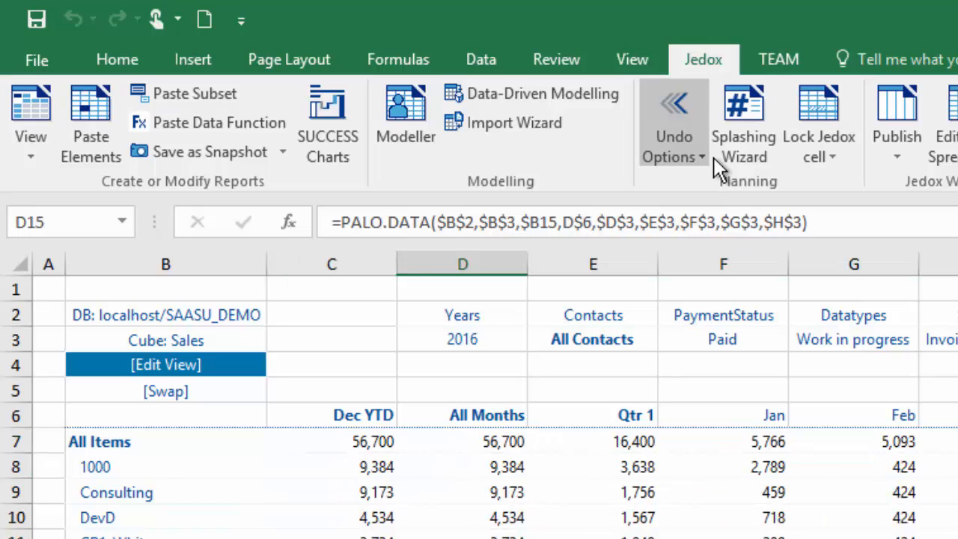
# Switch the Contacts header in E3 back to the first individual contact
pyautogui.click(763, 472)
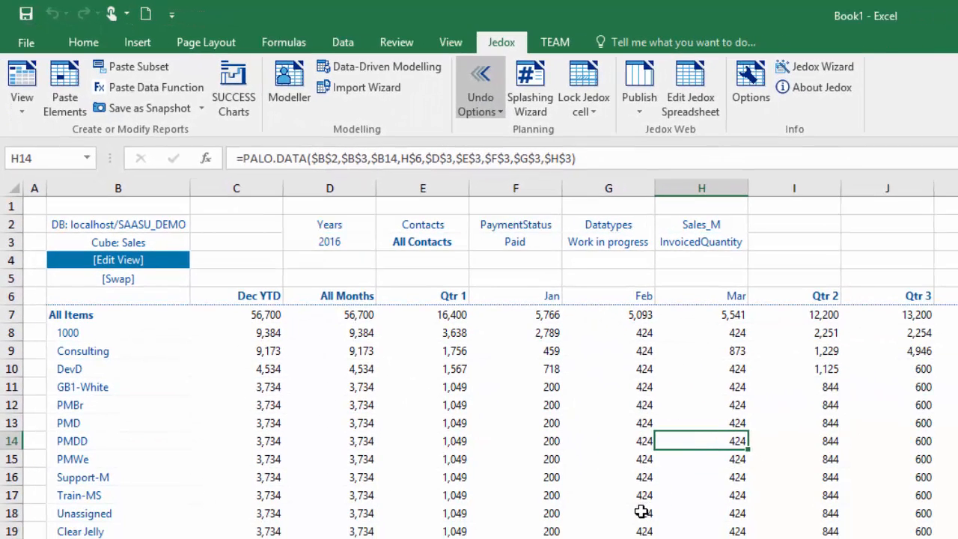
pyautogui.doubleClick(448, 251)
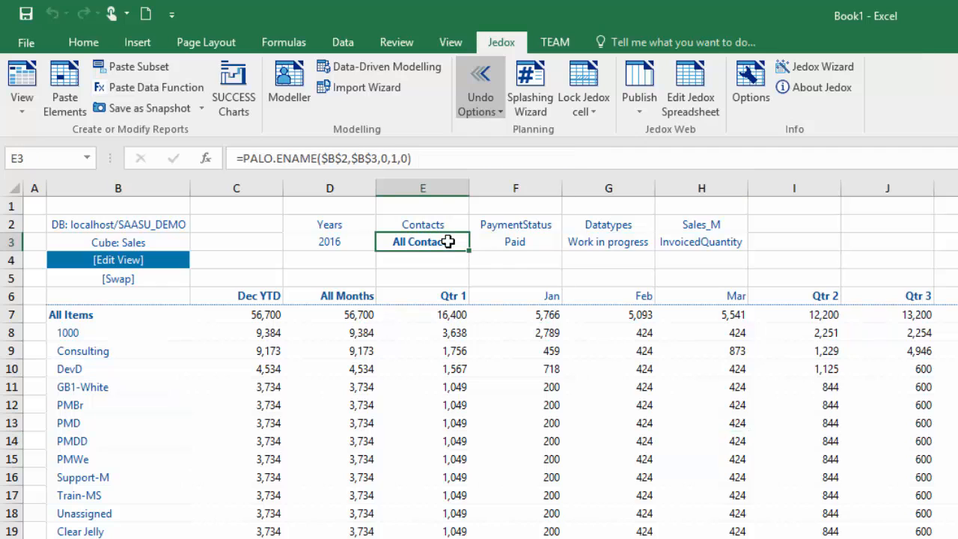
pyautogui.click(756, 347)
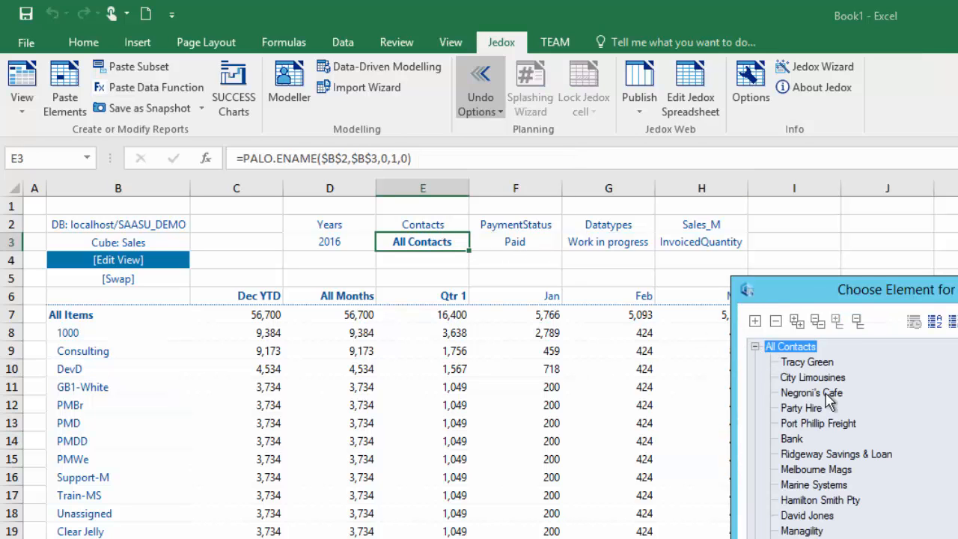
pyautogui.doubleClick(806, 363)
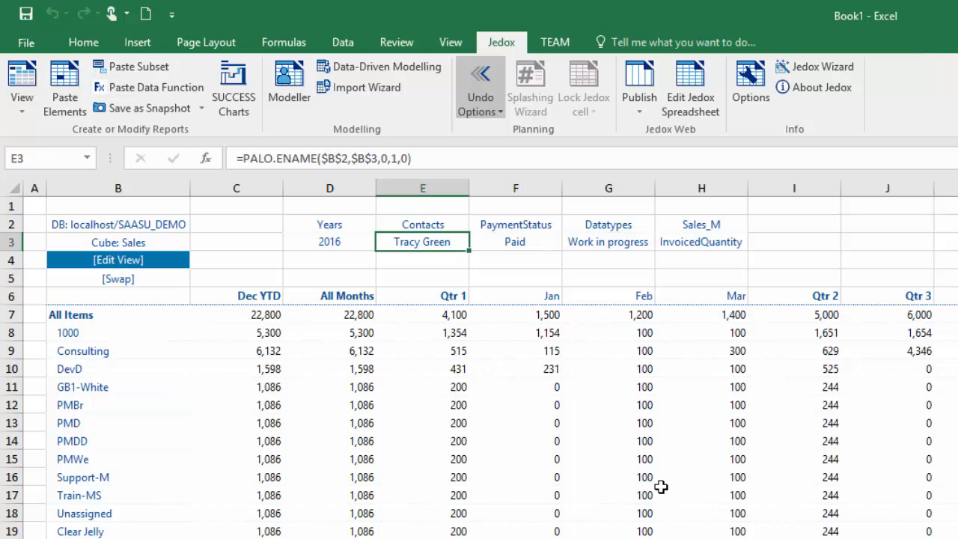
# Enter Jan values of 100 for Support-M and 200 for Train-MS
pyautogui.click(557, 478)
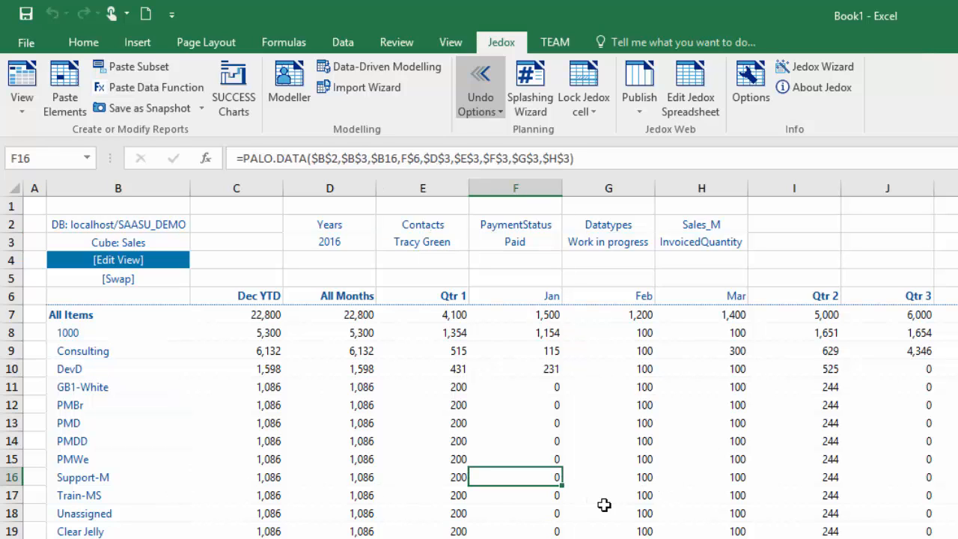
pyautogui.write('100')
pyautogui.press('Return')
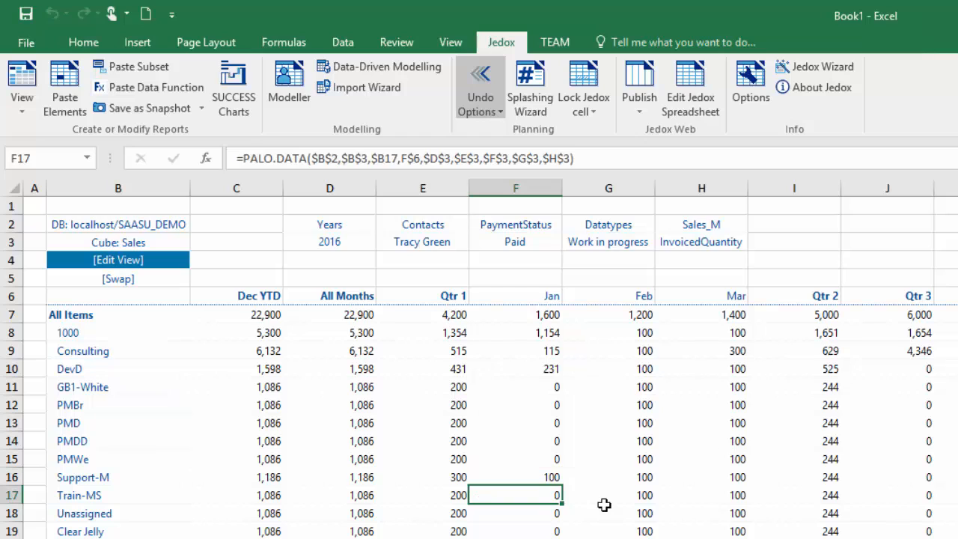
pyautogui.write('200')
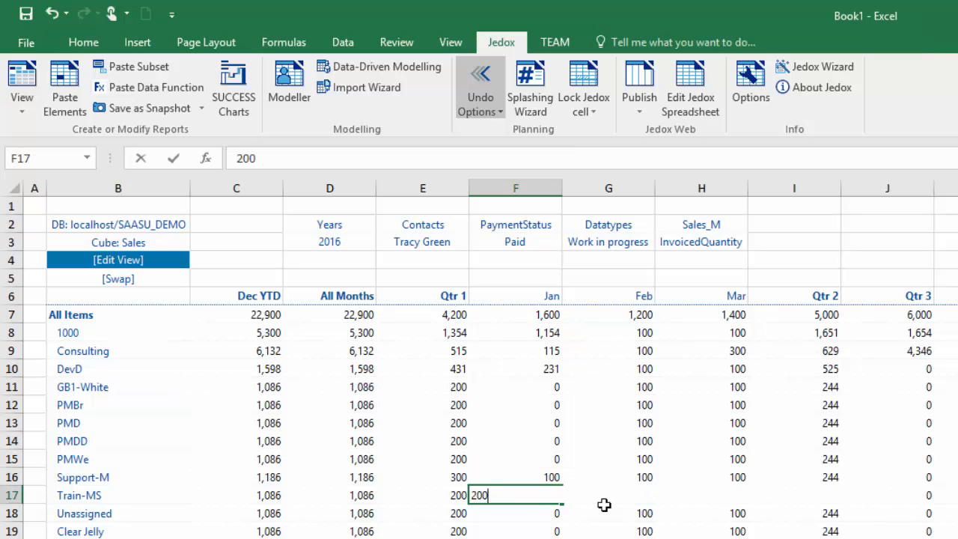
pyautogui.press('Return')
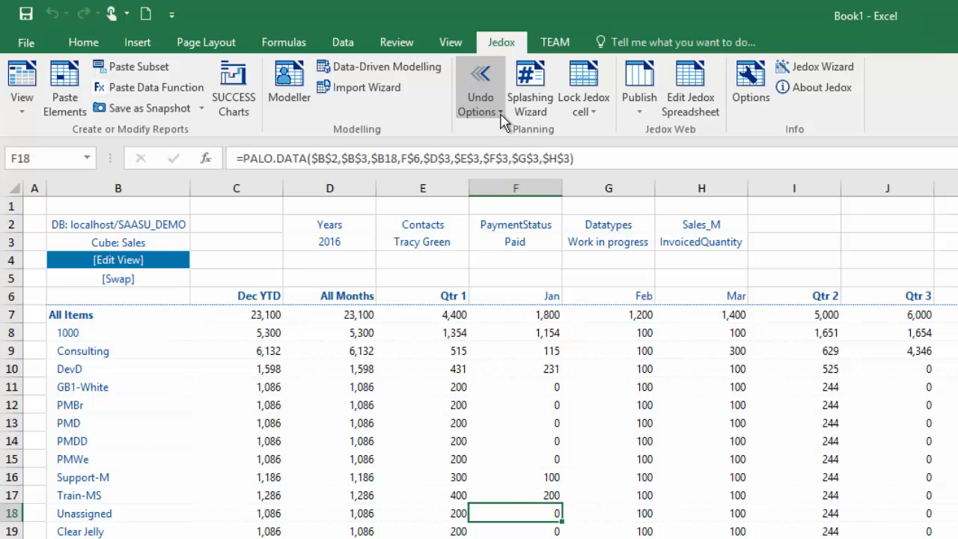
pyautogui.click(500, 112)
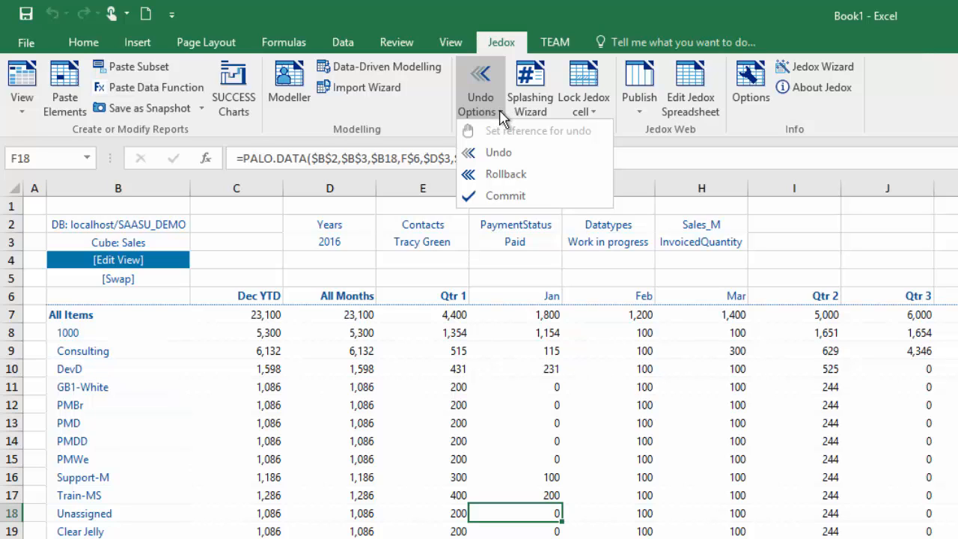
# Undo the Train-MS Jan write, then commit the pending changes to unlock the Sales slice
pyautogui.click(474, 156)
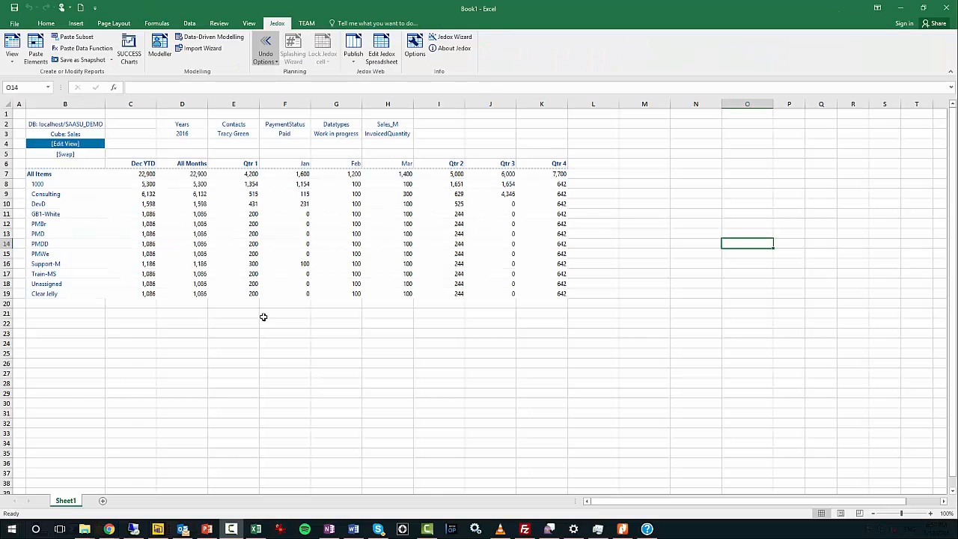
pyautogui.click(266, 316)
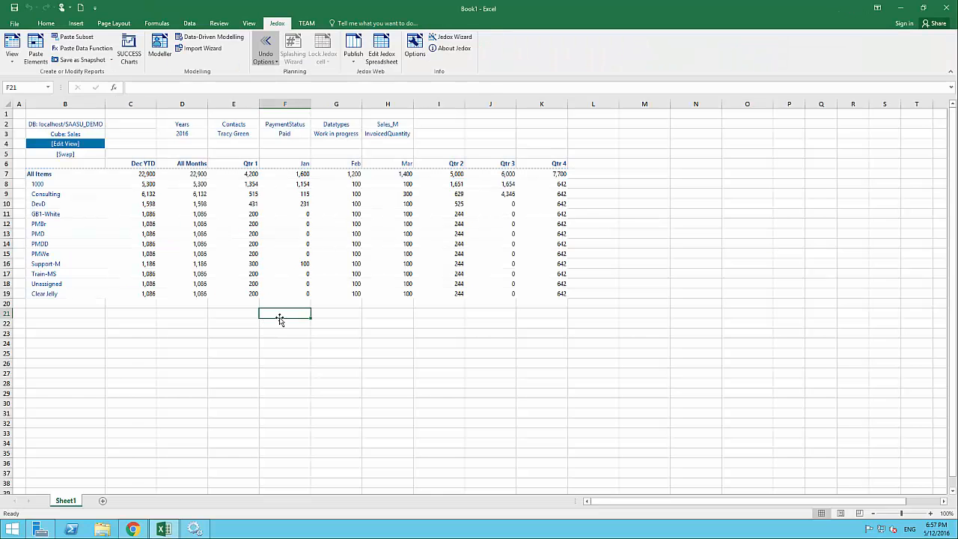
pyautogui.click(277, 64)
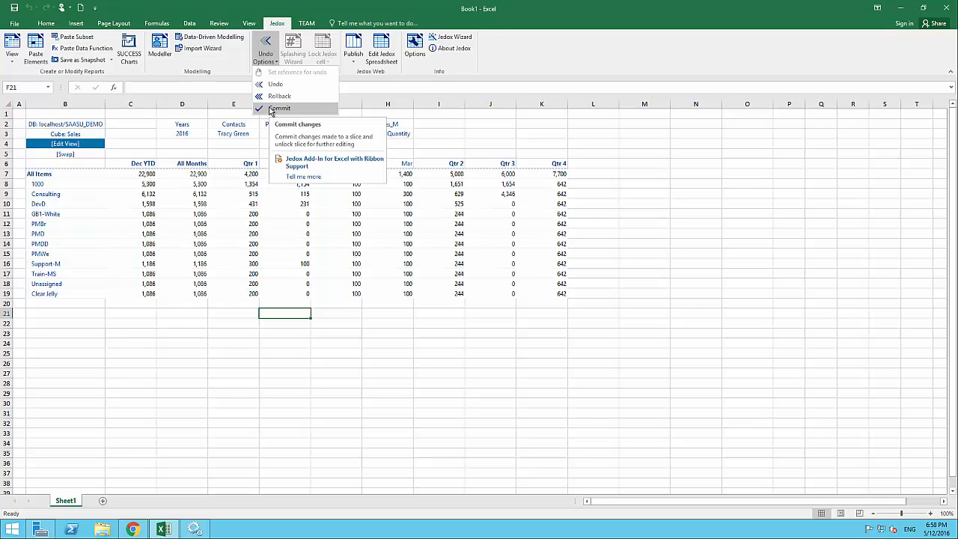
pyautogui.click(271, 111)
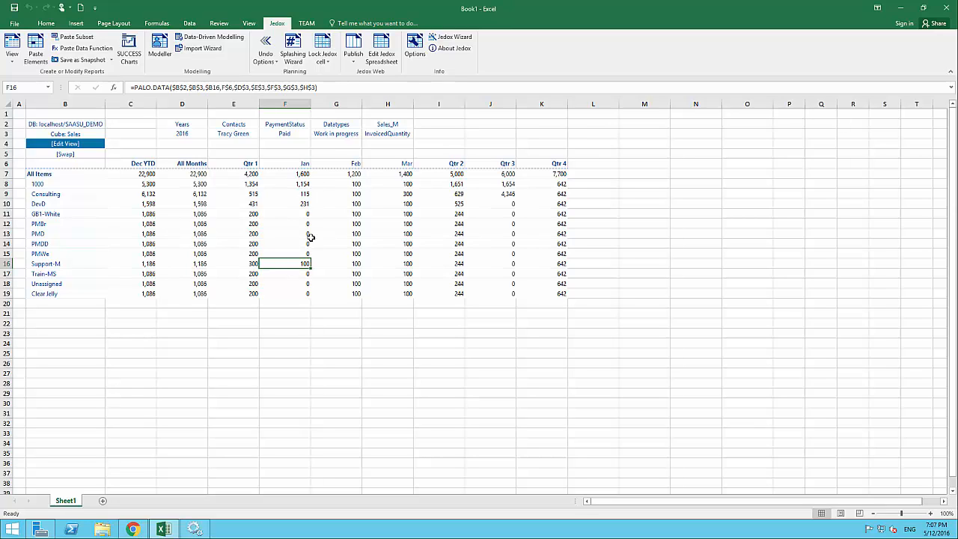
# Enter 150 as PMDD's Jan quantity in F14, raising All Items Jan to 1,750
pyautogui.click(307, 244)
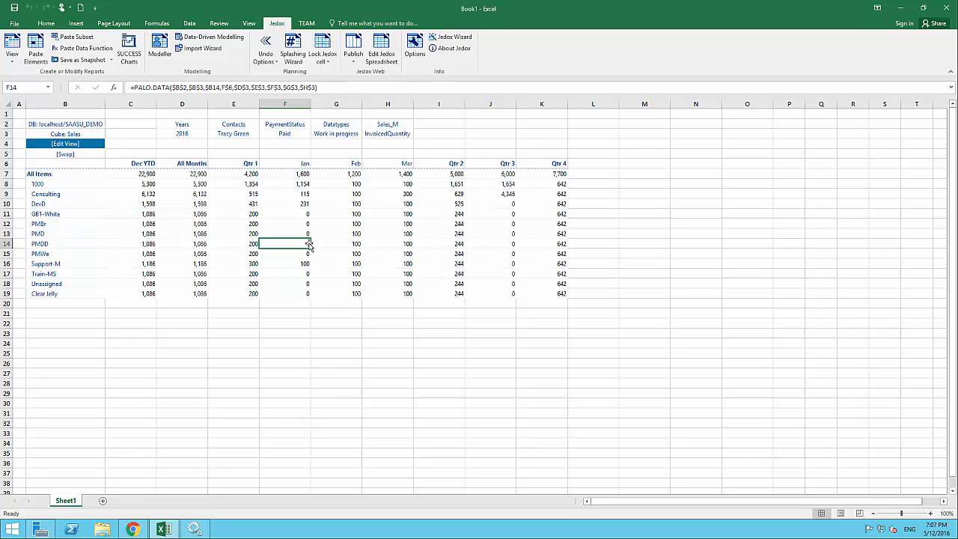
pyautogui.write('150')
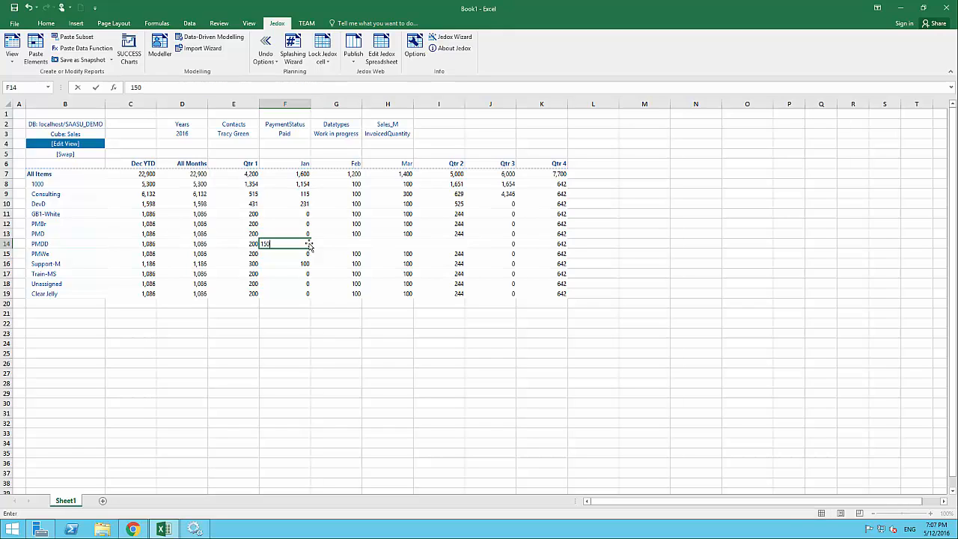
pyautogui.press('Return')
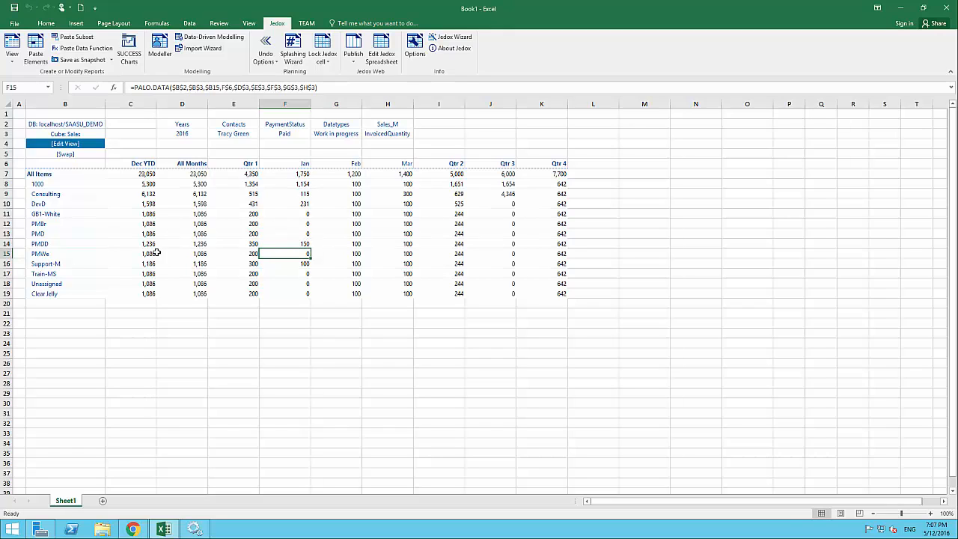
pyautogui.click(304, 243)
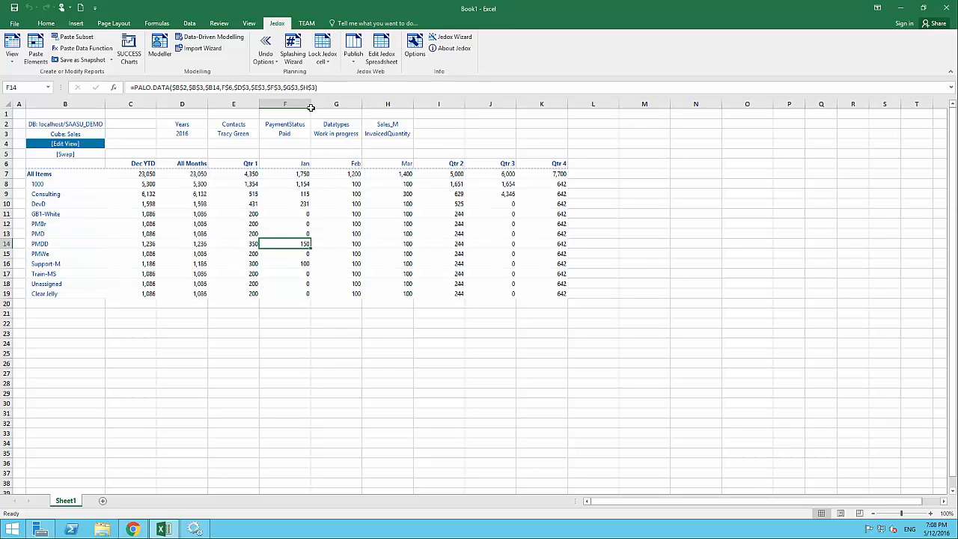
# Lock PMDD's Jan cell at 150 with Lock Jedox cell, then select the All Items Jan total
pyautogui.click(329, 45)
pyautogui.click(305, 204)
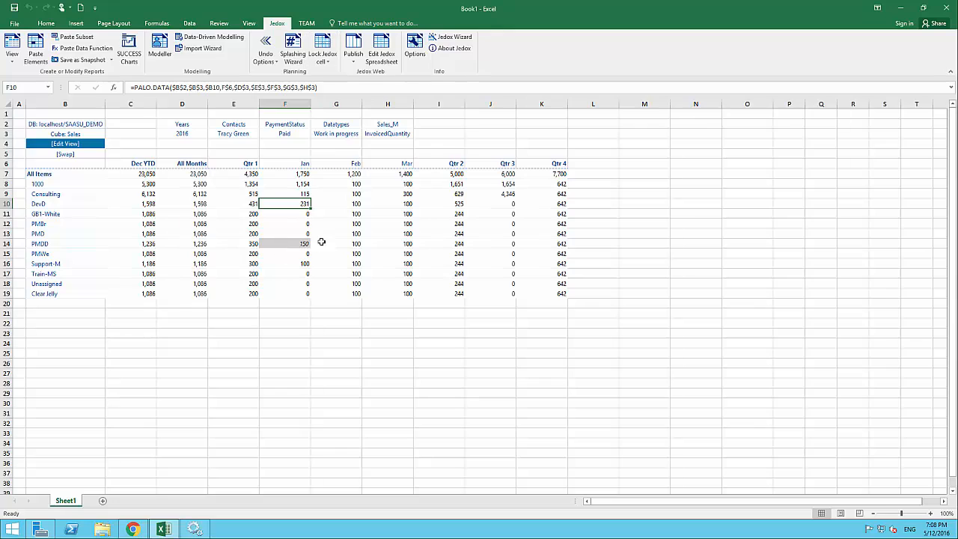
pyautogui.click(304, 174)
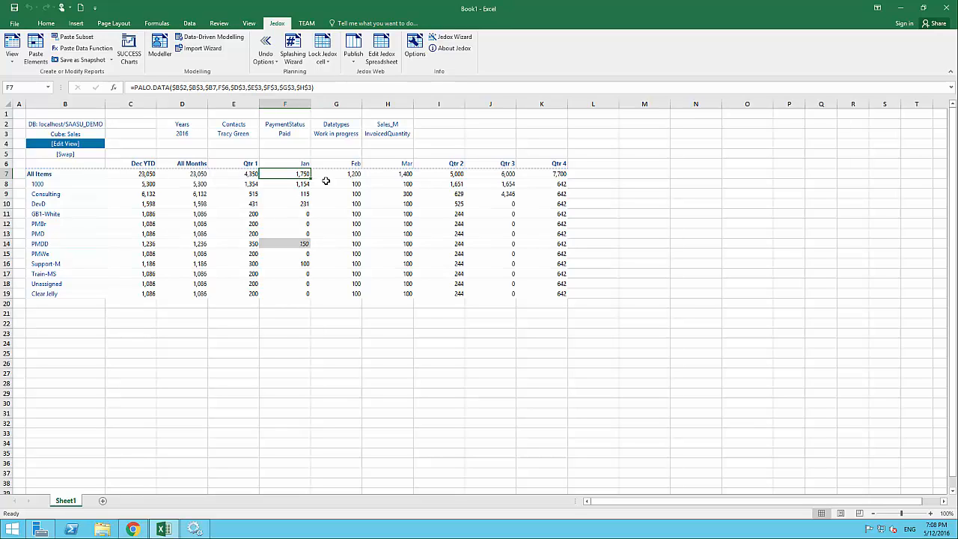
# Splash !100 into All Items Jan, then verify items show 100 while locked PMDD keeps 150
pyautogui.write('!')
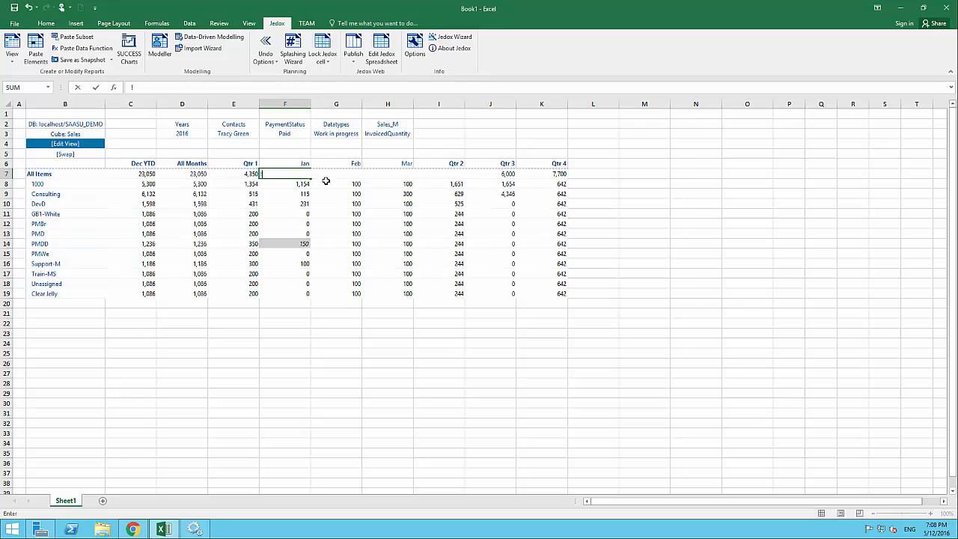
pyautogui.write('100')
pyautogui.press('Return')
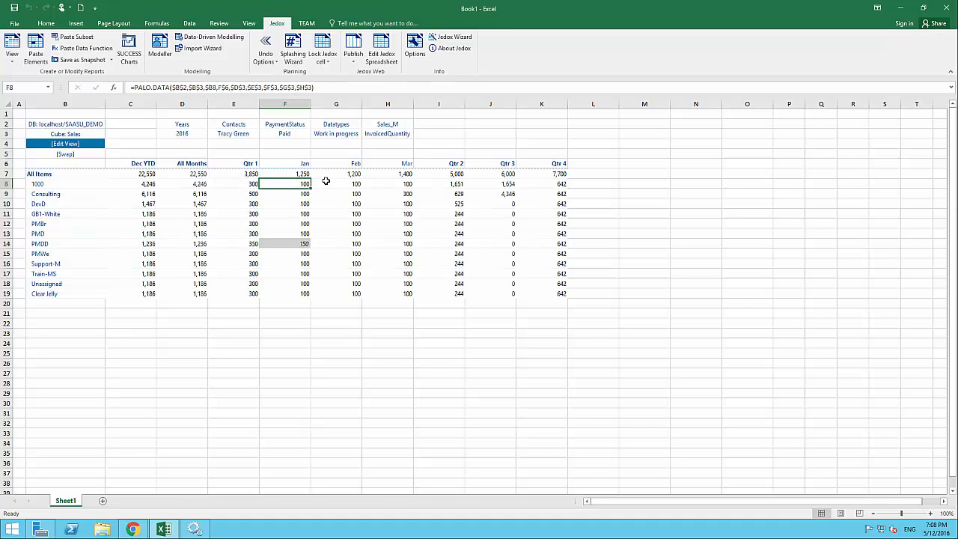
pyautogui.moveTo(300, 186); pyautogui.dragTo(300, 232)
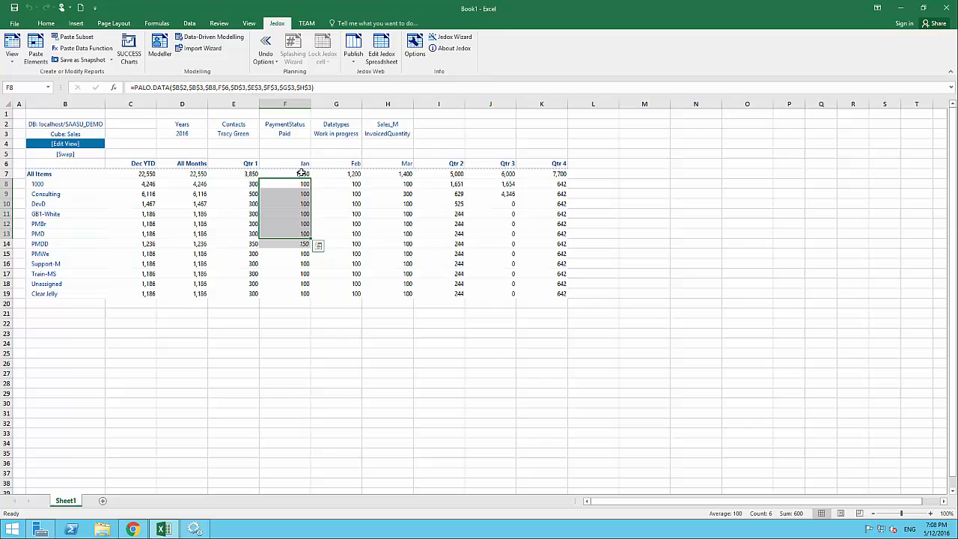
pyautogui.click(302, 285)
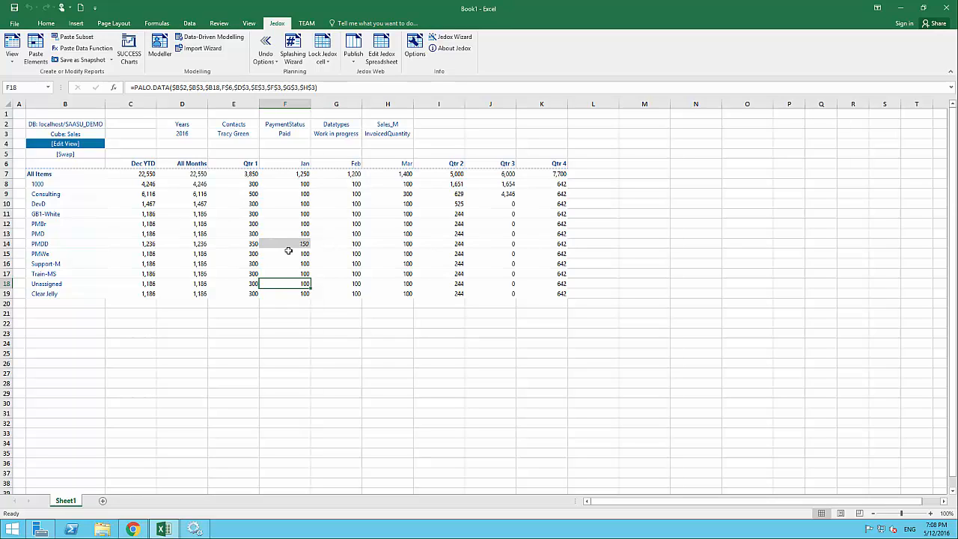
pyautogui.click(297, 226)
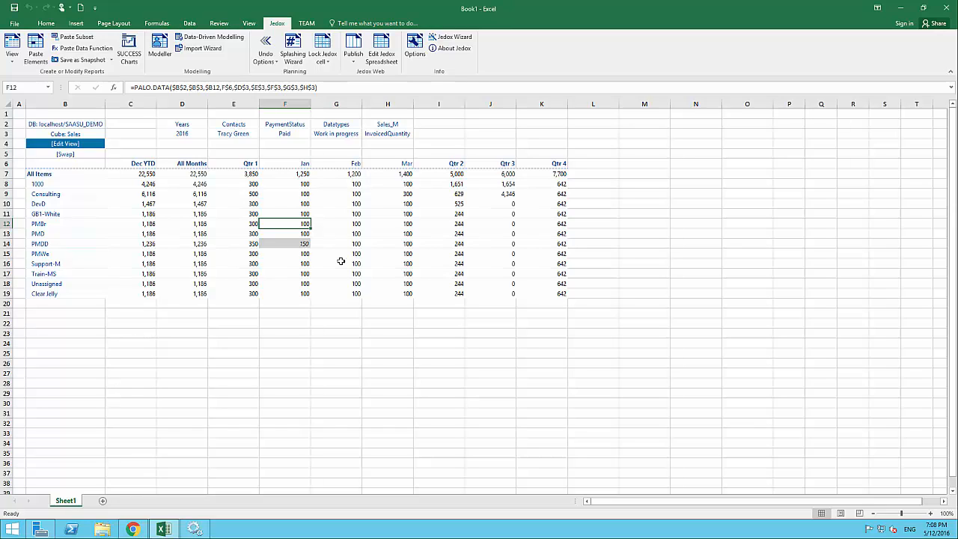
pyautogui.click(305, 243)
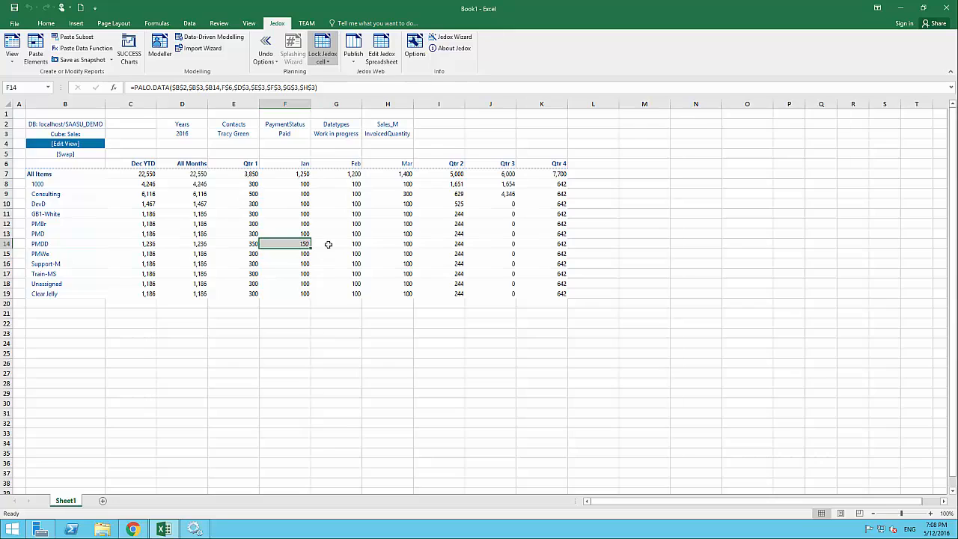
# Try writing 200 into the locked PMDD Jan cell and dismiss the cell-is-locked error
pyautogui.write('200')
pyautogui.press('Return')
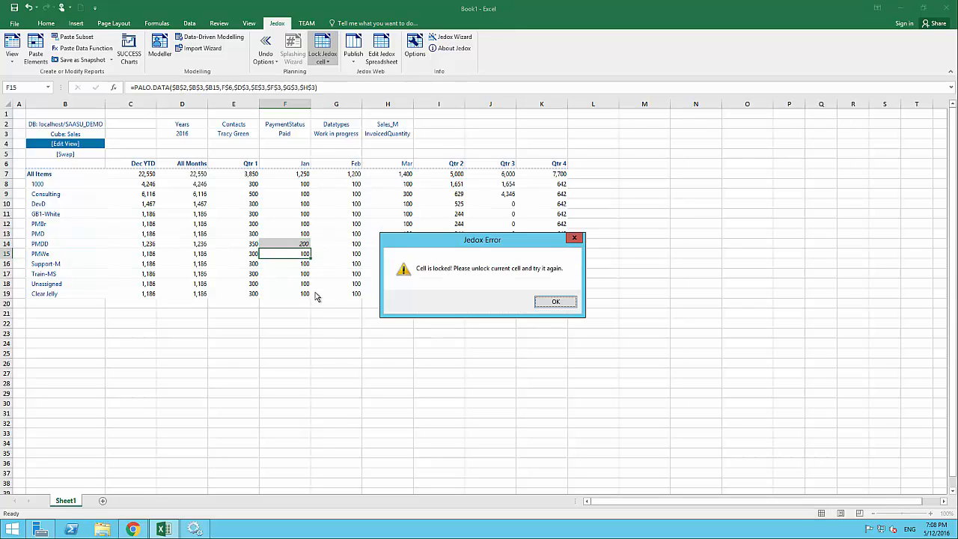
pyautogui.click(555, 303)
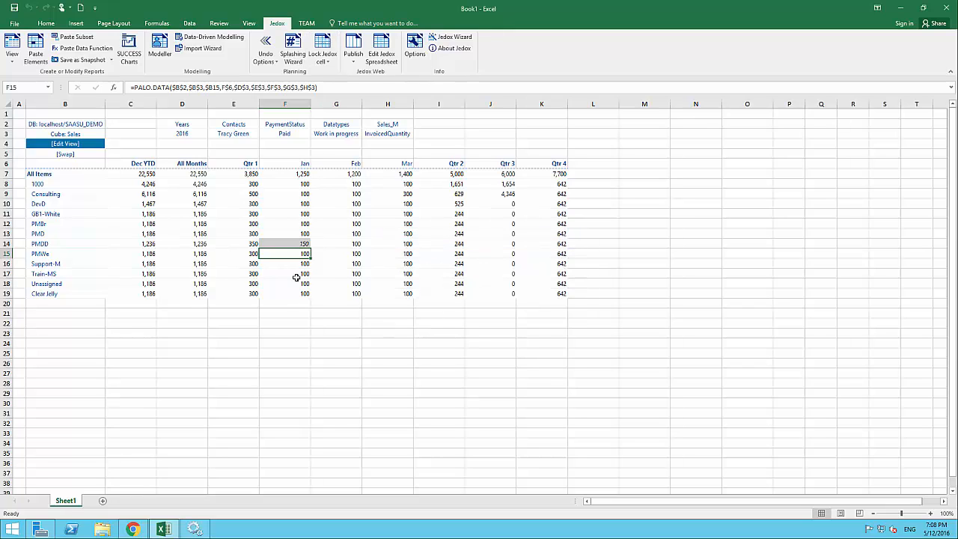
pyautogui.click(298, 244)
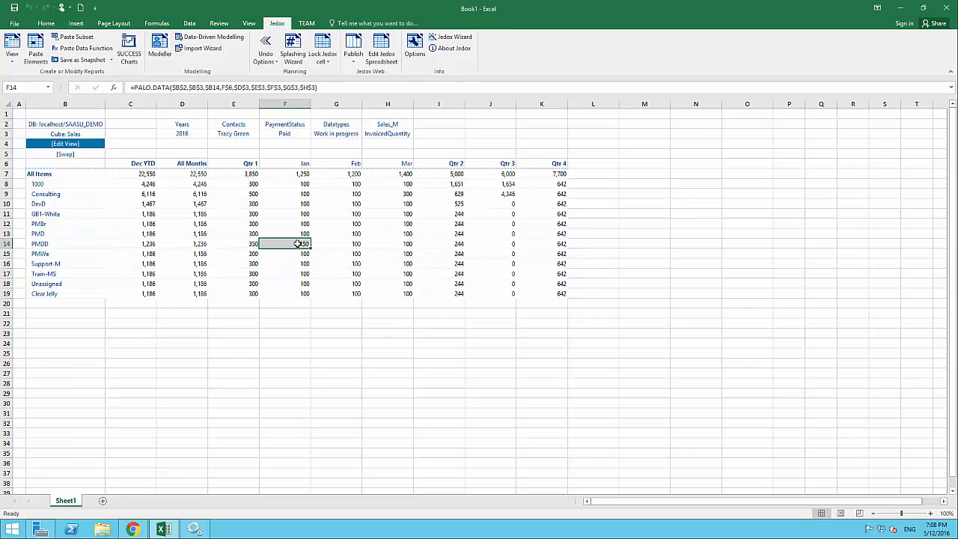
# Unlock the PMDD Jan cell, then choose Unlock all Jedox cells
pyautogui.click(330, 62)
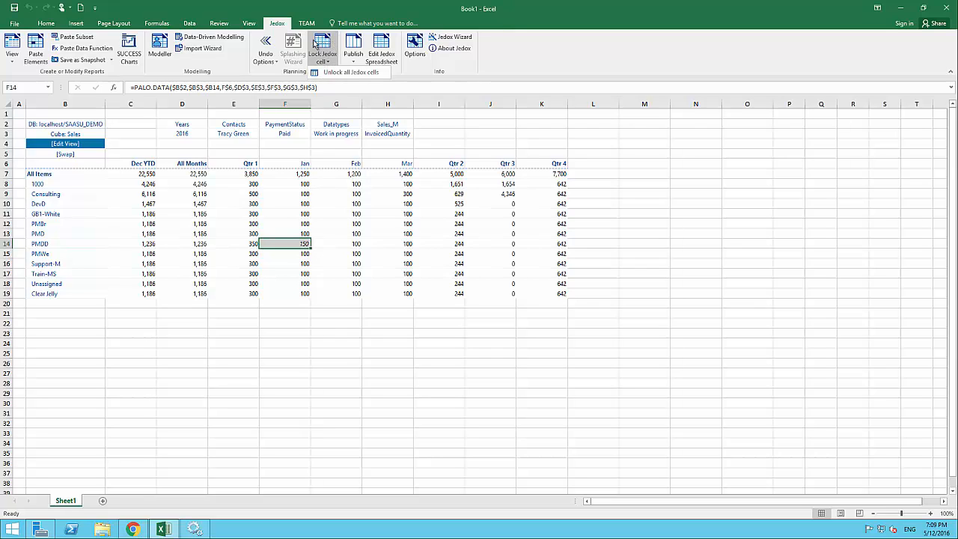
pyautogui.click(326, 51)
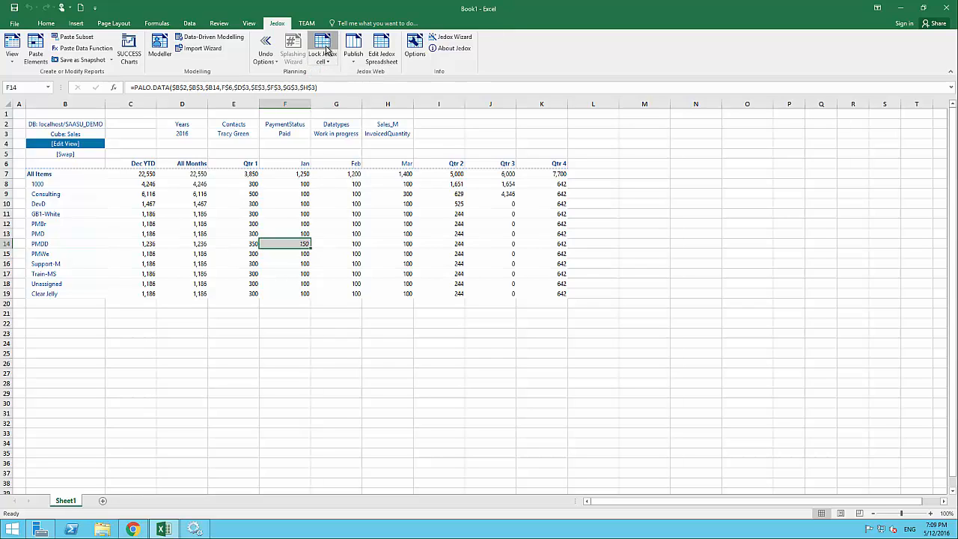
pyautogui.click(323, 60)
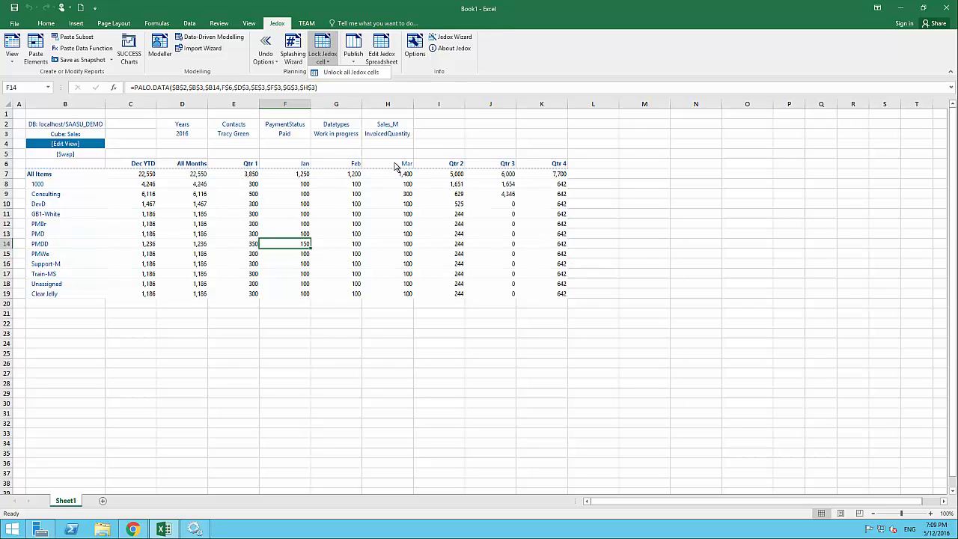
pyautogui.click(357, 75)
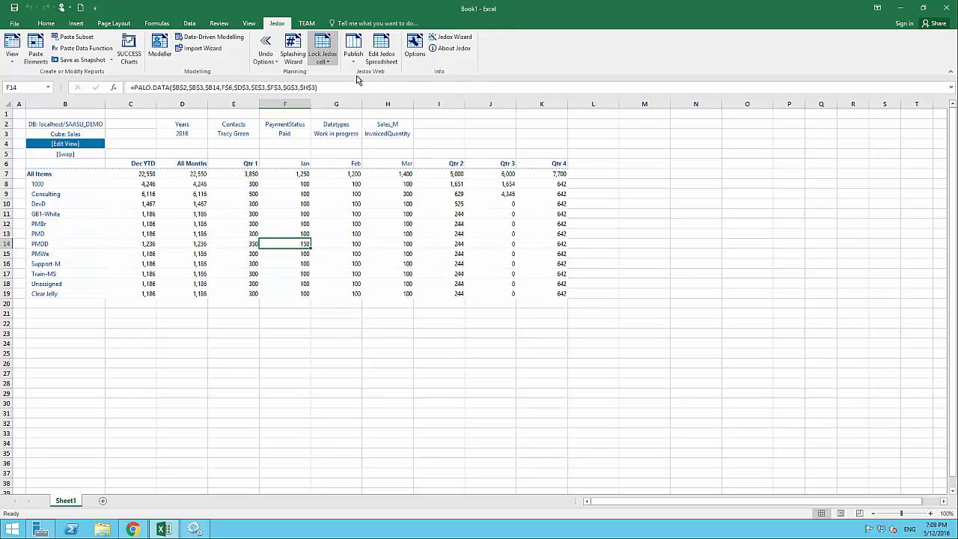
# Finish unlocking all Jedox cells and switch to Jedox Web's System Manager audit page
pyautogui.click(332, 207)
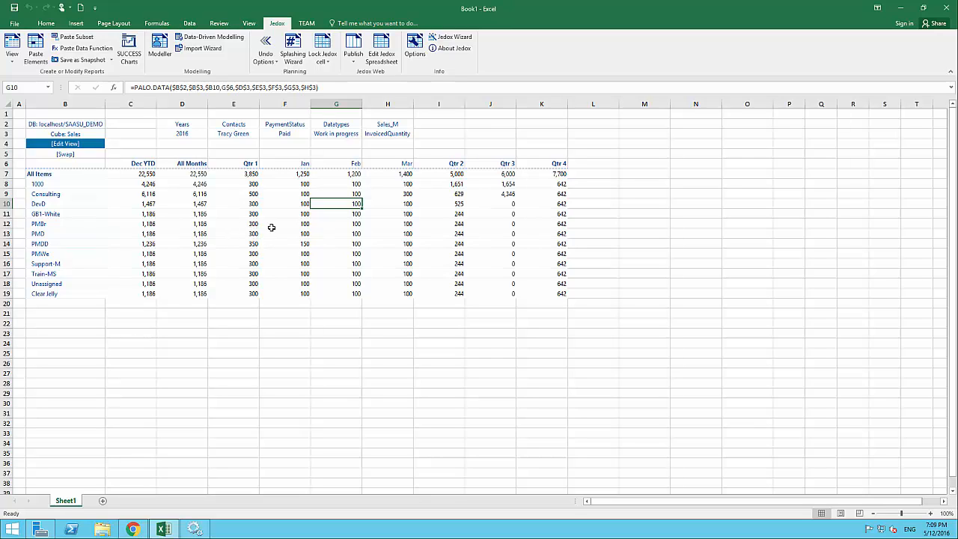
pyautogui.click(133, 529)
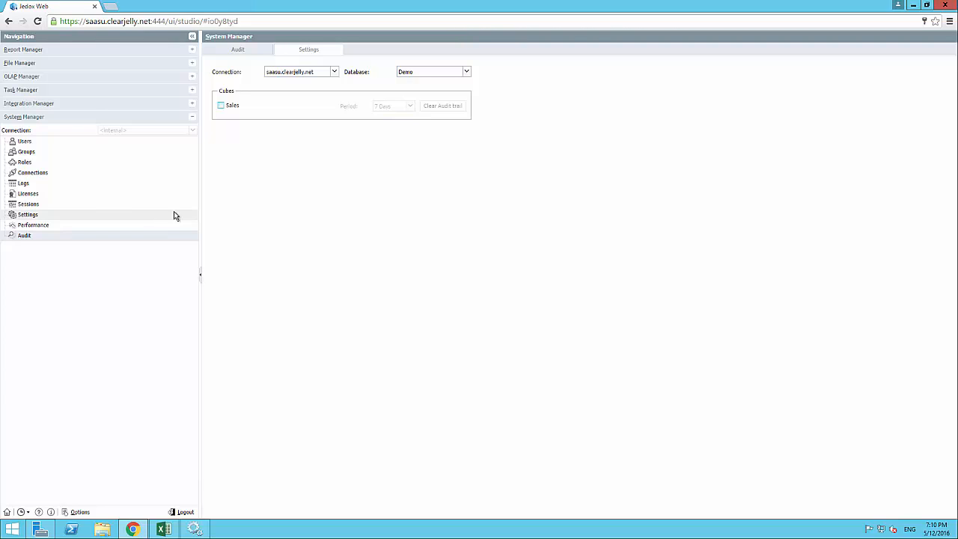
# Pick SAASU_DEMO as the audited database and view its Sales audit trail
pyautogui.click(431, 73)
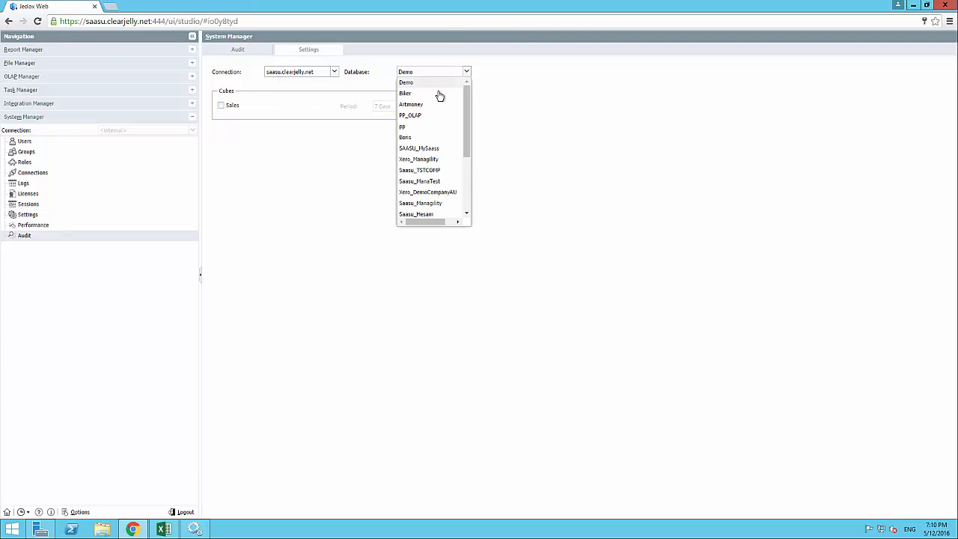
pyautogui.moveTo(471, 122); pyautogui.dragTo(471, 161)
pyautogui.click(423, 180)
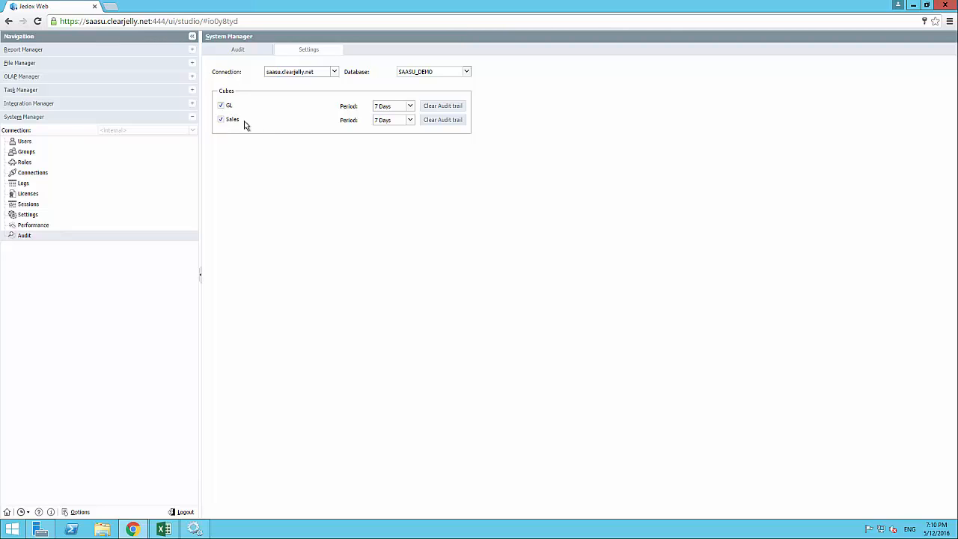
pyautogui.click(239, 52)
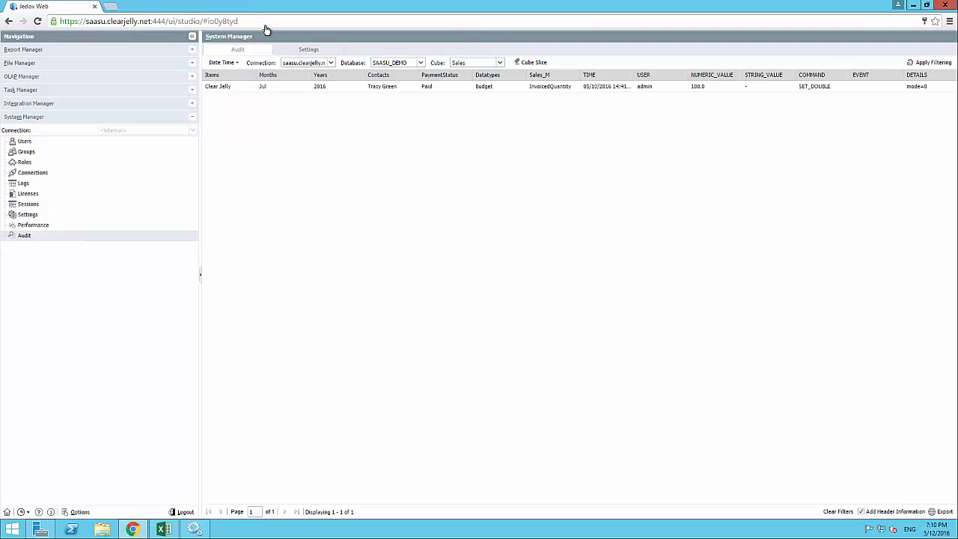
# Apply Filtering to refresh the Sales audit trail and inspect the latest All Items splash entry
pyautogui.click(303, 52)
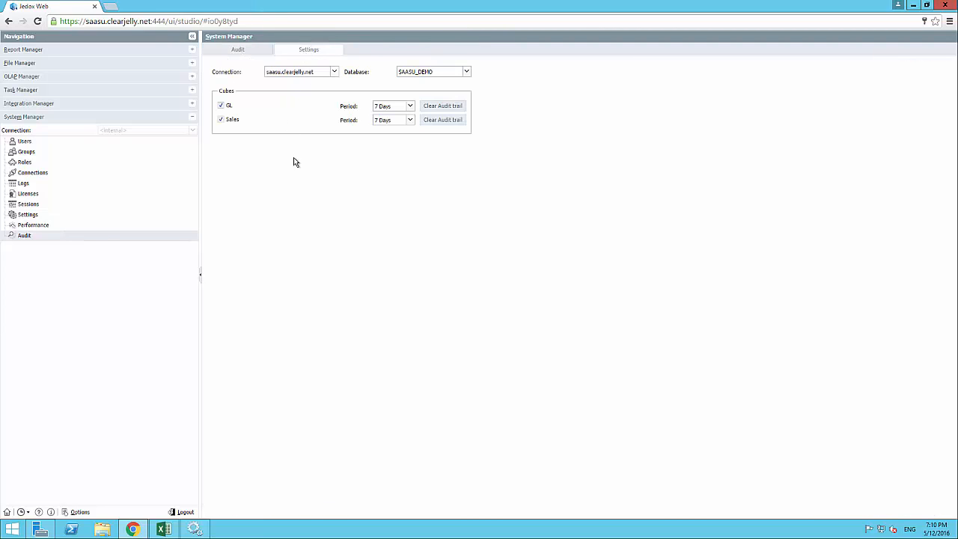
pyautogui.click(247, 52)
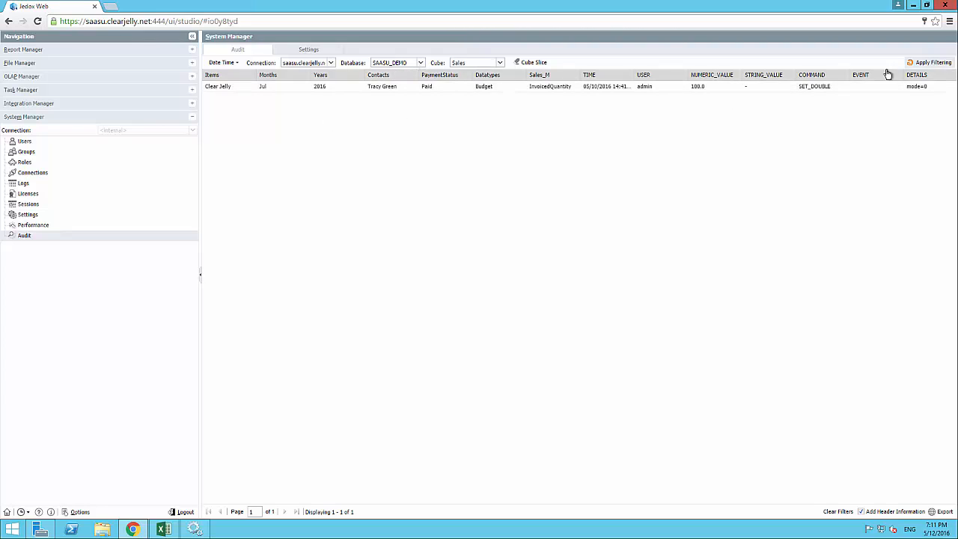
pyautogui.click(922, 65)
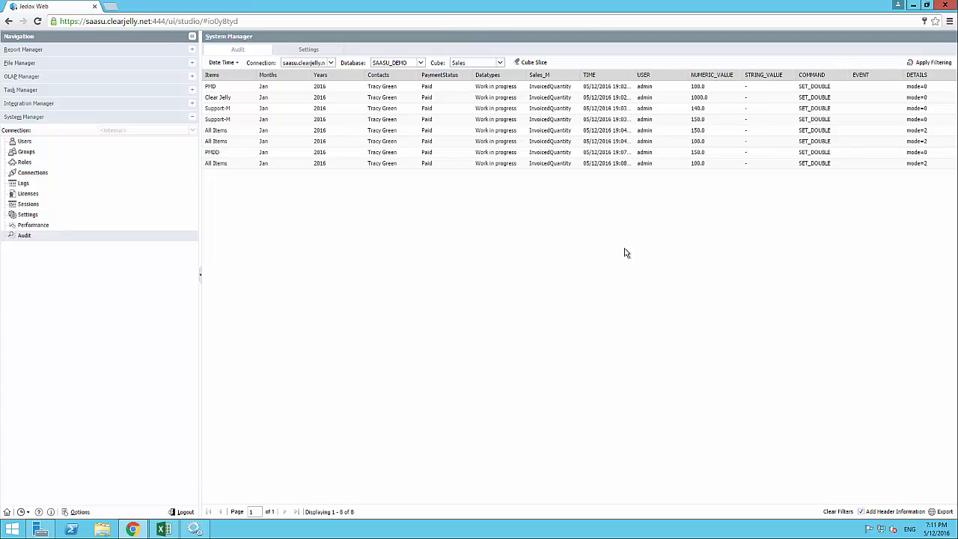
pyautogui.click(228, 164)
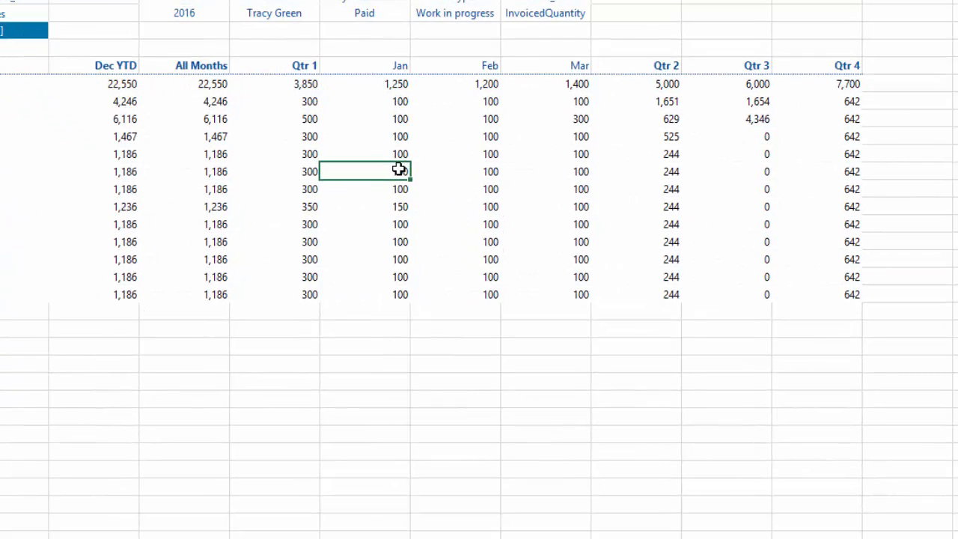
# Write 200 into PMBr's Jan cell and view its Drill History showing one SET_DOUBLE write
pyautogui.write('200')
pyautogui.press('Return')
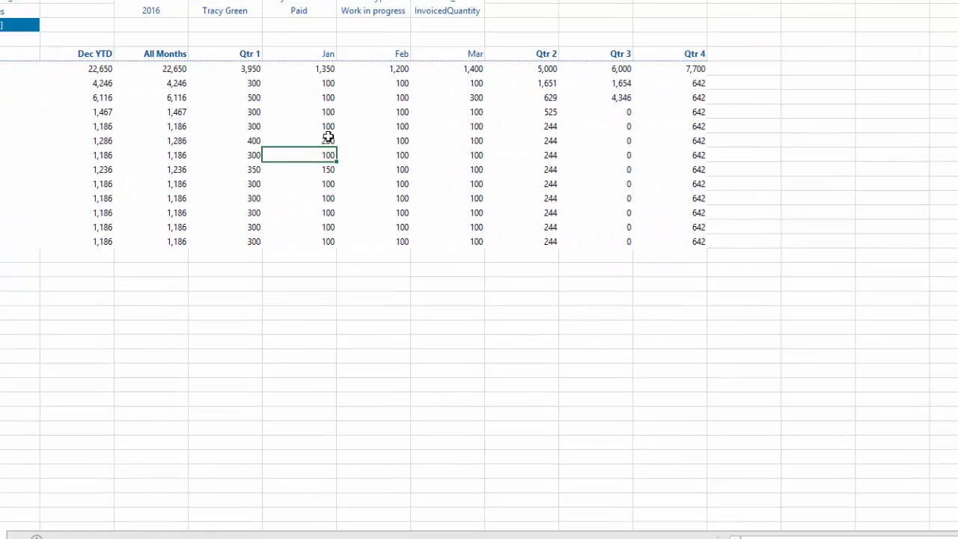
pyautogui.click(327, 141)
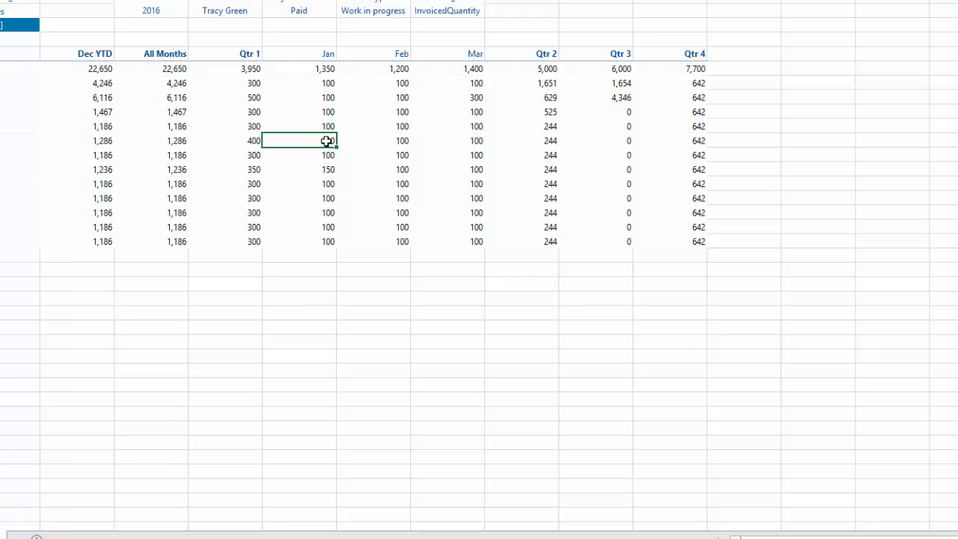
pyautogui.rightClick(327, 141)
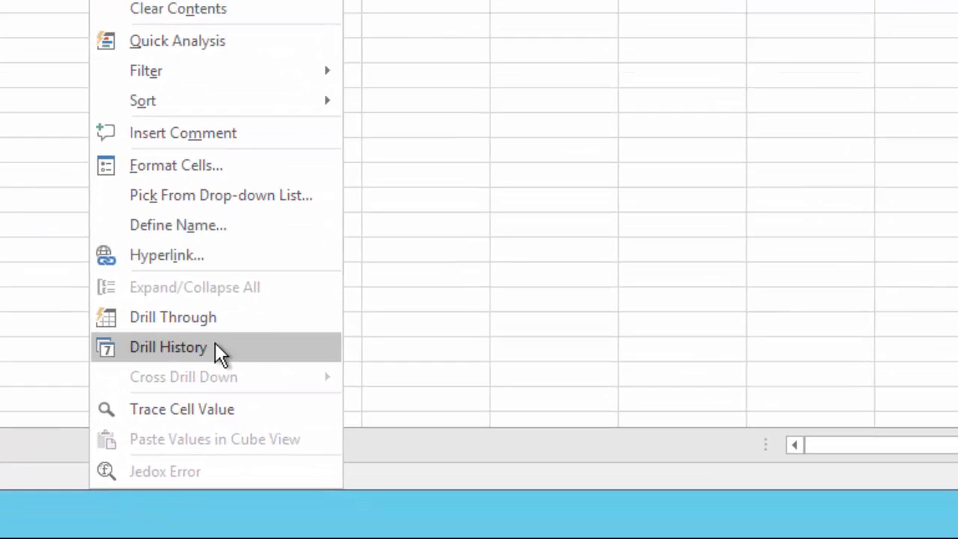
pyautogui.click(215, 346)
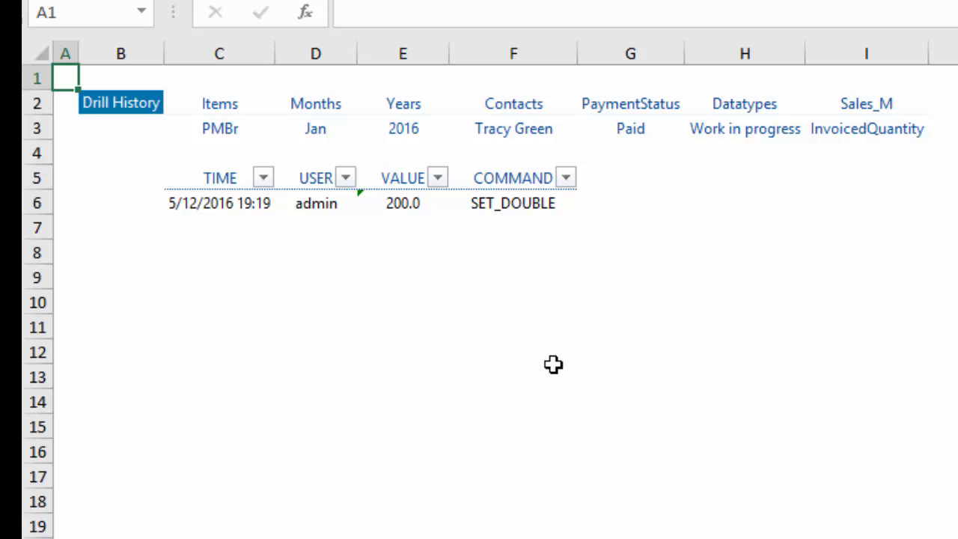
pyautogui.hotkey('alt', 'Tab')
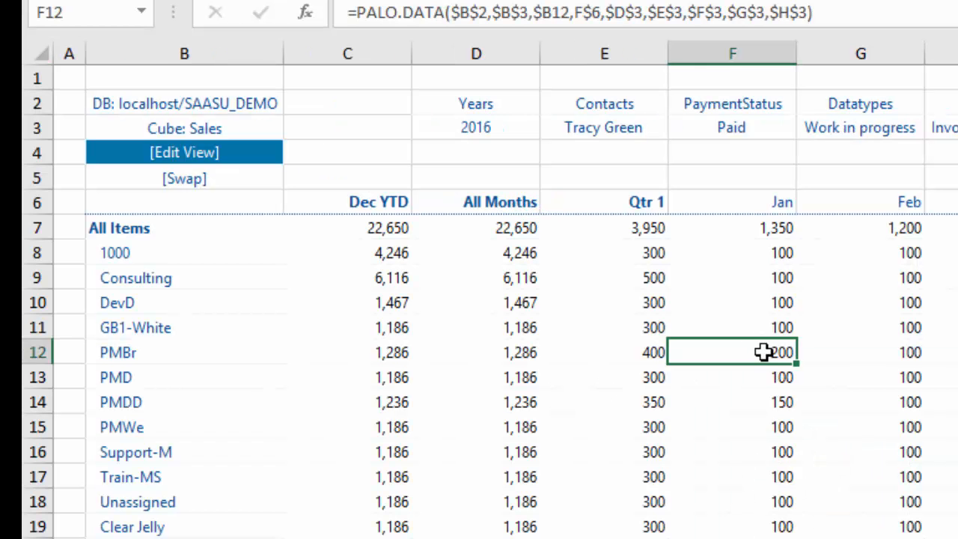
# Change PMBr's Jan in F12 to 300, lifting All Items Jan to 1,450, and request its Drill History
pyautogui.write('300')
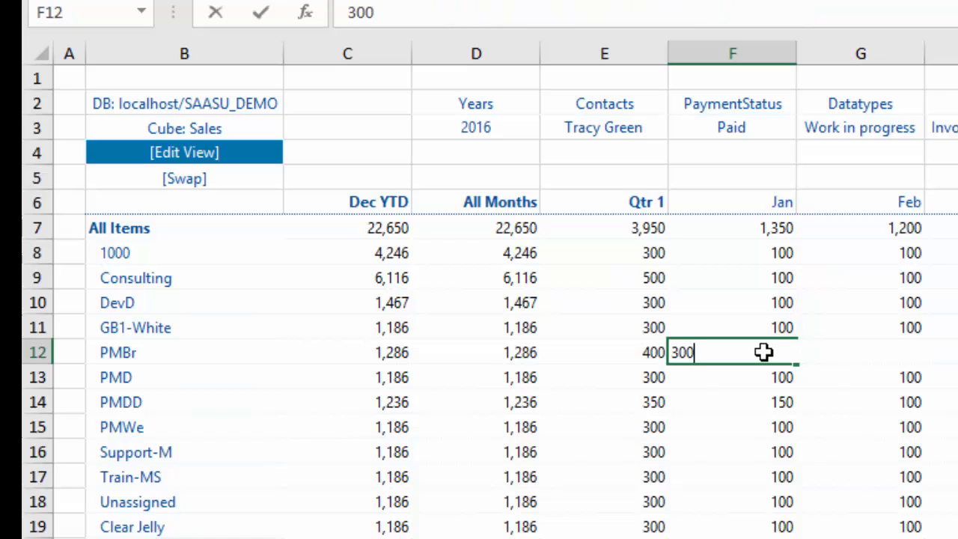
pyautogui.press('Return')
pyautogui.click(763, 352)
pyautogui.rightClick(765, 355)
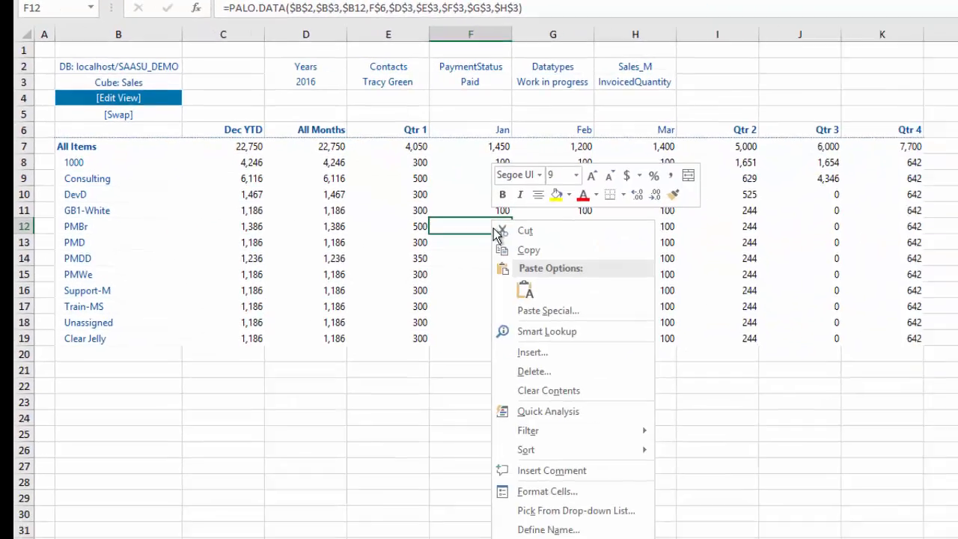
pyautogui.click(447, 472)
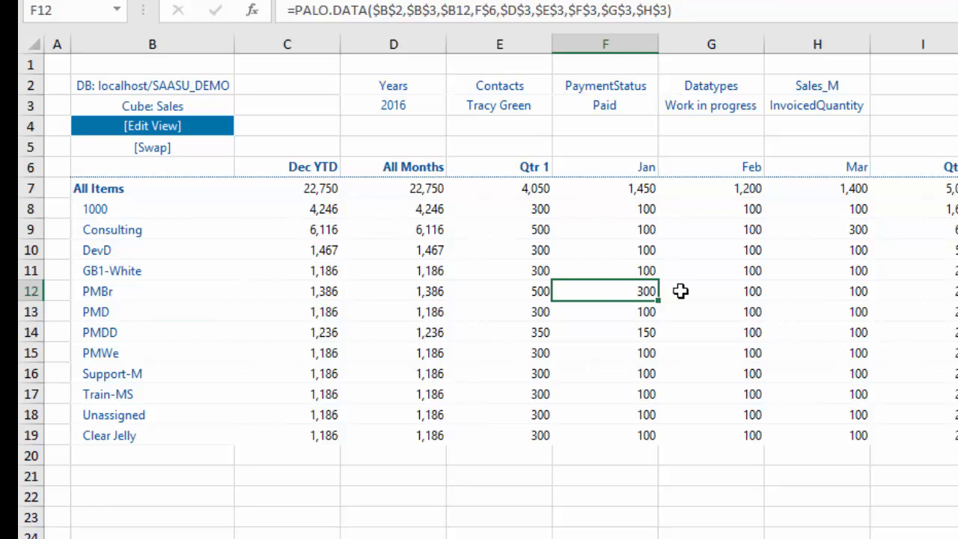
# Expand Qtr 3 into Jul, Aug and Sep columns, then select Jul cells and an empty cell beside the report
pyautogui.doubleClick(945, 157)
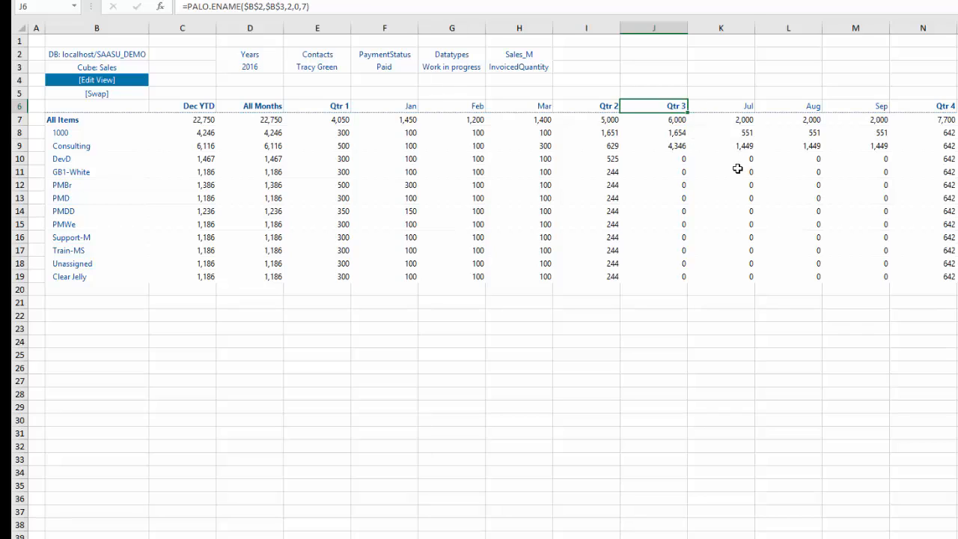
pyautogui.moveTo(739, 171); pyautogui.dragTo(744, 286)
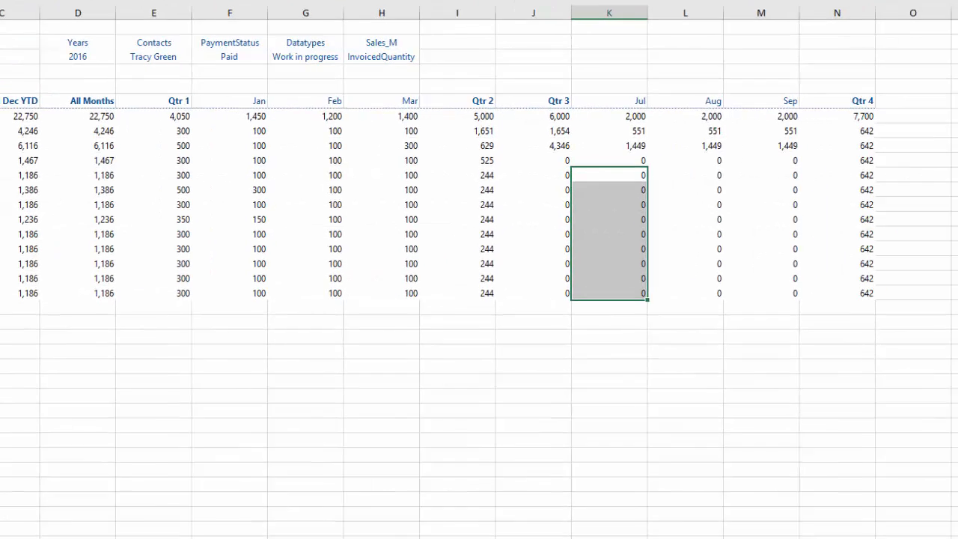
pyautogui.click(957, 149)
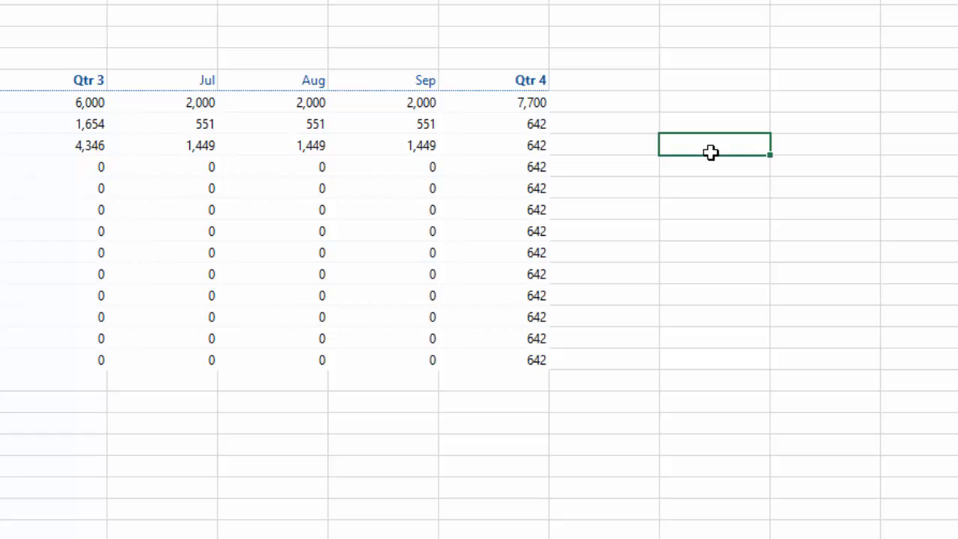
pyautogui.press('Down')
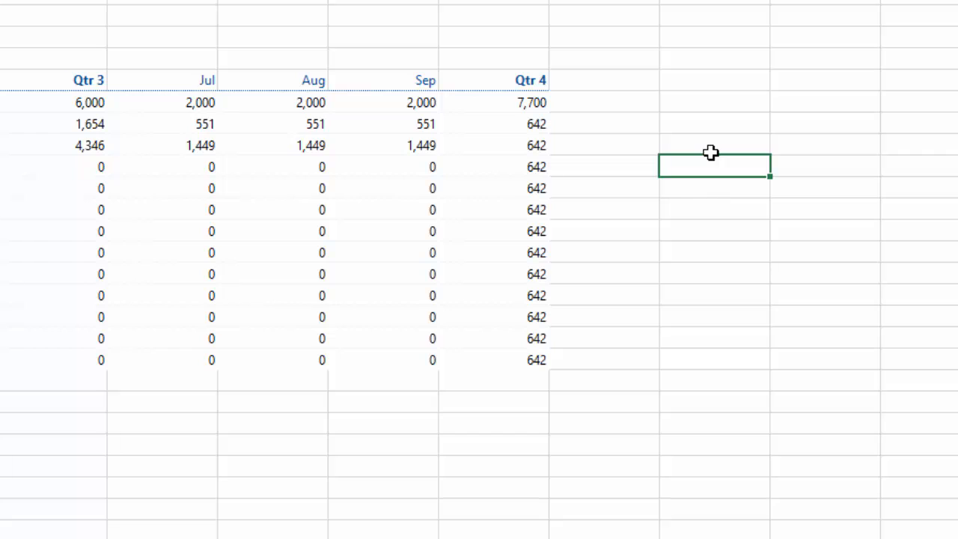
pyautogui.click(162, 166)
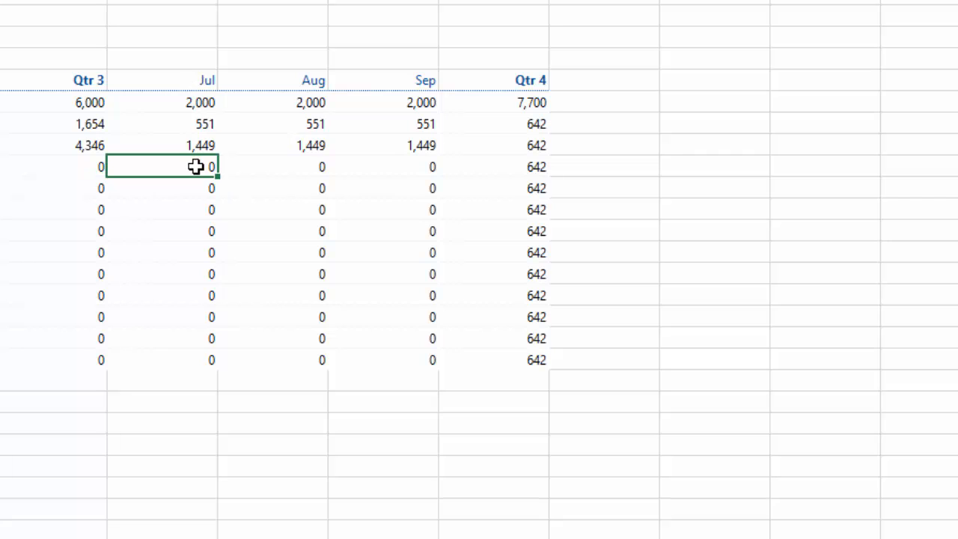
pyautogui.click(728, 174)
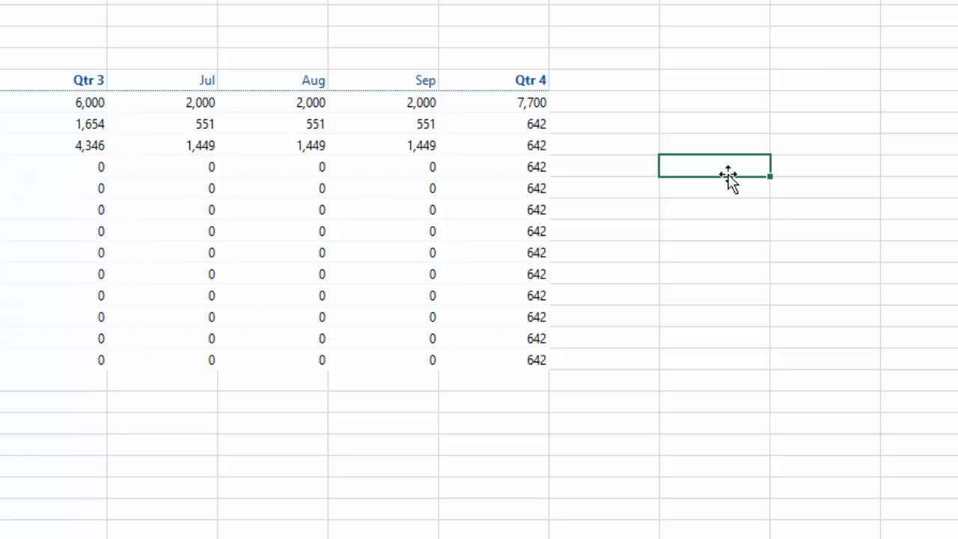
# Enter 1230 and 1234 and fill the series down to 1270 in steps of 4
pyautogui.write('1230')
pyautogui.press('Return')
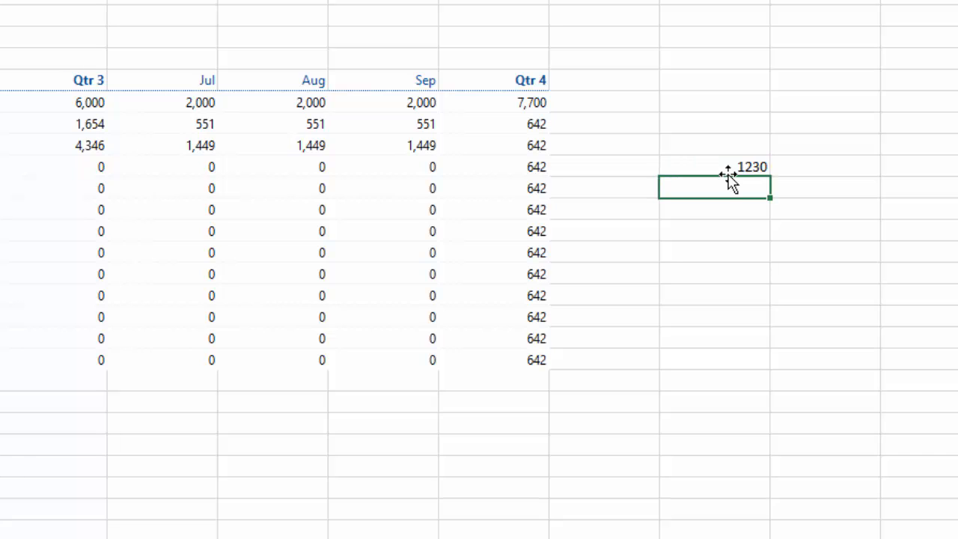
pyautogui.write('1234')
pyautogui.press('Return')
pyautogui.moveTo(738, 170); pyautogui.dragTo(761, 386)
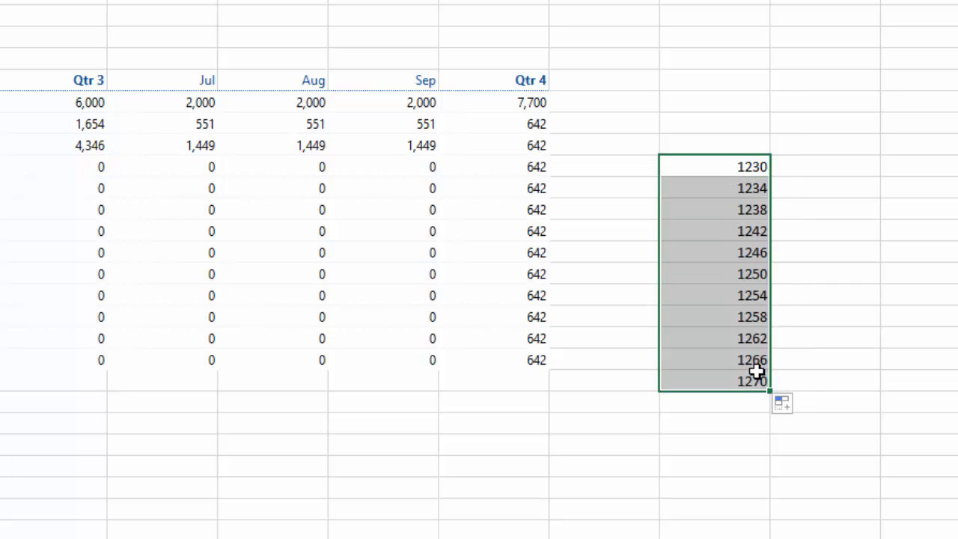
pyautogui.click(727, 356)
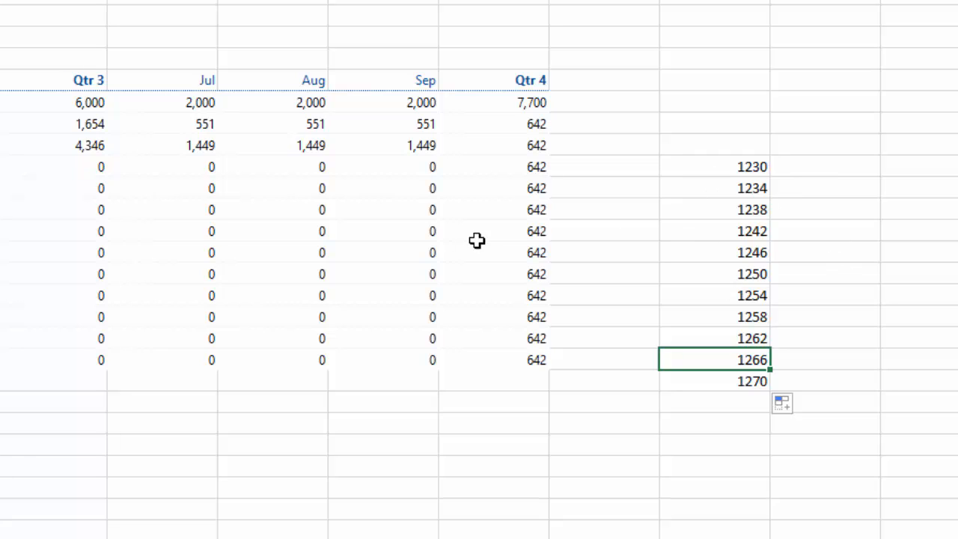
# Briefly select the Jul cells of the zero-valued rows, then pick the cell right of 1230
pyautogui.moveTo(178, 165); pyautogui.dragTo(186, 353)
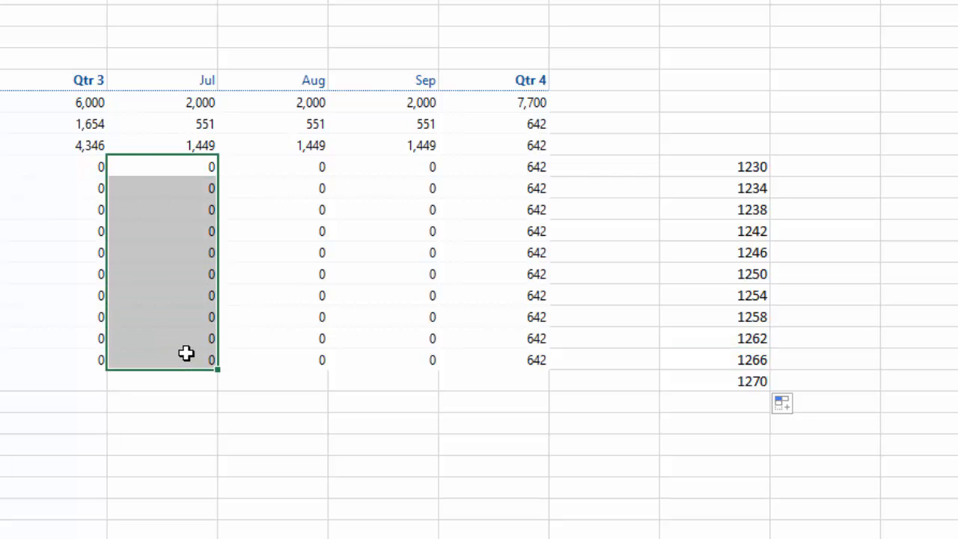
pyautogui.click(392, 341)
pyautogui.click(847, 167)
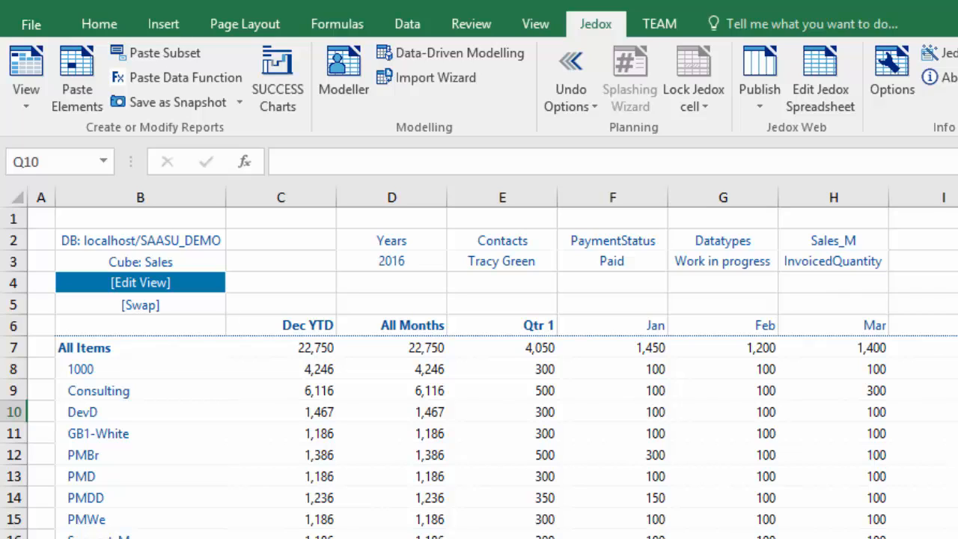
# Insert a PALO.SETDATA function with guessed arguments into the cell beside 1230
pyautogui.click(158, 83)
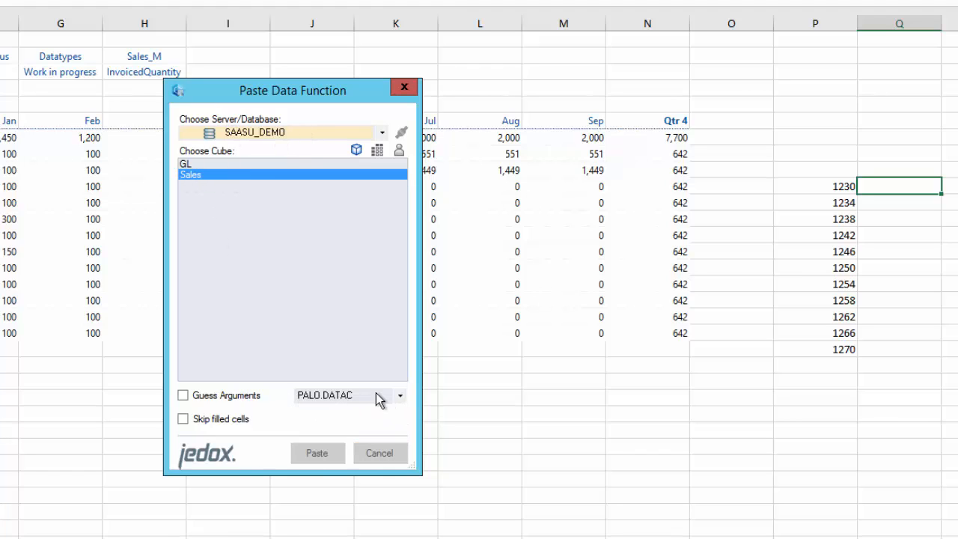
pyautogui.click(399, 397)
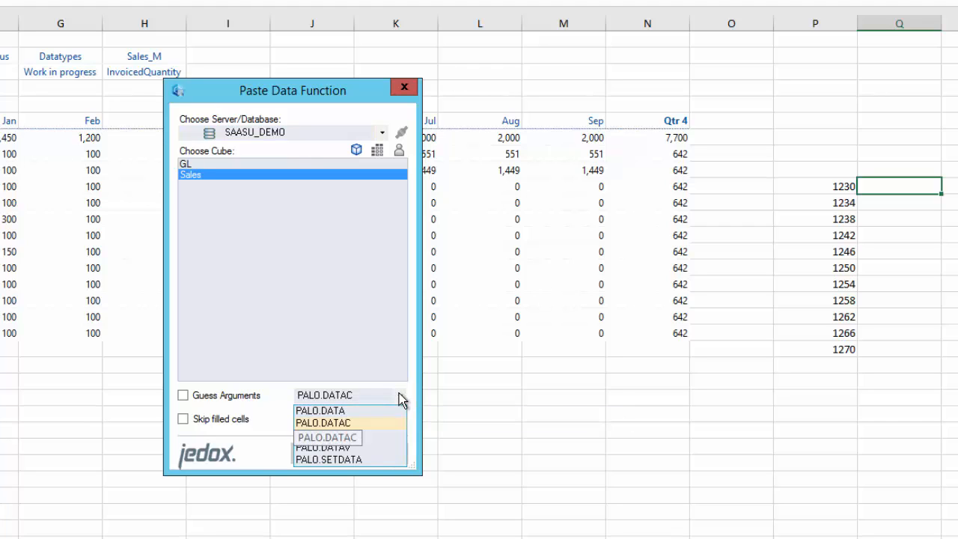
pyautogui.click(350, 458)
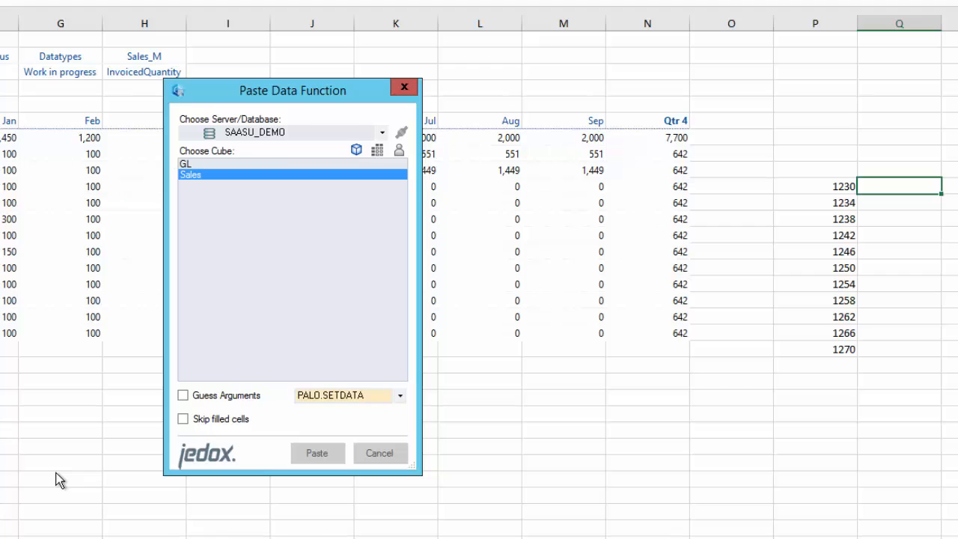
pyautogui.click(192, 403)
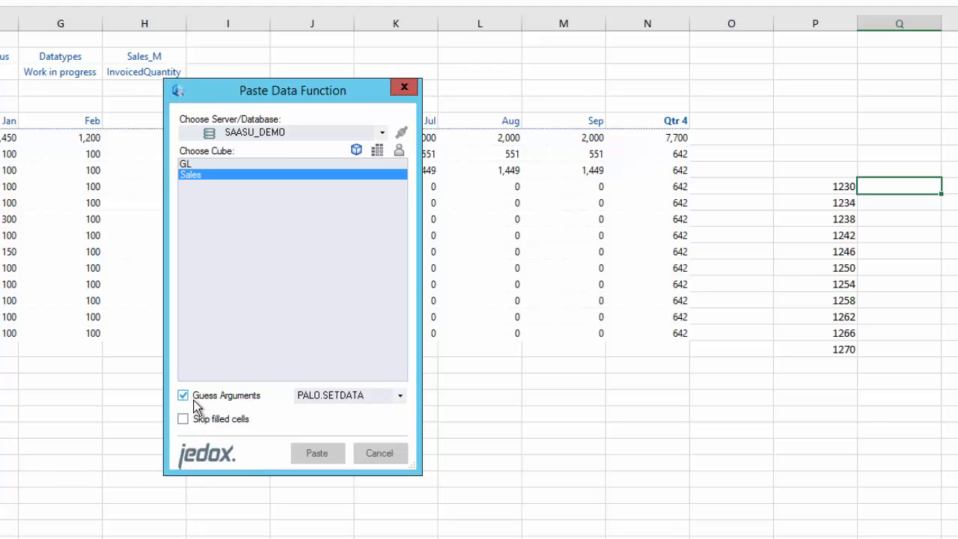
pyautogui.click(316, 454)
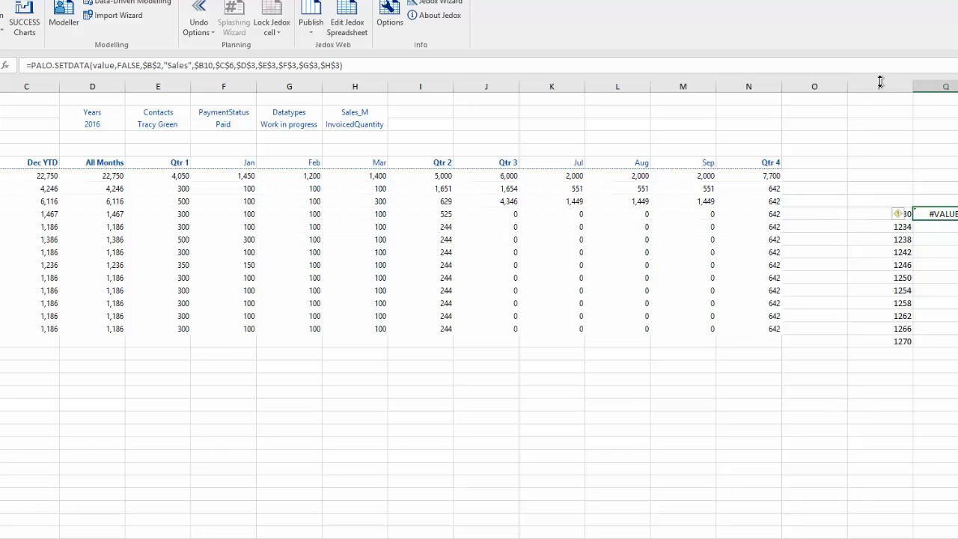
# Point the SETDATA value argument at P10 and delete the fixed $C$6 Dec YTD reference
pyautogui.click(875, 217)
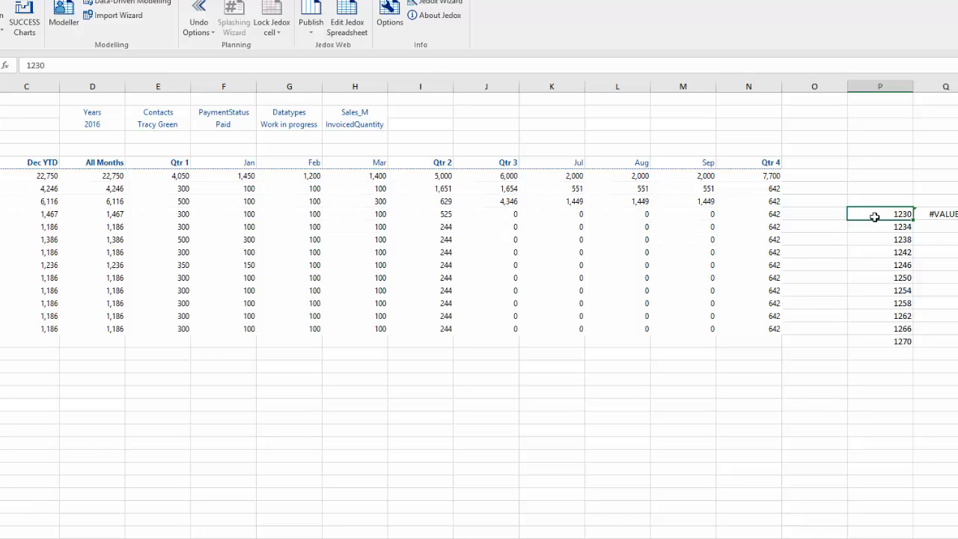
pyautogui.click(943, 218)
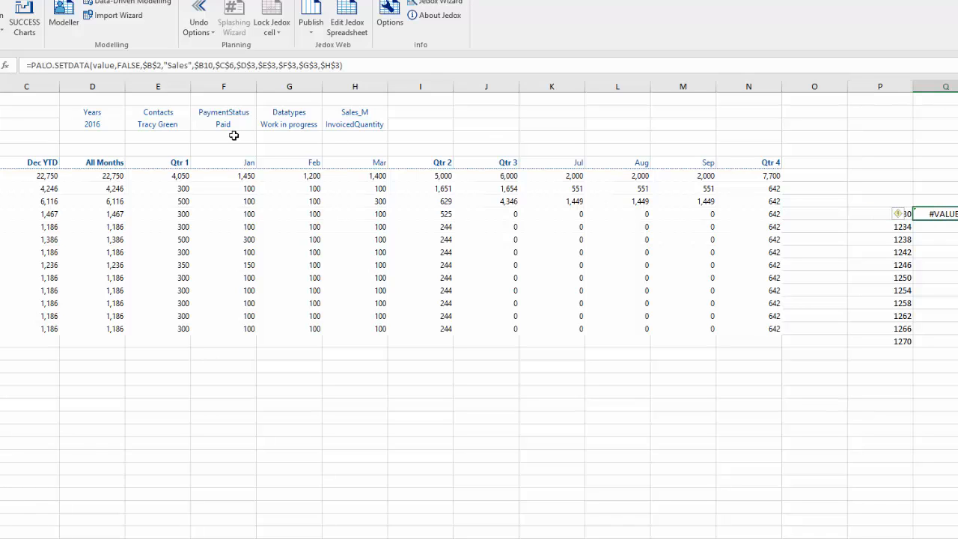
pyautogui.doubleClick(100, 66)
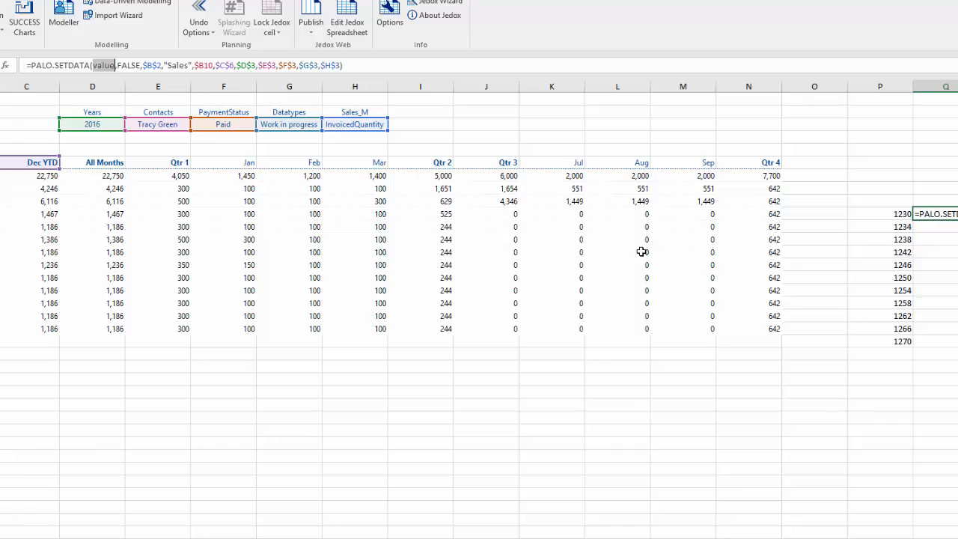
pyautogui.click(899, 215)
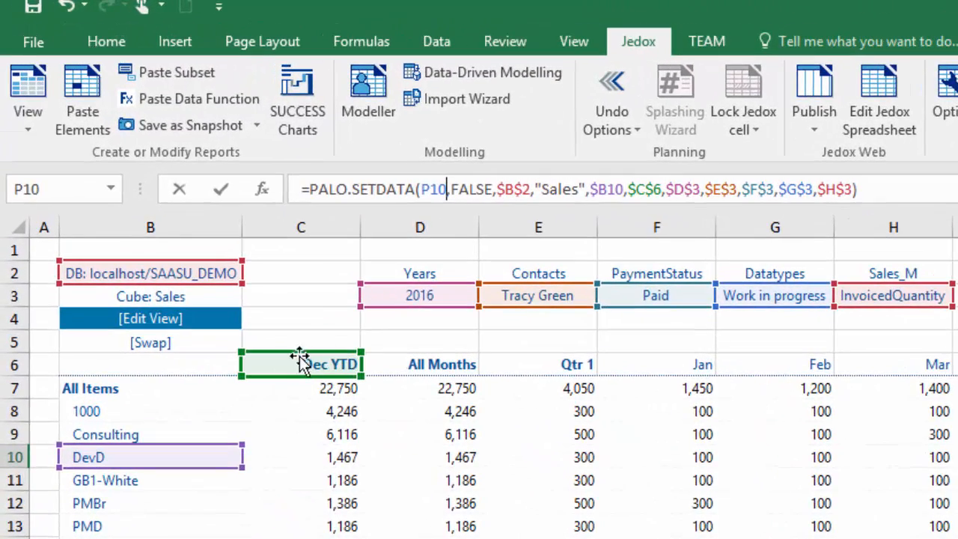
pyautogui.click(664, 190)
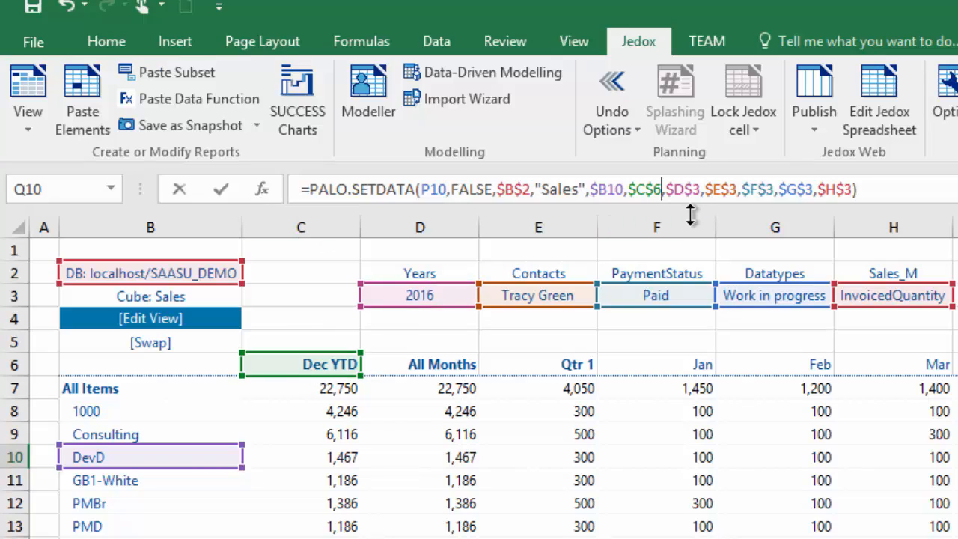
pyautogui.press('BackSpace')
pyautogui.press('BackSpace')
pyautogui.press('BackSpace')
pyautogui.press('BackSpace')
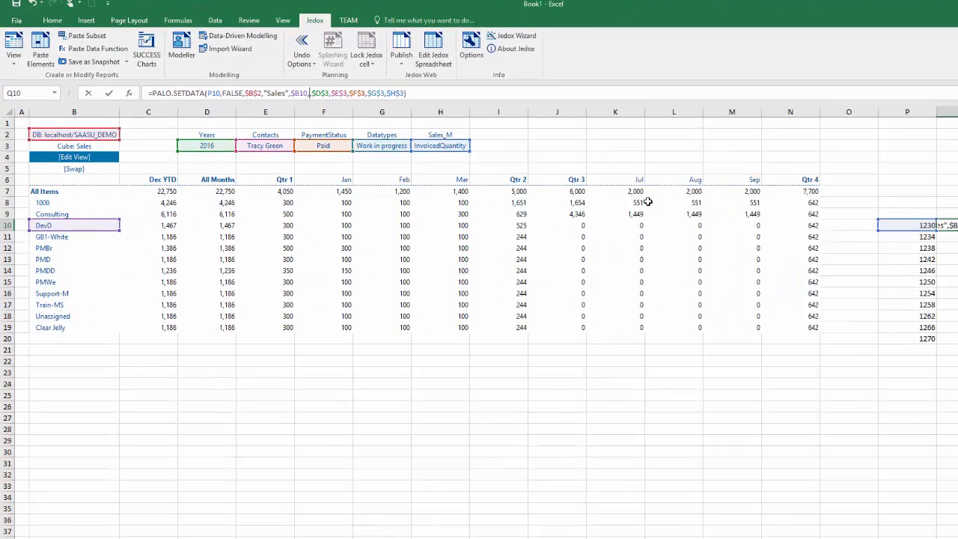
# Use the Jul header as the SETDATA month argument, made relative with F4, and confirm the formula
pyautogui.click(620, 179)
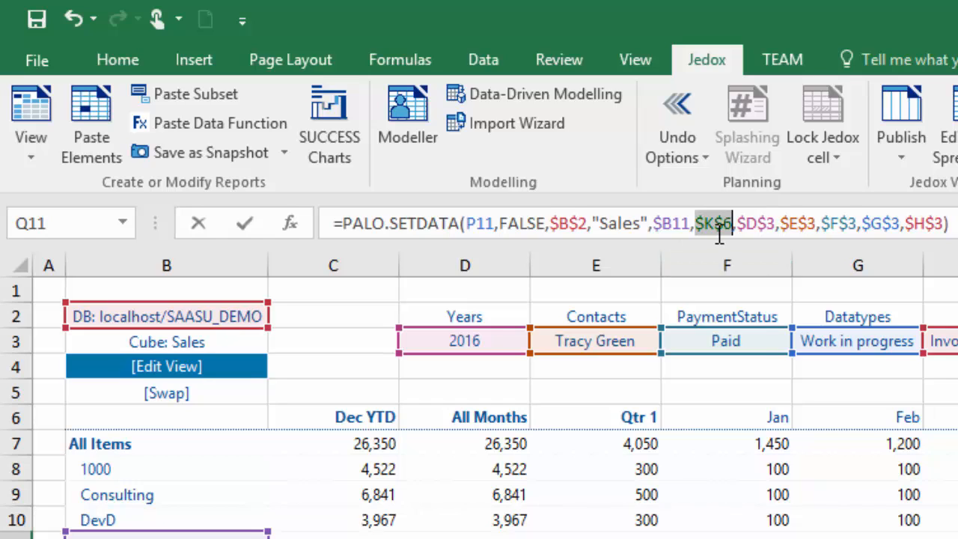
pyautogui.press('F4')
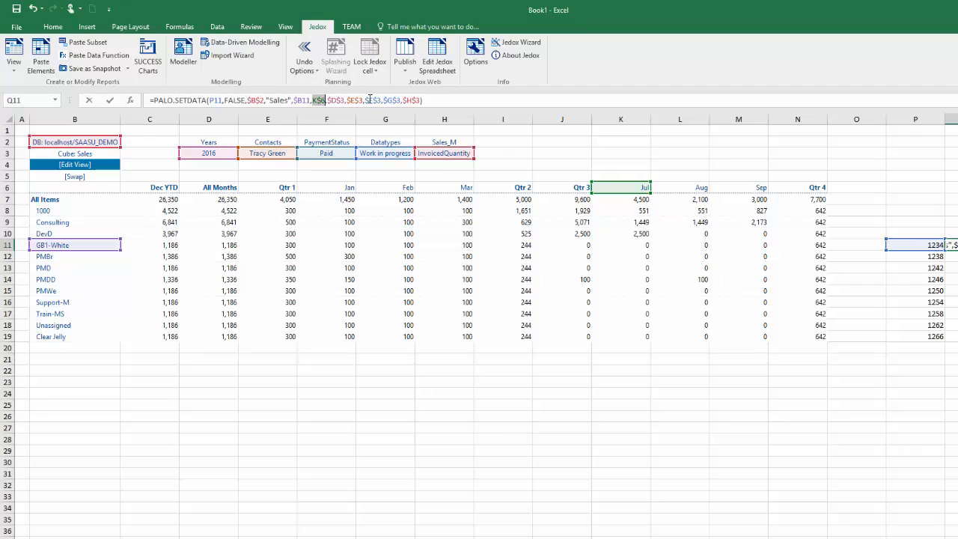
pyautogui.click(380, 100)
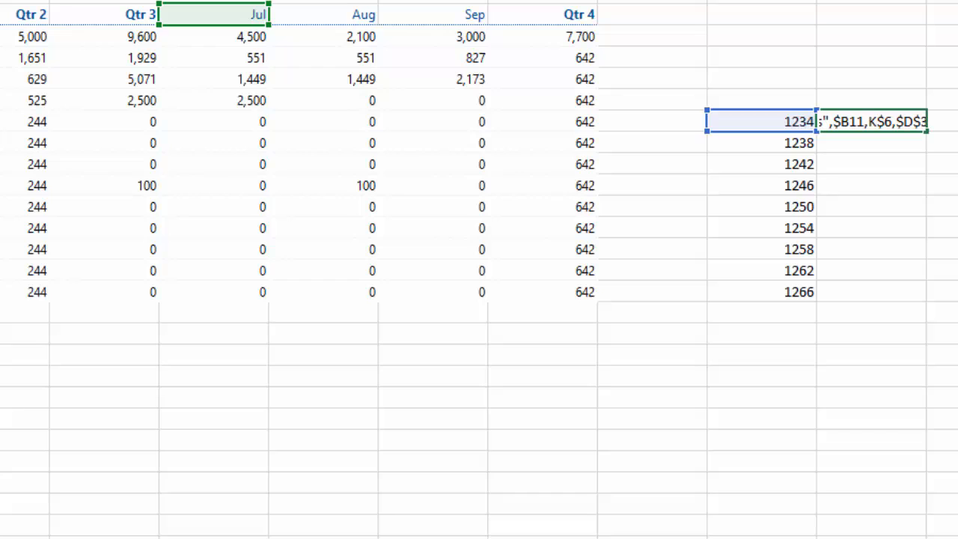
pyautogui.press('Return')
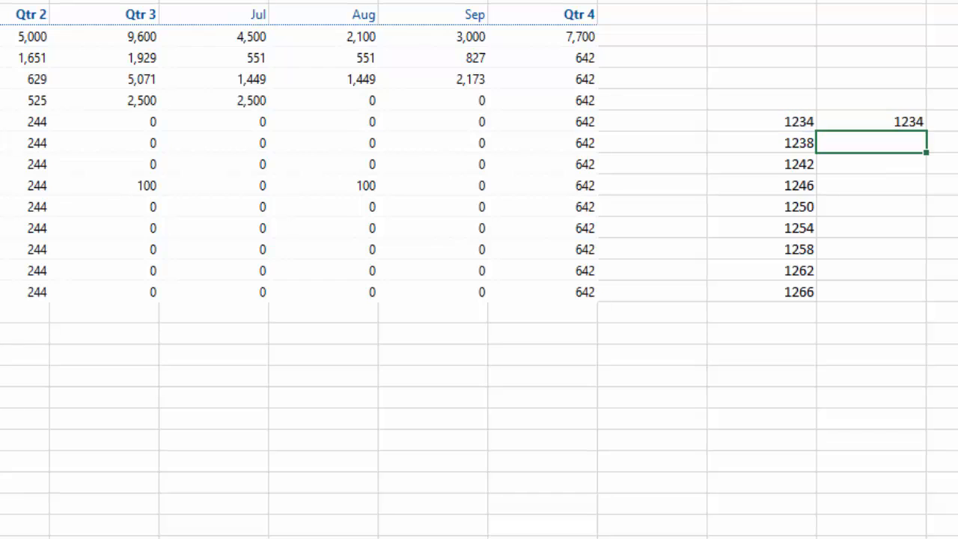
# Write the helper value 1234 into the Jul cube cell with F9 and check it shows 1,234
pyautogui.click(900, 121)
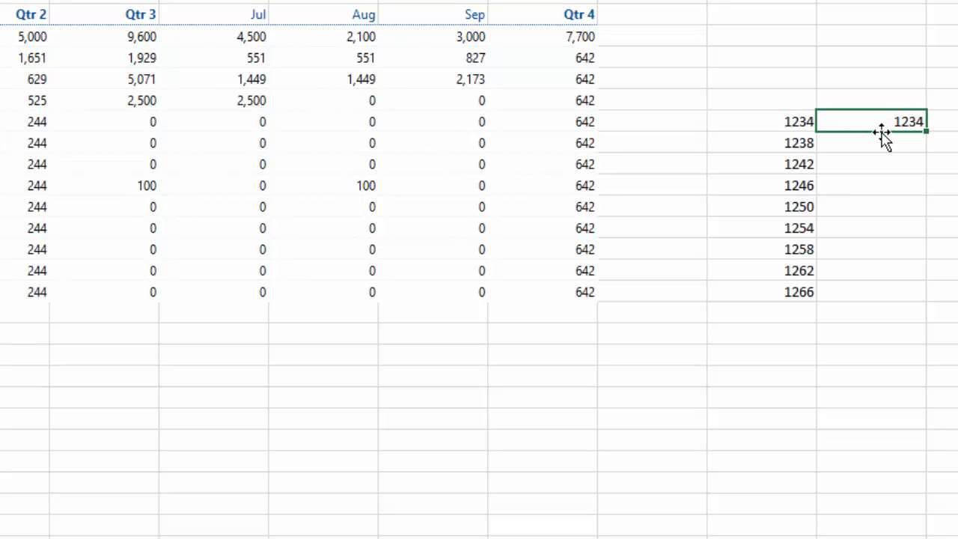
pyautogui.press('F9')
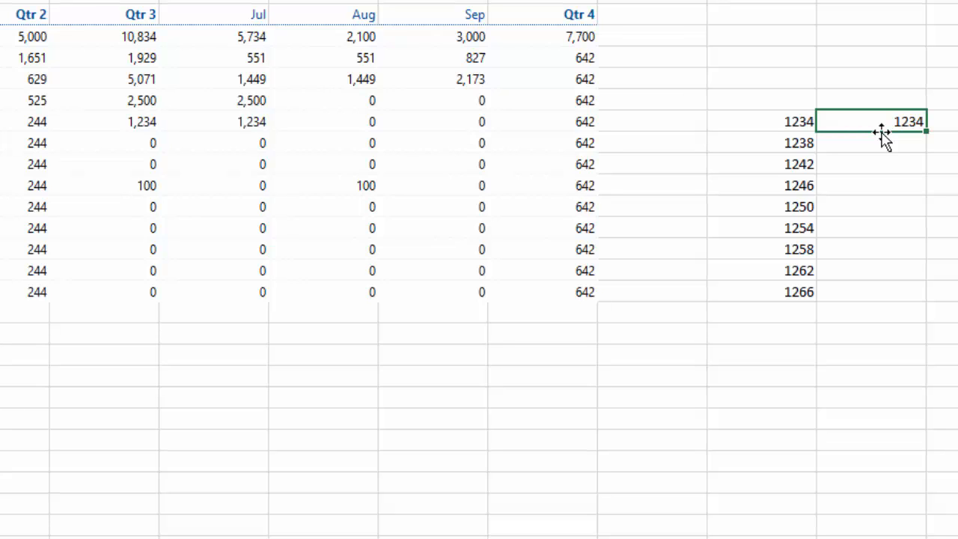
pyautogui.click(257, 122)
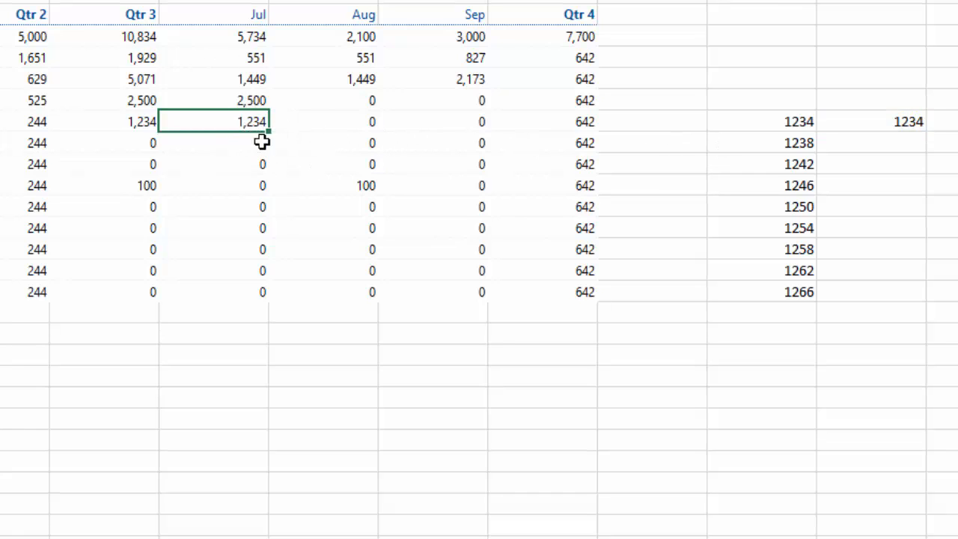
pyautogui.click(896, 124)
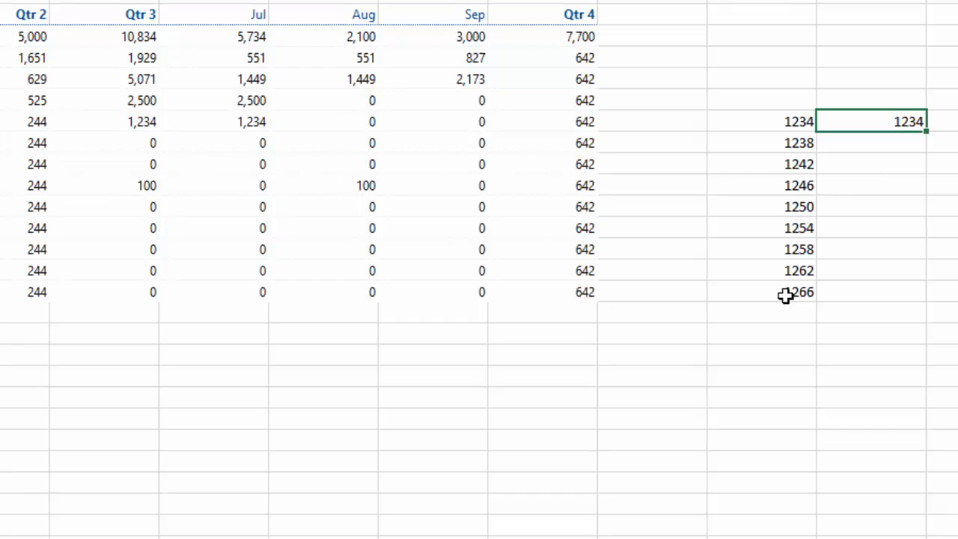
# Fill the helper series 1238 through 1266 and write those values into the Jul column
pyautogui.moveTo(927, 131); pyautogui.dragTo(906, 304)
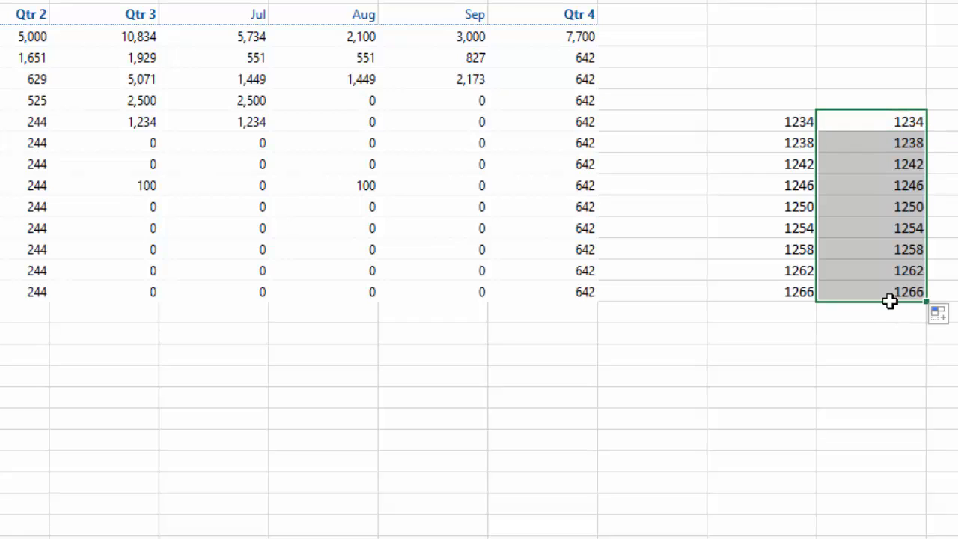
pyautogui.click(909, 166)
pyautogui.click(904, 271)
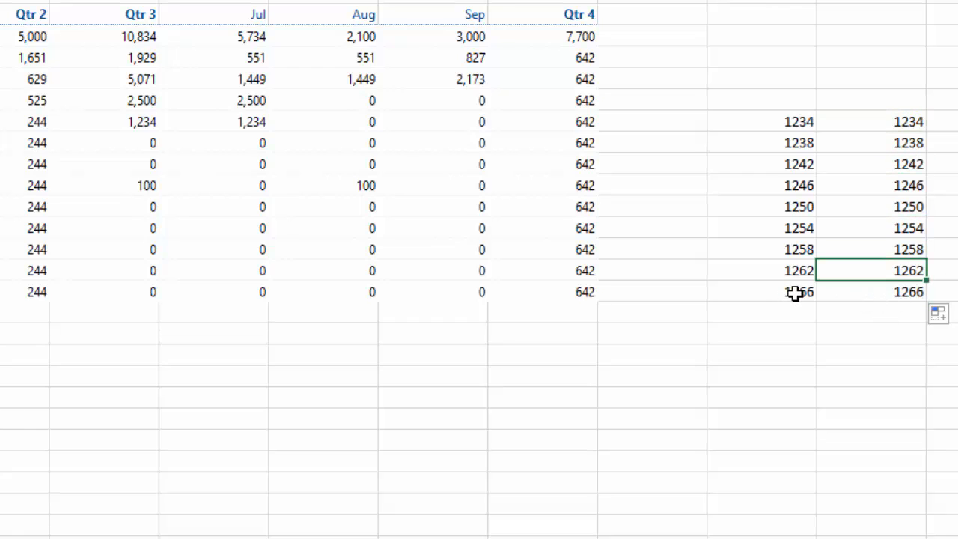
pyautogui.click(884, 293)
pyautogui.click(792, 292)
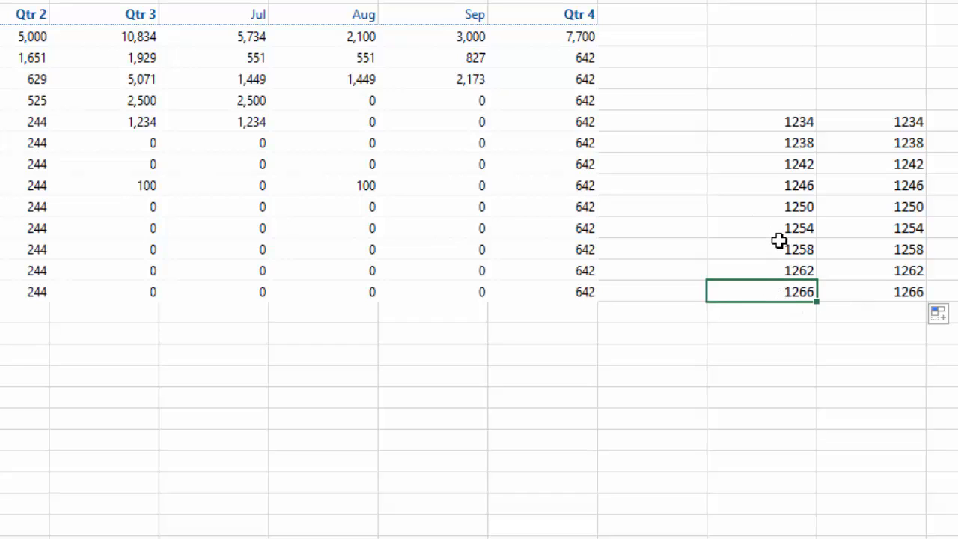
pyautogui.press('F9')
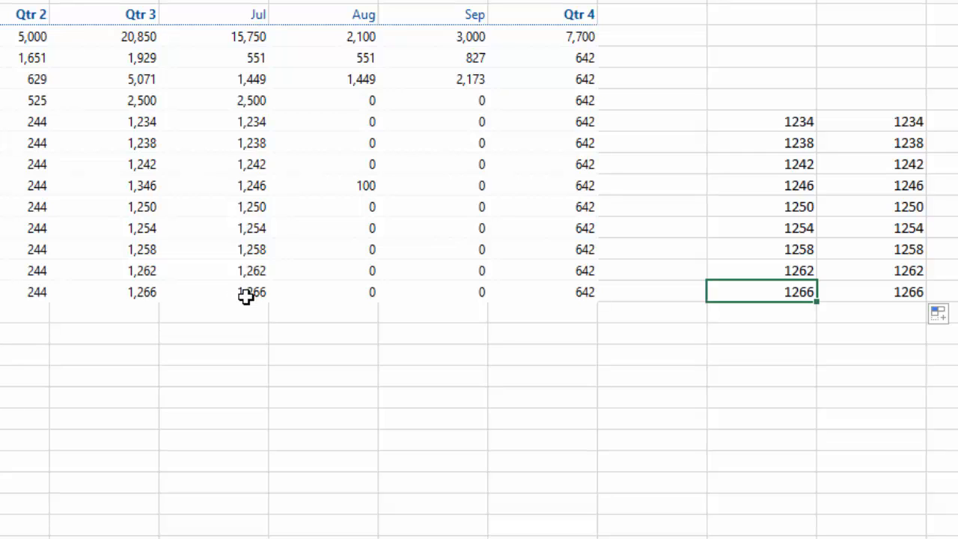
pyautogui.click(784, 207)
# Copy helper values 1250–1266 and paste them as cube values into the last five Aug cells
pyautogui.moveTo(790, 215); pyautogui.dragTo(789, 293)
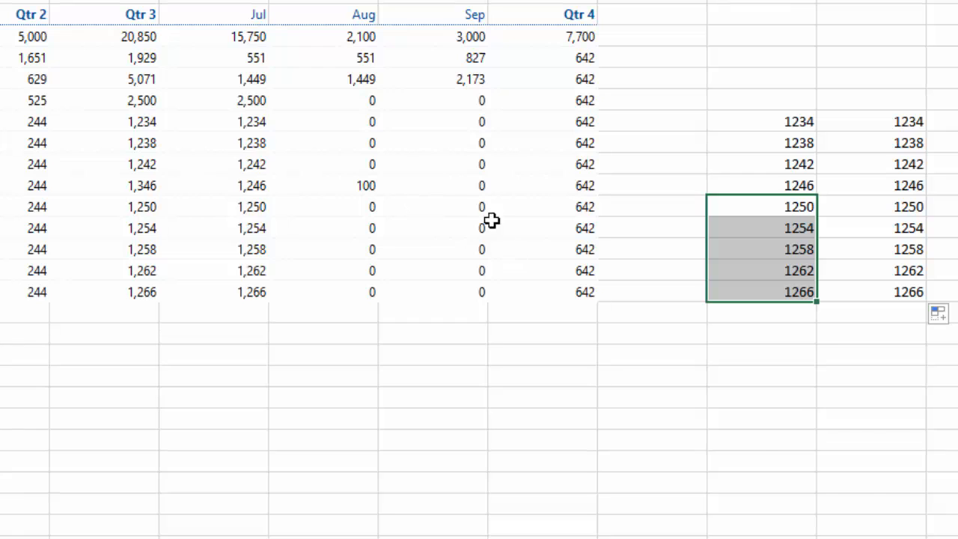
pyautogui.hotkey('ctrl', 'q')
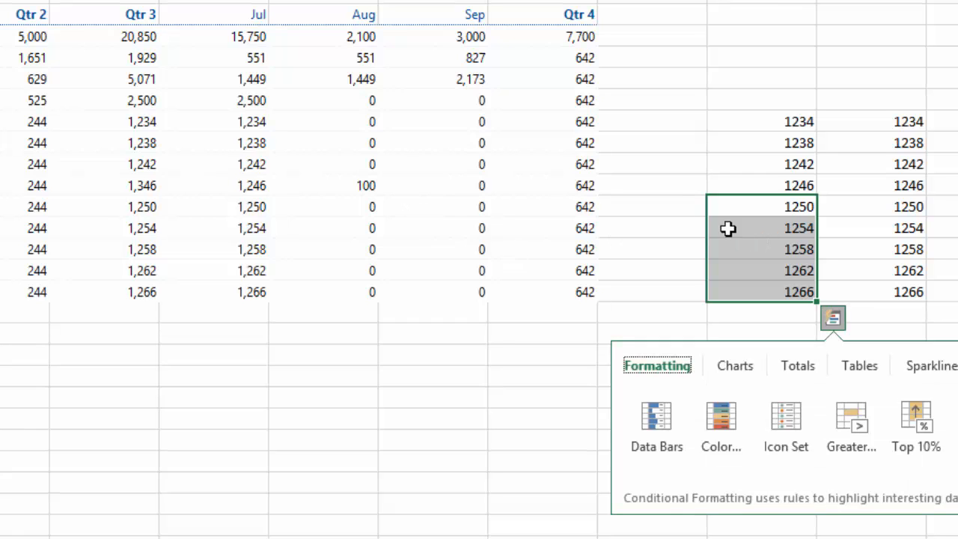
pyautogui.rightClick(741, 236)
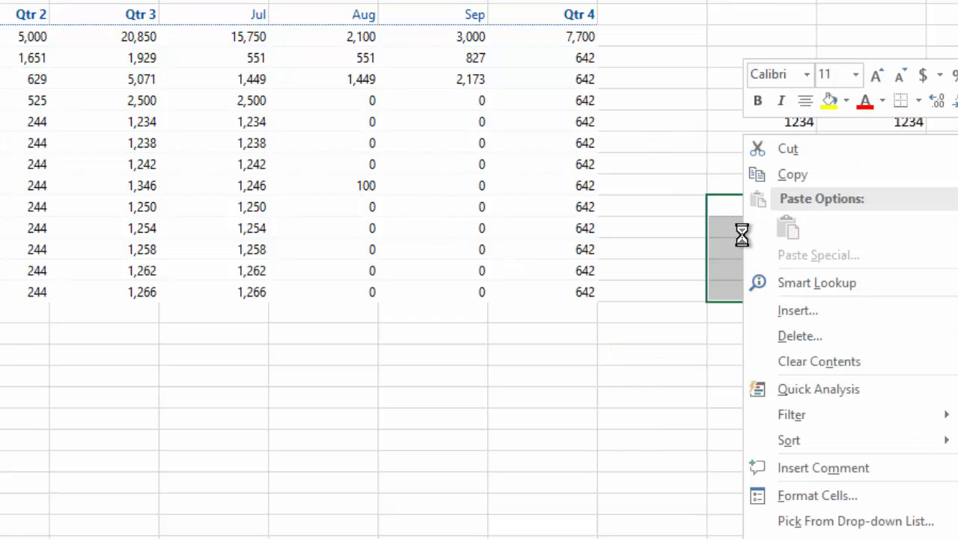
pyautogui.click(798, 174)
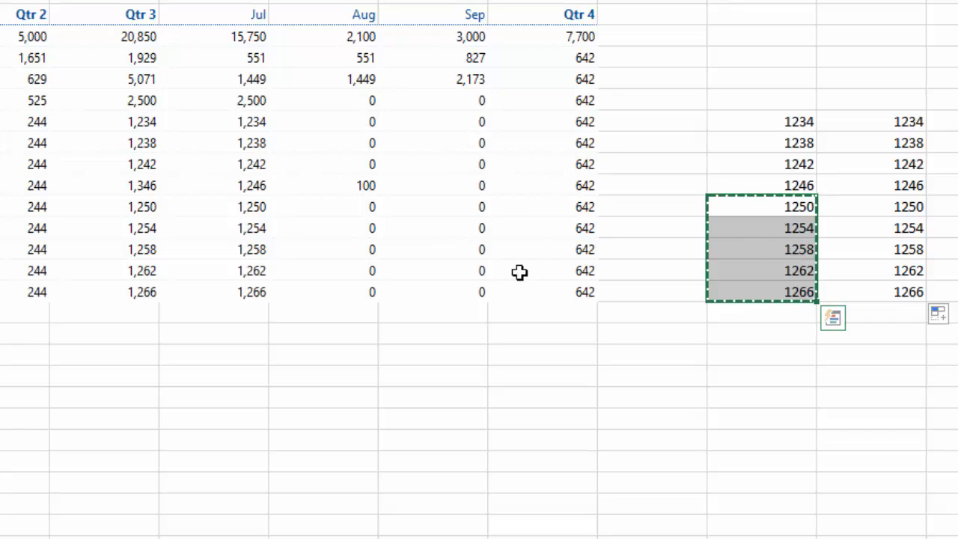
pyautogui.moveTo(352, 207); pyautogui.dragTo(352, 291)
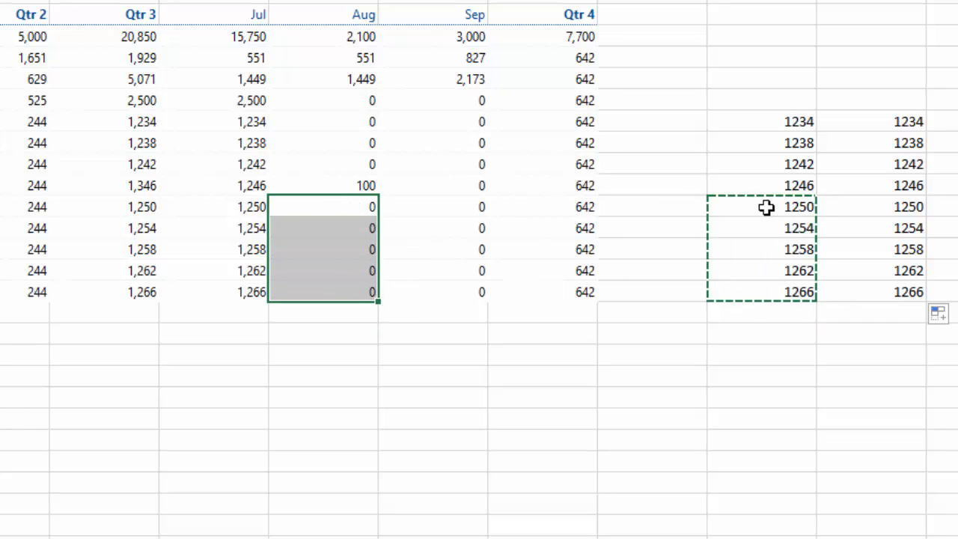
pyautogui.rightClick(342, 202)
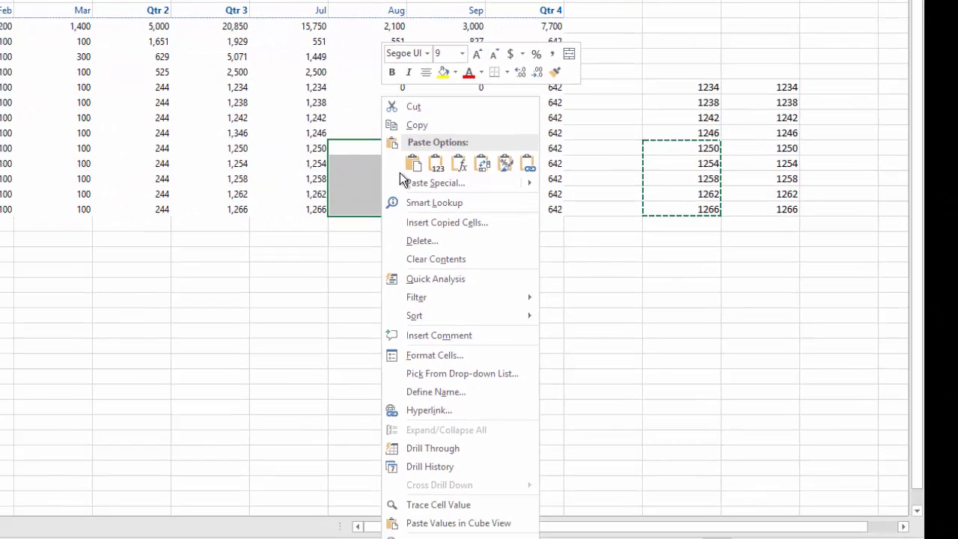
pyautogui.click(462, 523)
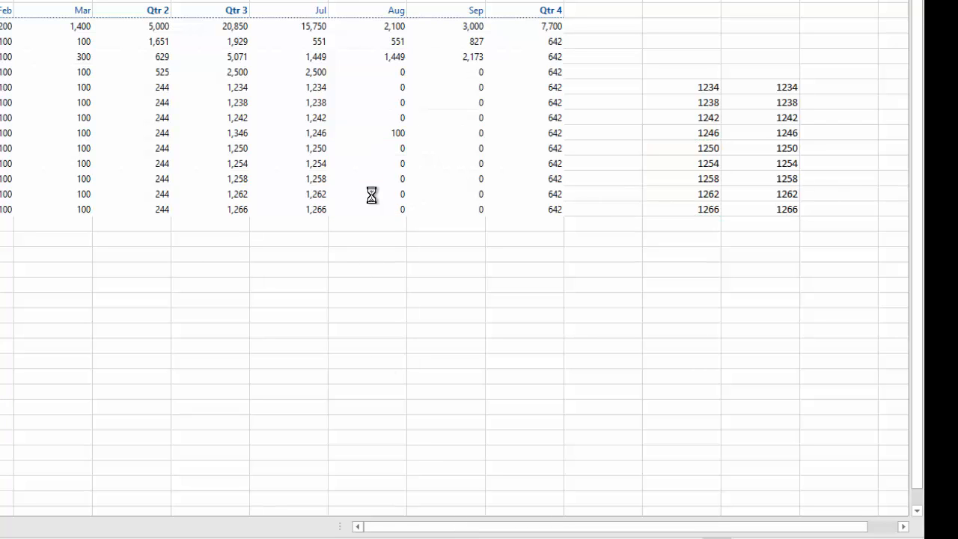
# Check the pasted Aug cells 1,250 through 1,266 against the helper values
pyautogui.click(701, 147)
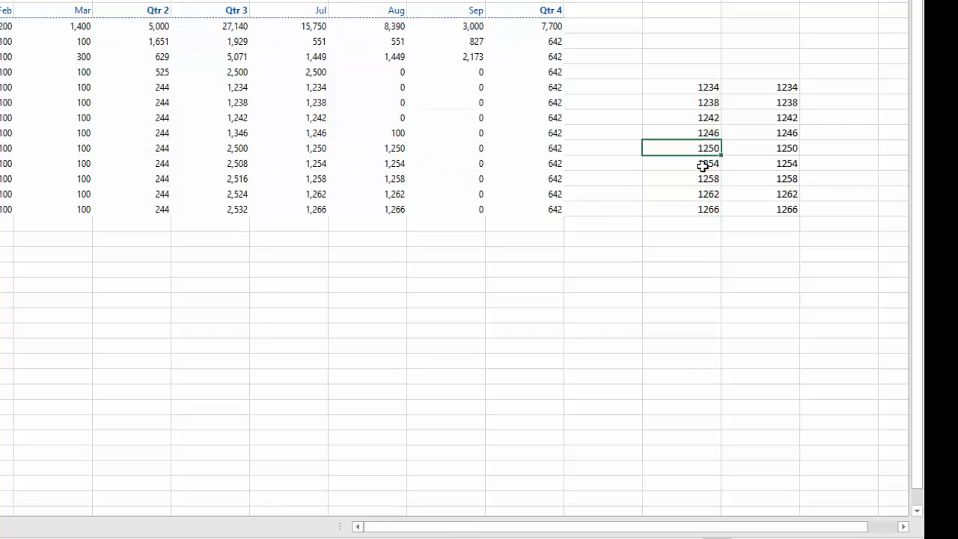
pyautogui.click(703, 195)
pyautogui.click(700, 210)
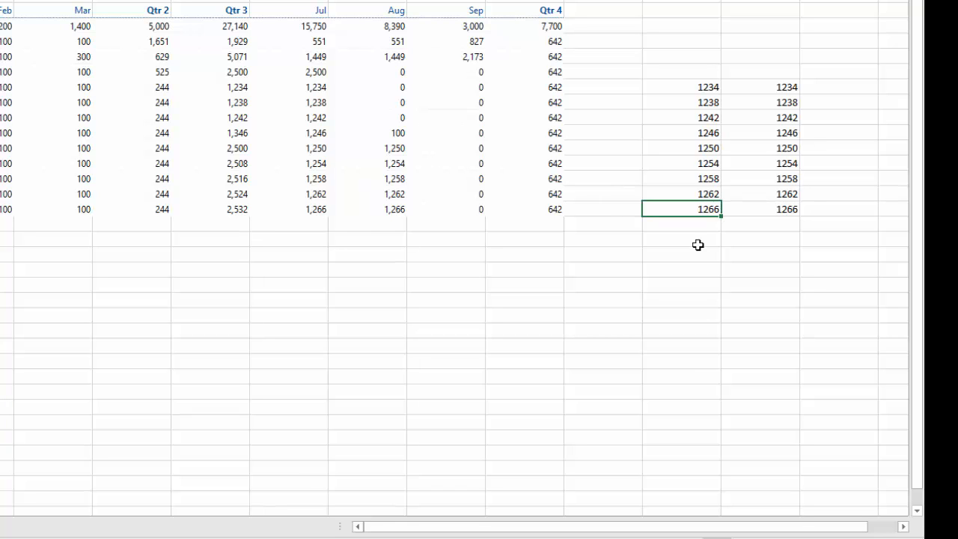
pyautogui.moveTo(395, 146); pyautogui.dragTo(395, 163)
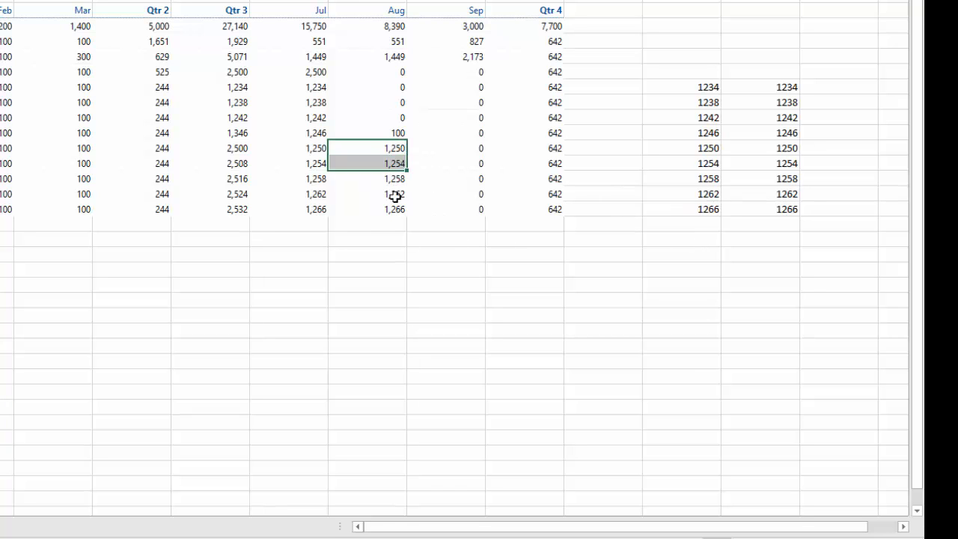
pyautogui.moveTo(395, 196); pyautogui.dragTo(395, 208)
pyautogui.rightClick(395, 208)
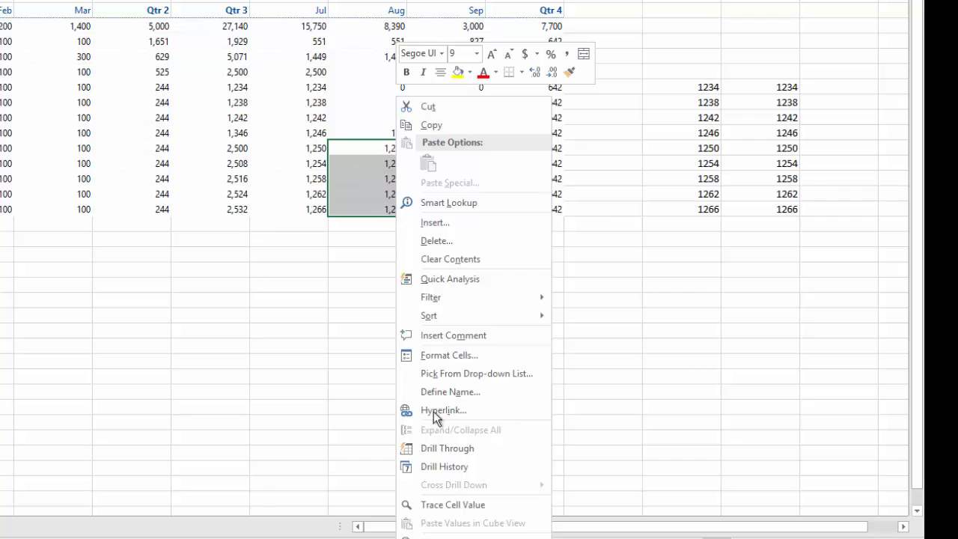
# Set the Sep cell in the 1,258 row to 100
pyautogui.click(698, 426)
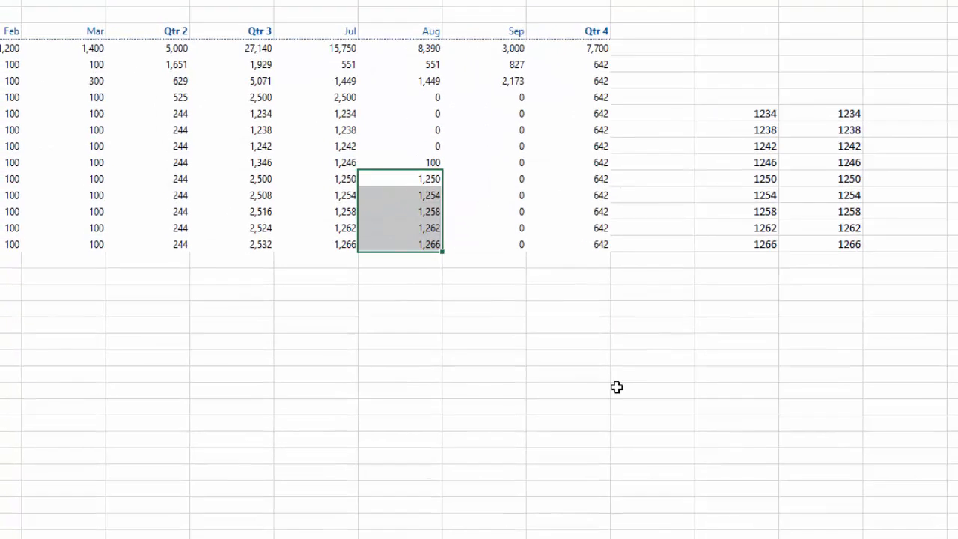
pyautogui.click(529, 316)
pyautogui.click(336, 286)
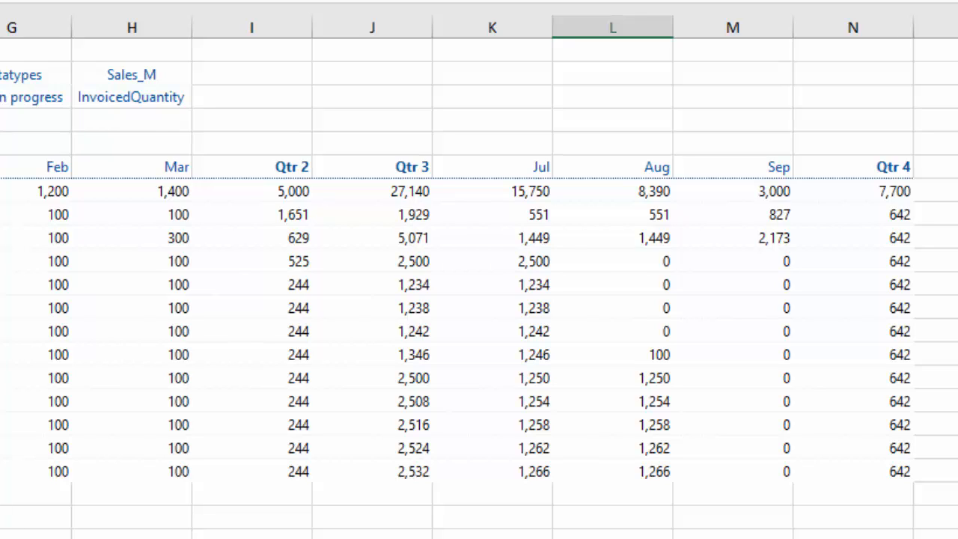
pyautogui.click(764, 425)
pyautogui.write('100')
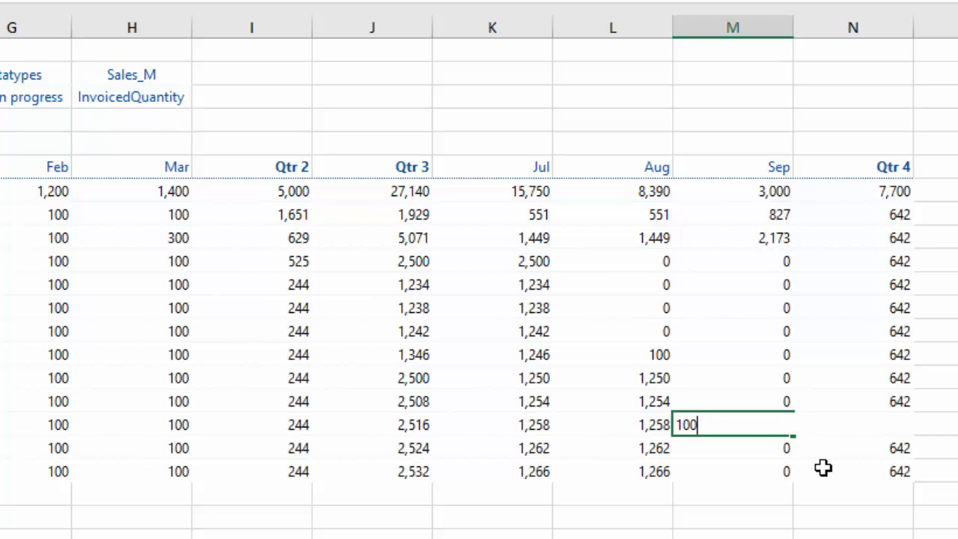
pyautogui.press('Return')
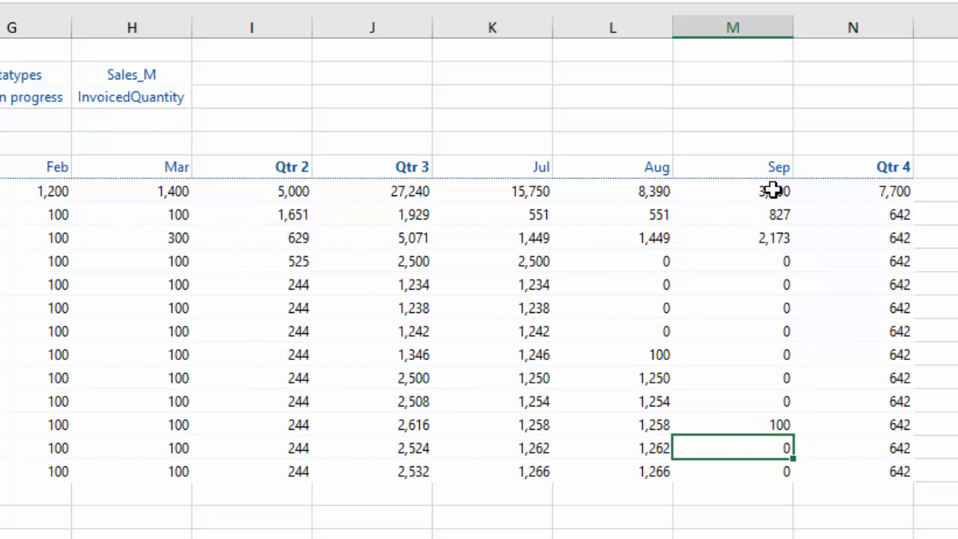
# Splash #4000 into the Sep total, closing the Splashing Wizard without changes
pyautogui.click(774, 191)
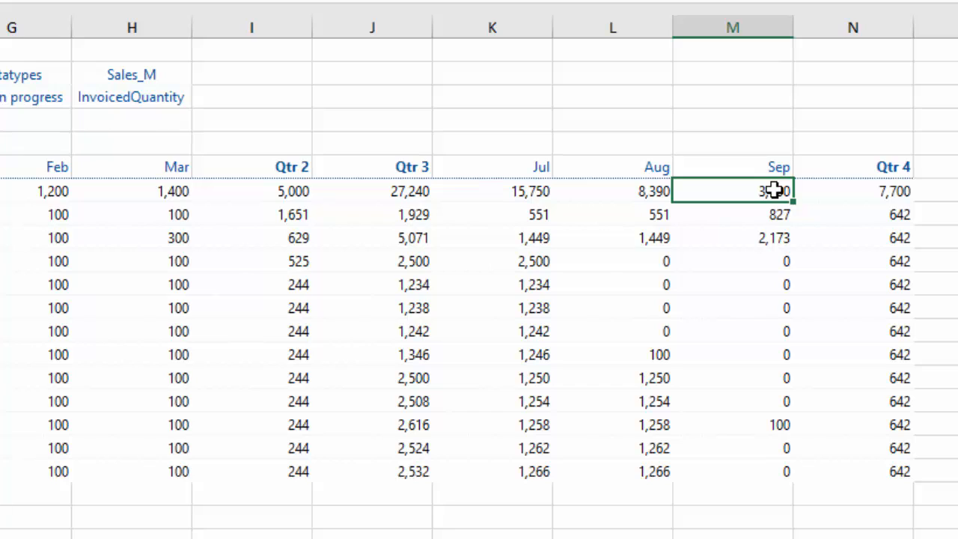
pyautogui.write('#4000')
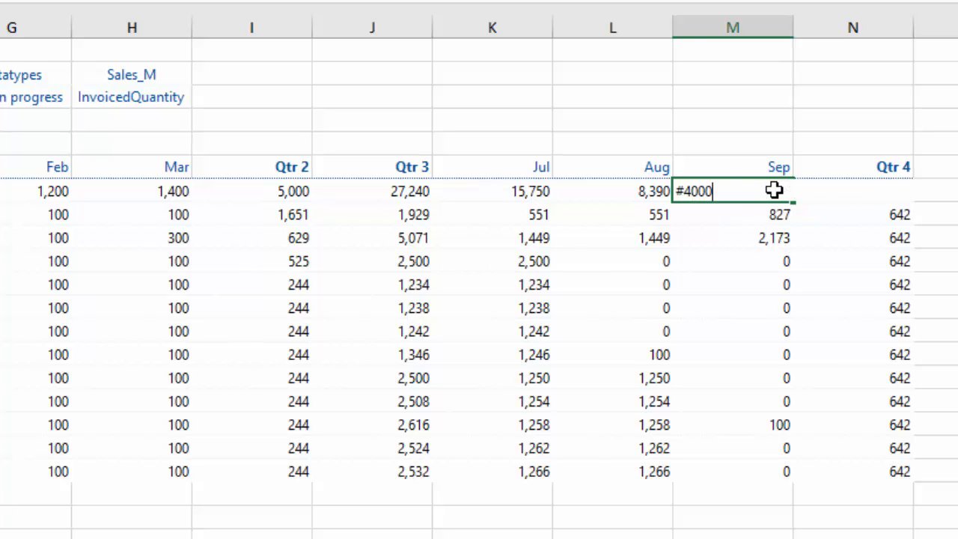
pyautogui.press('Return')
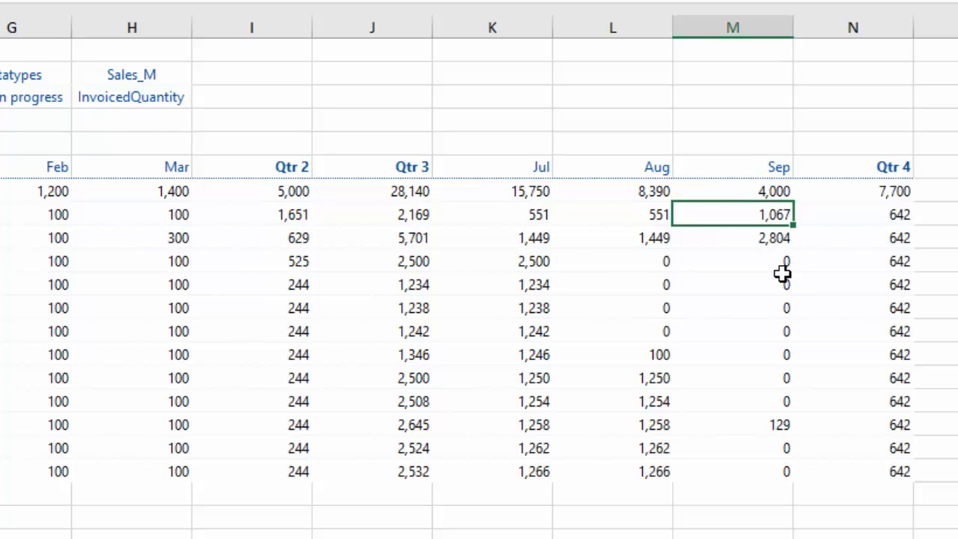
pyautogui.click(766, 191)
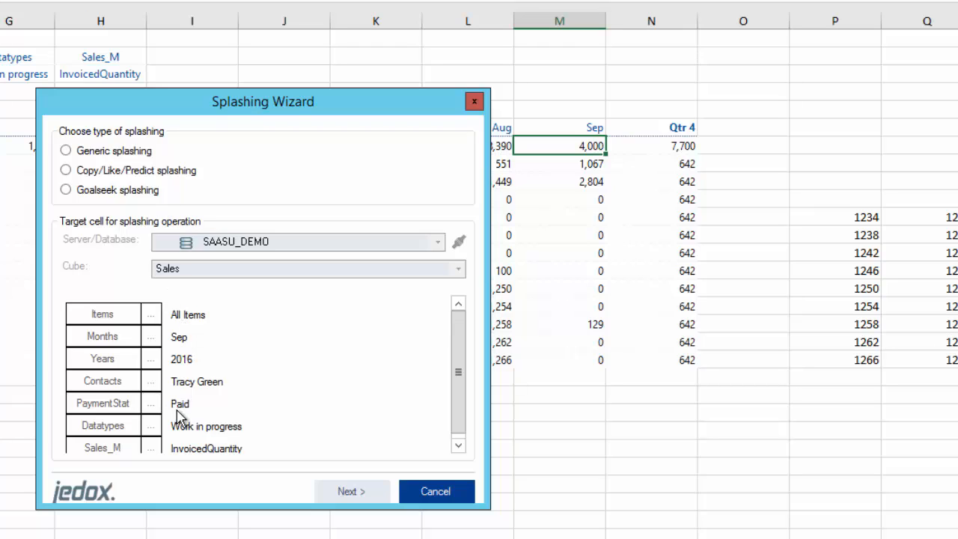
pyautogui.click(449, 489)
pyautogui.click(288, 309)
pyautogui.hotkey('alt', 'Tab')
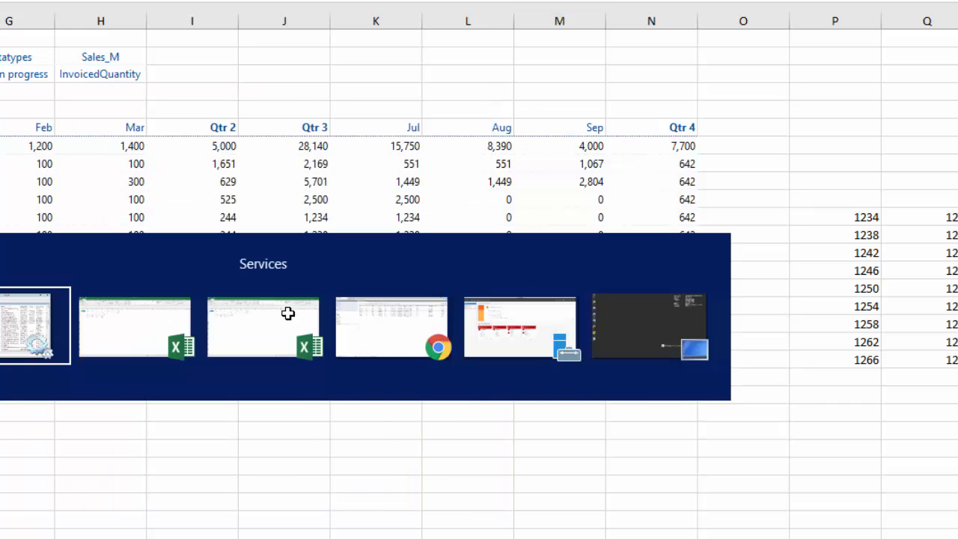
# Switch to Jedox Web and scroll the Sales audit log to the Jul 1230–1266 writes
pyautogui.hotkey('alt', 'Tab')
pyautogui.hotkey('alt', 'Tab')
pyautogui.hotkey('alt', 'Tab')
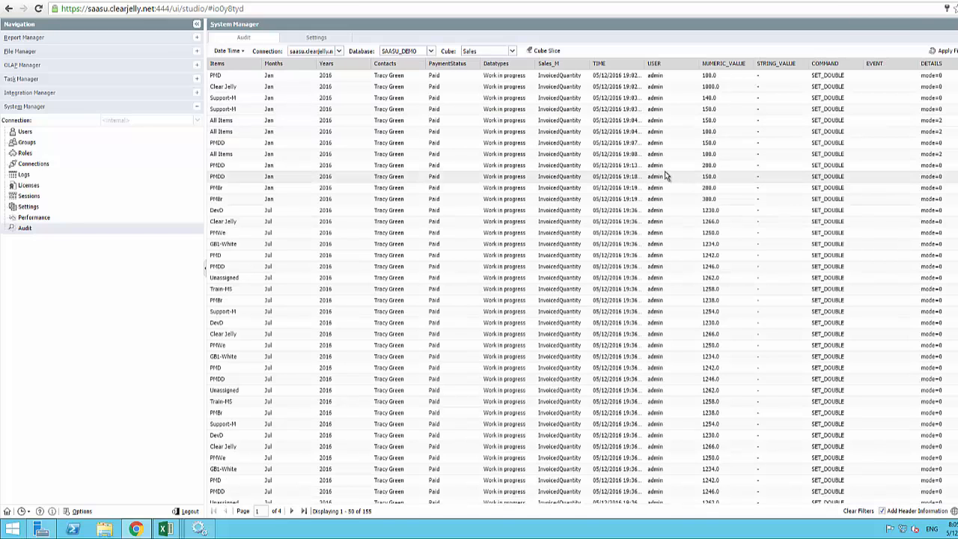
pyautogui.scroll(-3, 665, 172)
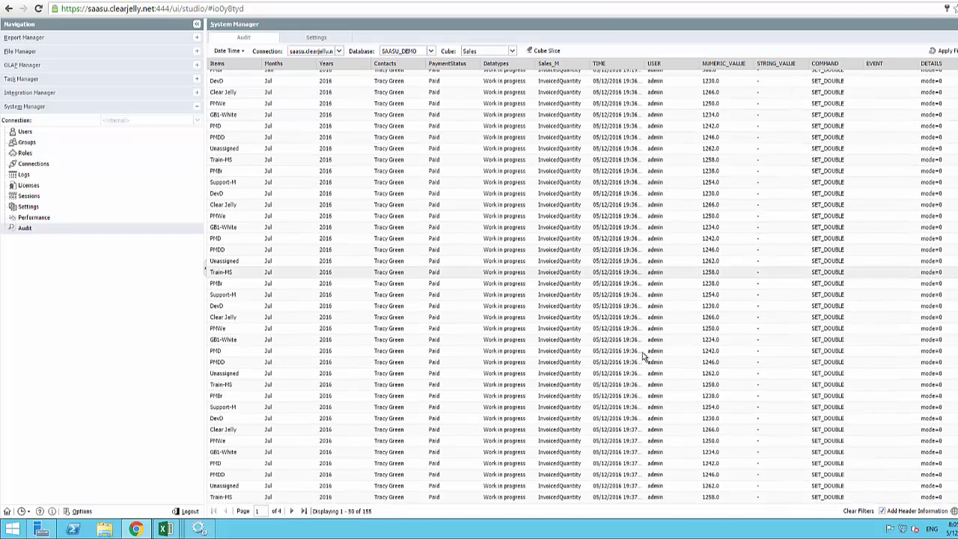